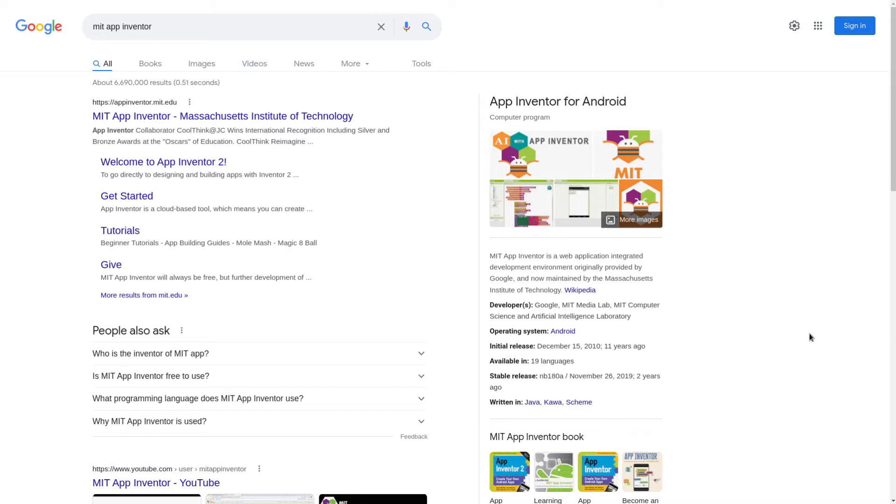
Open the MIT App Inventor website, start creating apps, and sign in with the Google account and its password.
{"action": "left_click", "coordinate": [220, 120]}
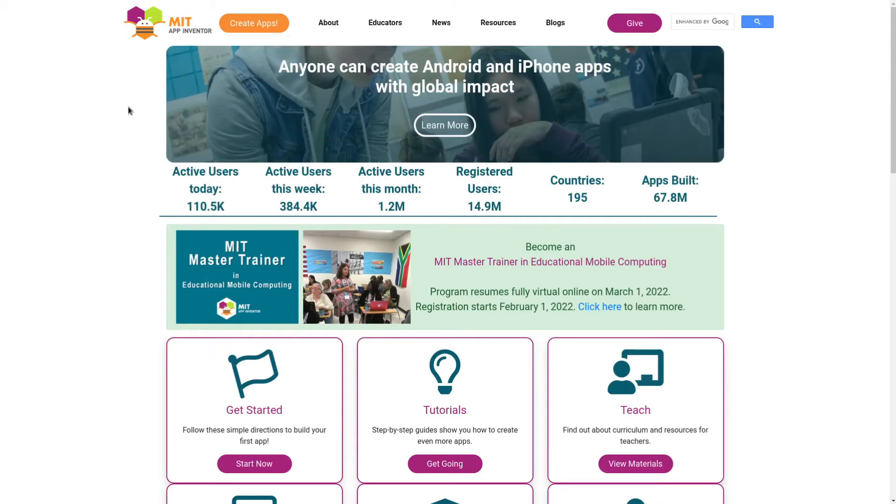
{"action": "left_click", "coordinate": [259, 30]}
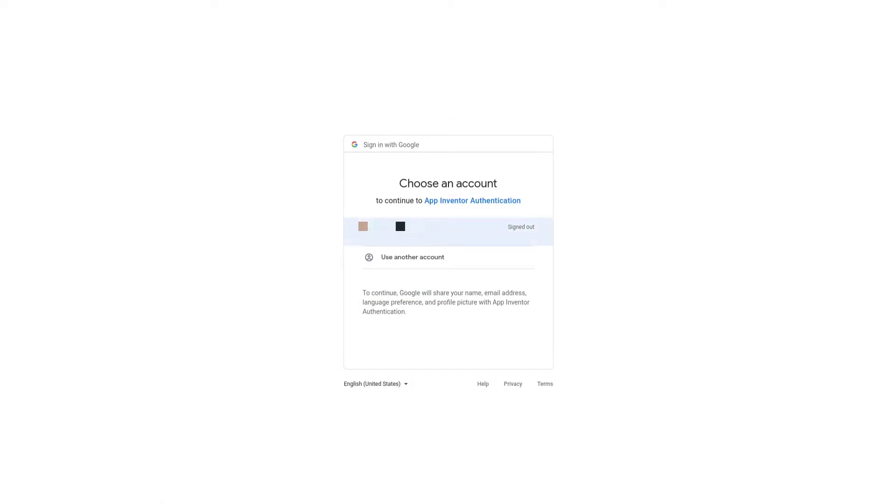
{"action": "left_click", "coordinate": [448, 232]}
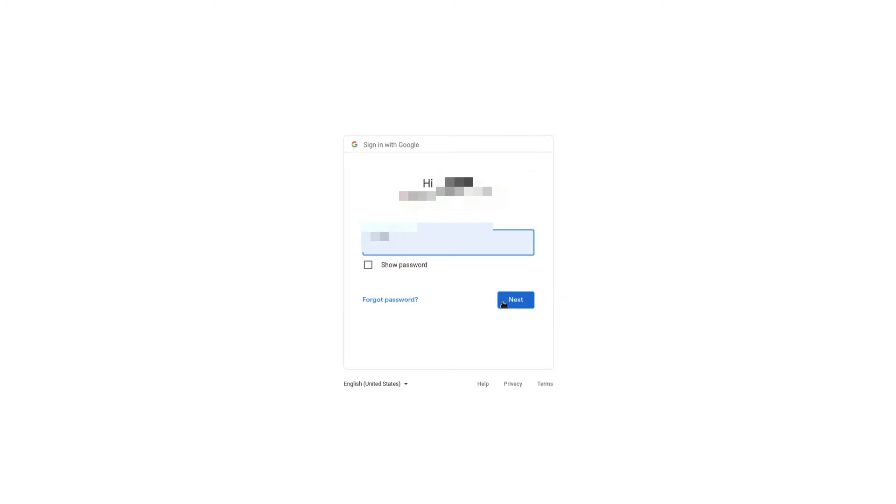
{"action": "left_click", "coordinate": [504, 304]}
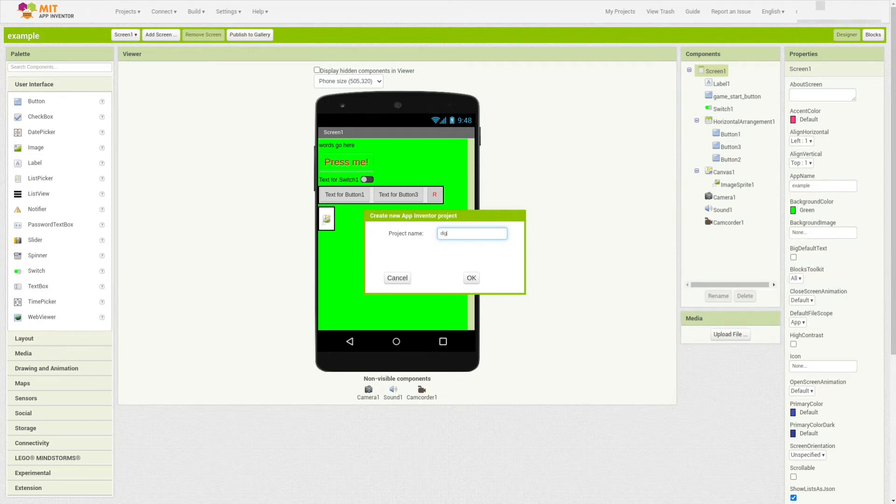
Complete the project name as "digital doodle" and create the new App Inventor project.
{"action": "type", "text": "al doodle"}
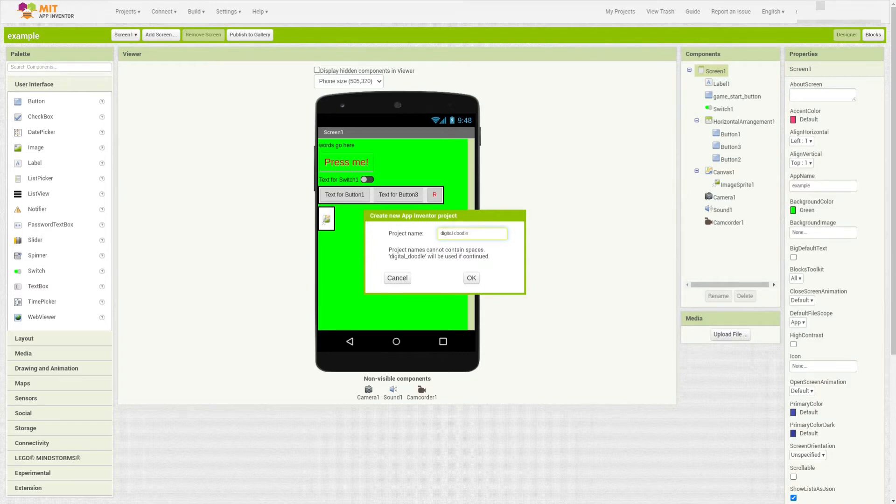
{"action": "left_click", "coordinate": [471, 279]}
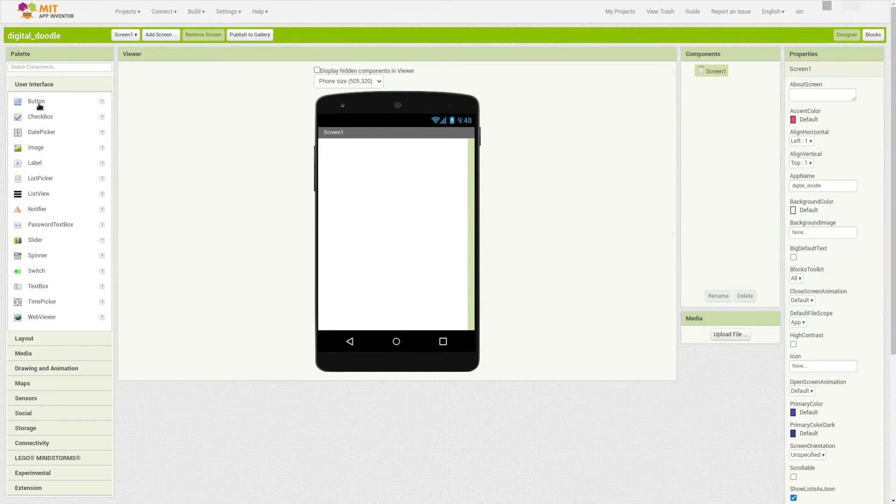
{"action": "scroll", "coordinate": [40, 106], "scroll_direction": "down", "scroll_amount": 1}
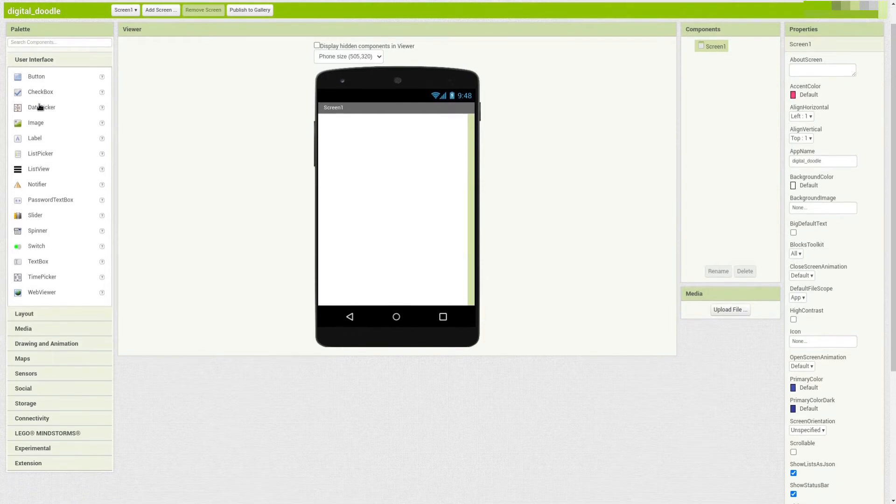
{"action": "left_click", "coordinate": [32, 314]}
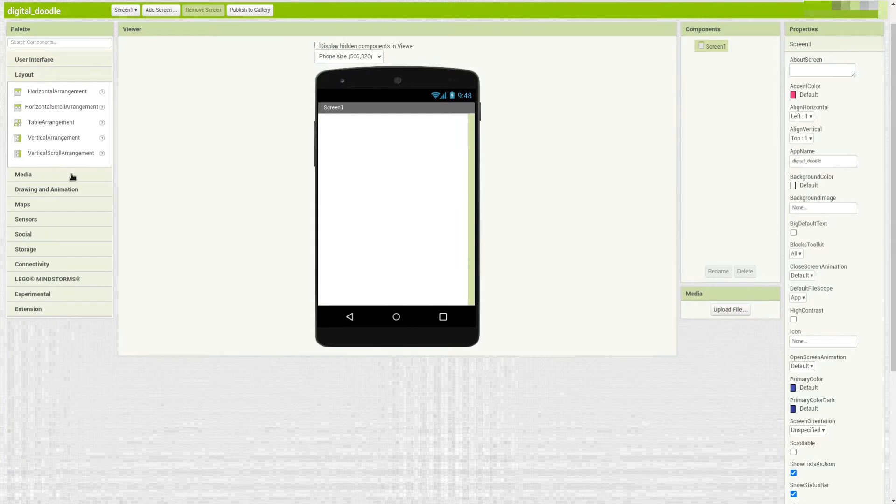
{"action": "left_click", "coordinate": [51, 177]}
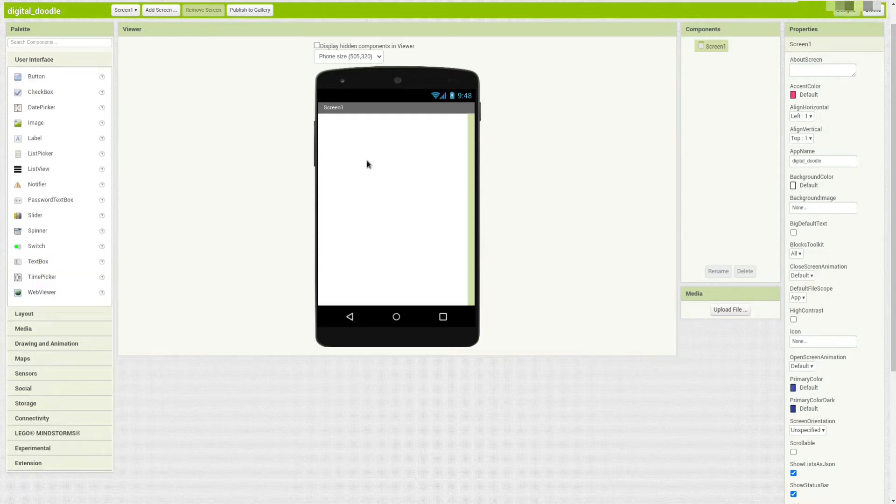
Add a Button component to Screen1 and show the Button component's help description.
{"action": "left_click_drag", "start_coordinate": [74, 78], "coordinate": [350, 153]}
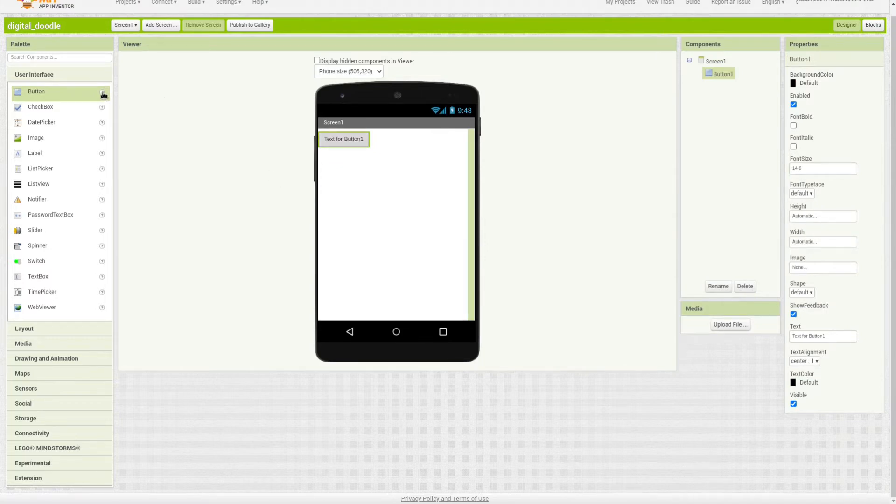
{"action": "left_click", "coordinate": [103, 93]}
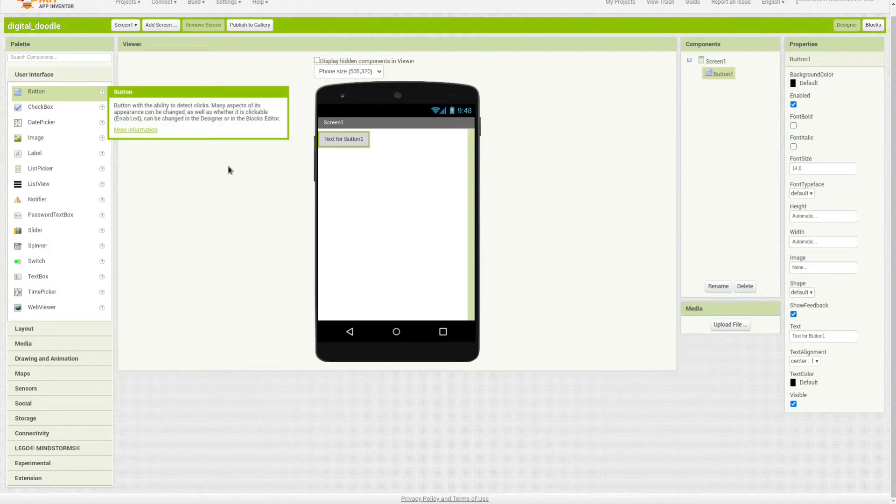
Set the screen preview to Tablet size (675,480).
{"action": "left_click", "coordinate": [331, 79]}
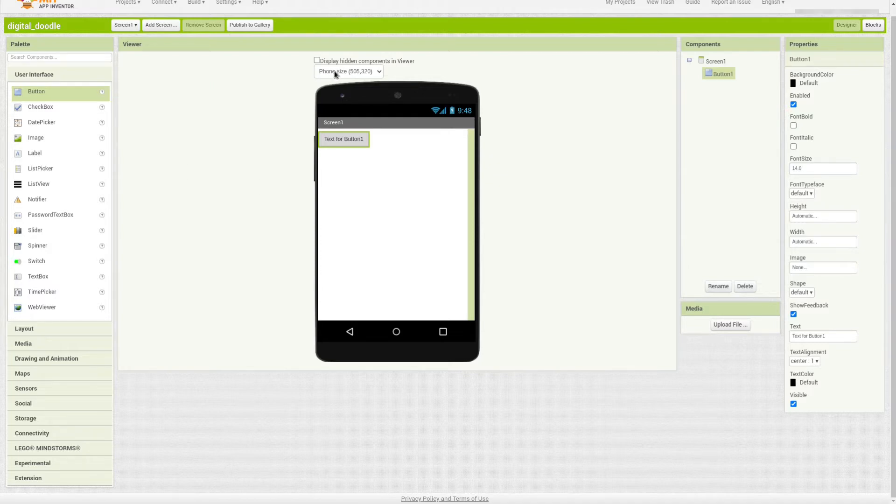
{"action": "left_click", "coordinate": [332, 89]}
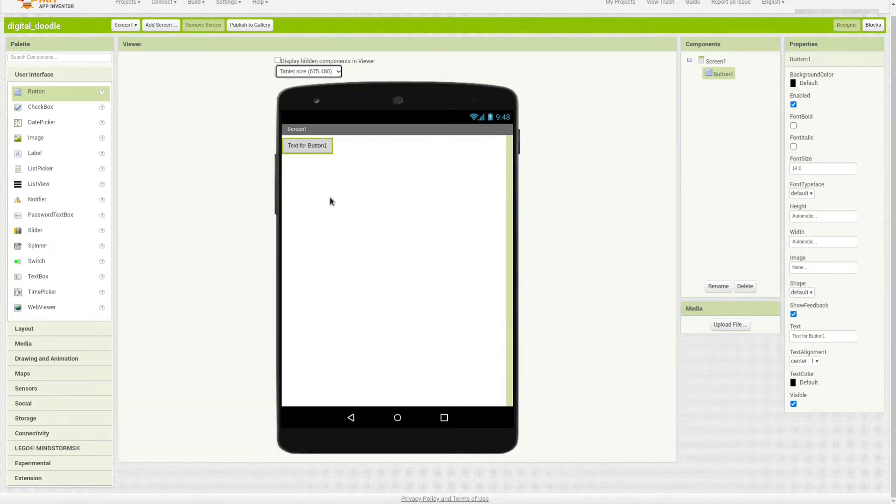
{"action": "left_click", "coordinate": [232, 158]}
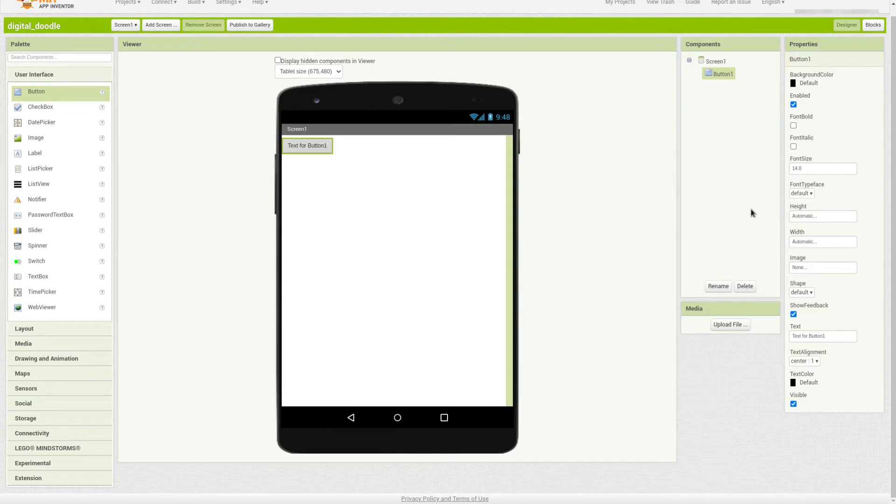
Examine the available commands for managing projects, connecting test devices, building Android apps and changing settings.
{"action": "scroll", "coordinate": [751, 212], "scroll_direction": "up", "scroll_amount": 1}
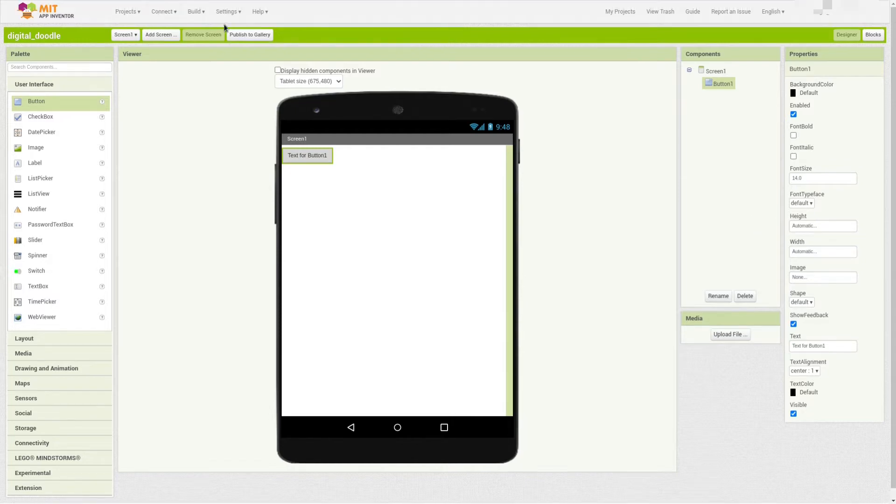
{"action": "left_click", "coordinate": [130, 12]}
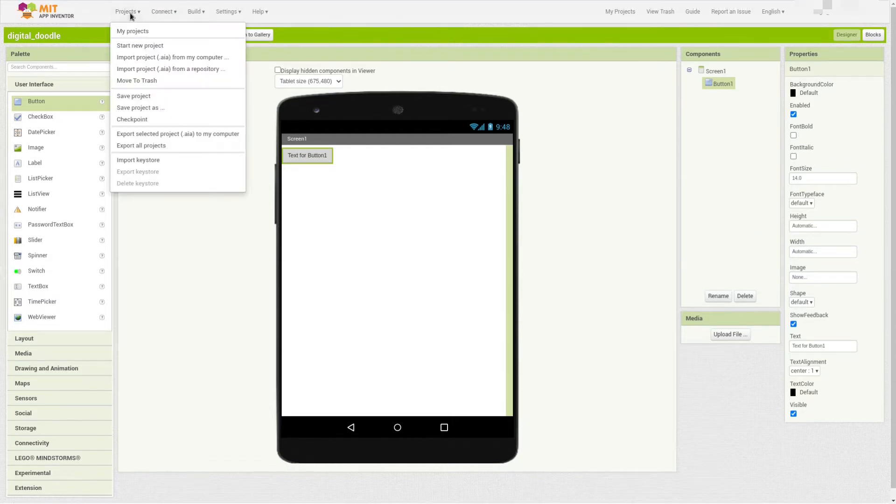
{"action": "left_click", "coordinate": [170, 12]}
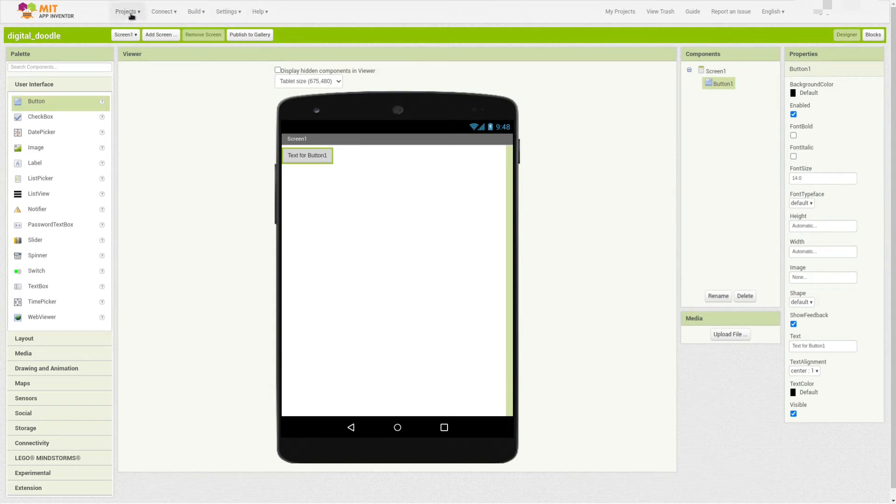
{"action": "left_click", "coordinate": [130, 14]}
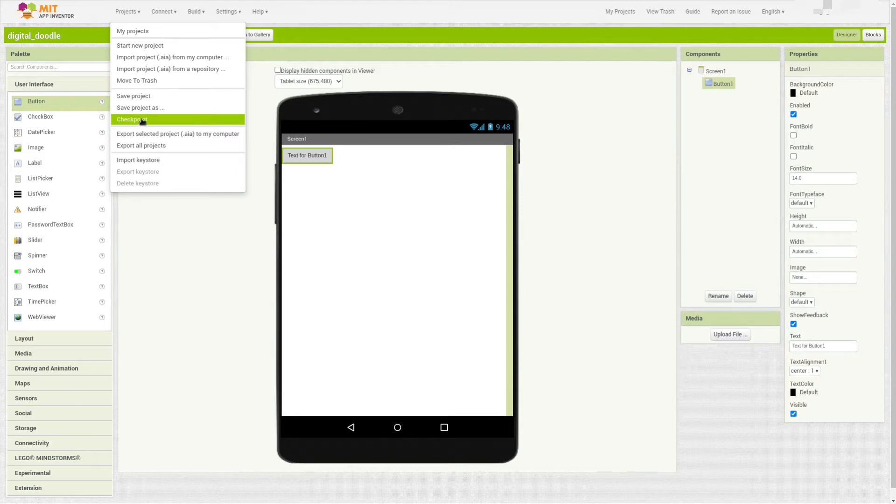
{"action": "left_click", "coordinate": [160, 13]}
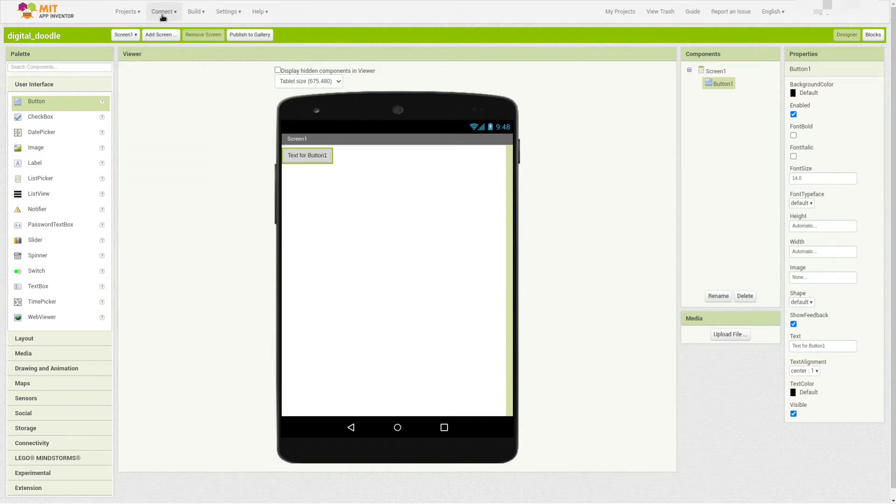
{"action": "left_click", "coordinate": [162, 16]}
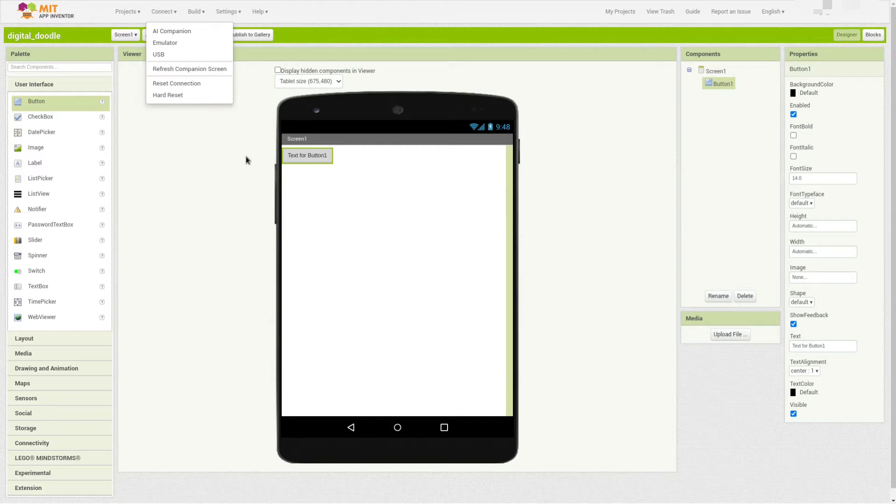
{"action": "left_click", "coordinate": [239, 98]}
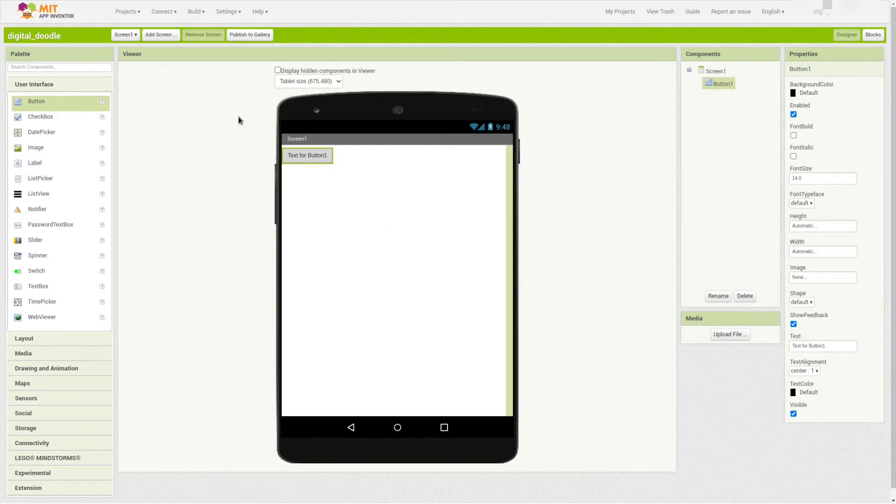
{"action": "left_click", "coordinate": [197, 12]}
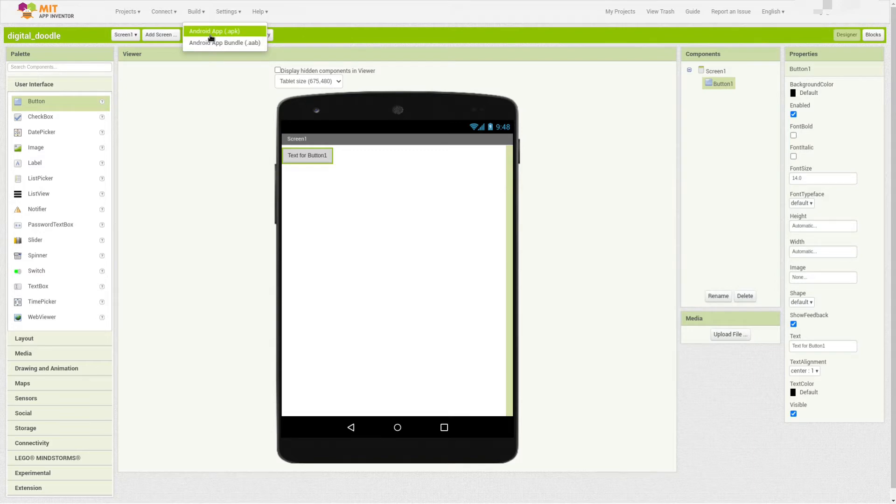
{"action": "left_click", "coordinate": [228, 12]}
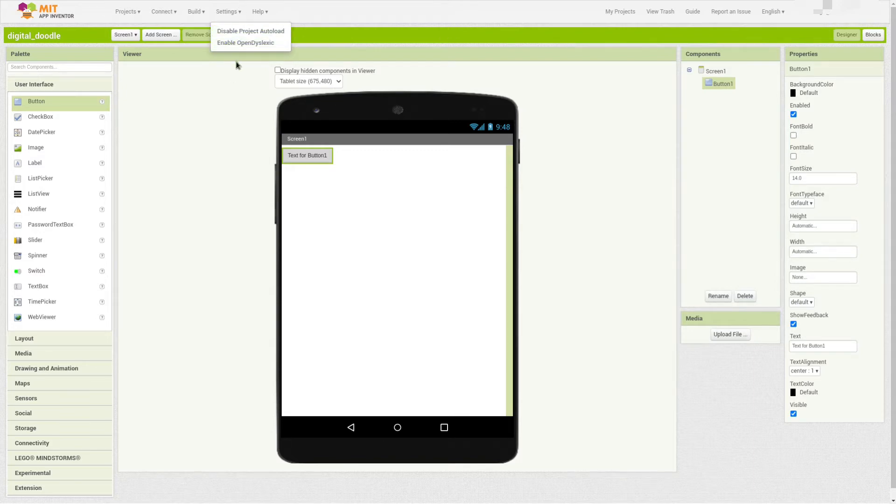
{"action": "left_click", "coordinate": [209, 105]}
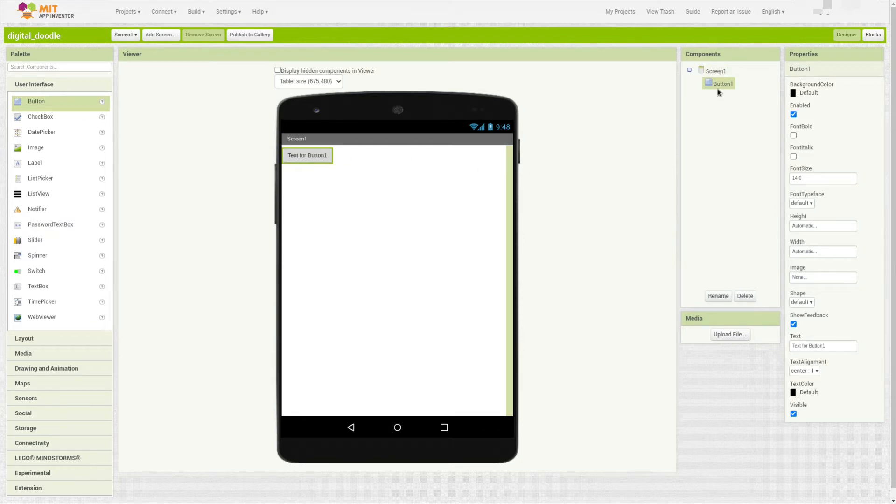
Rename the Button1 component to camera_button.
{"action": "left_click", "coordinate": [718, 296]}
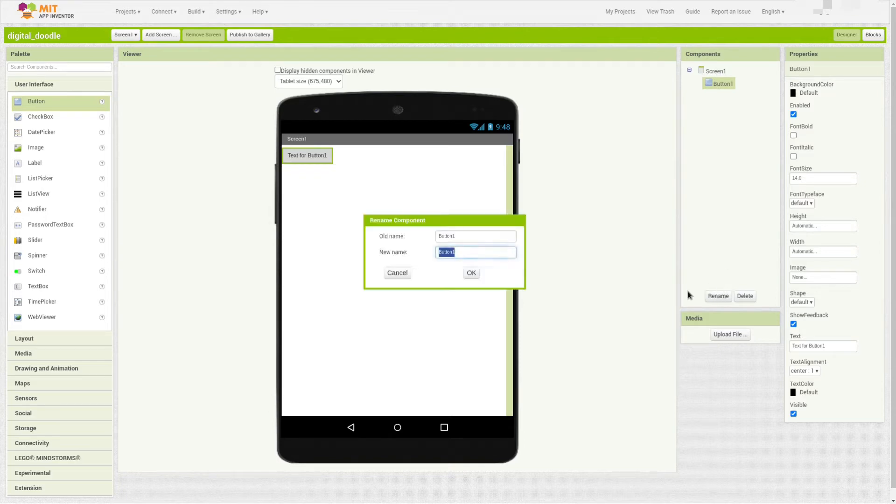
{"action": "type", "text": "camera_button"}
{"action": "key", "text": "Return"}
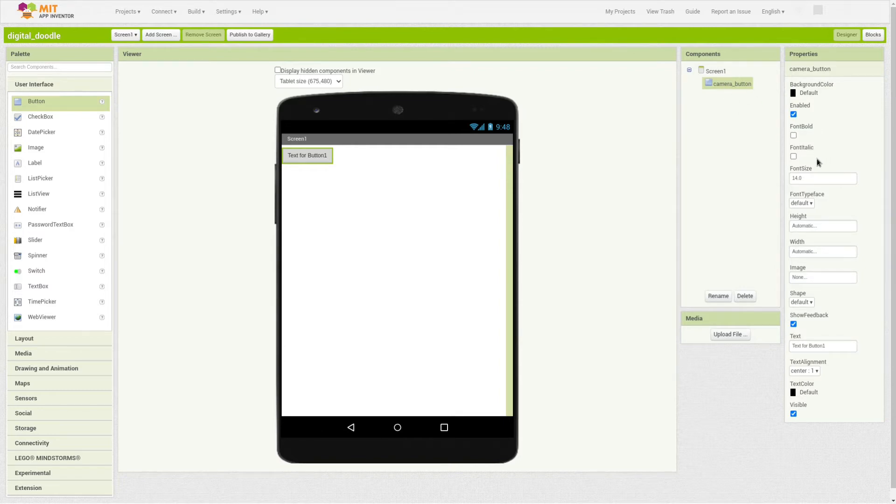
Set camera_button's background color to None and its displayed text to "camera".
{"action": "left_click", "coordinate": [796, 93]}
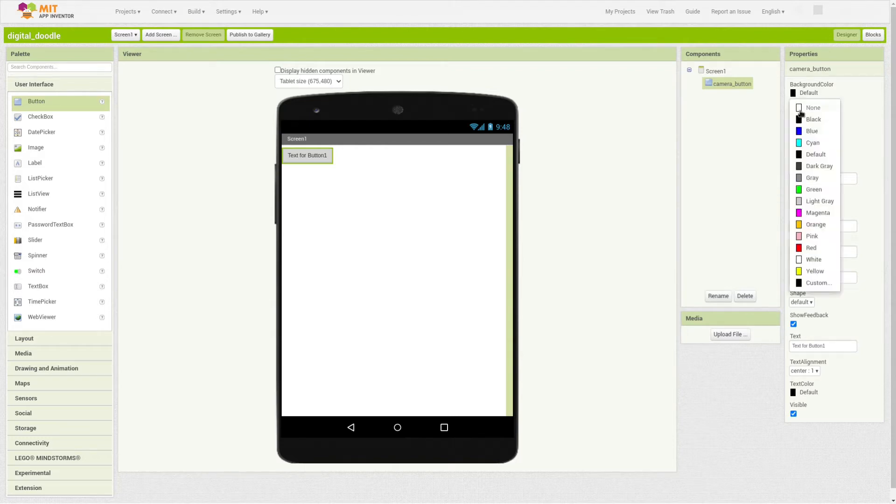
{"action": "left_click", "coordinate": [802, 113]}
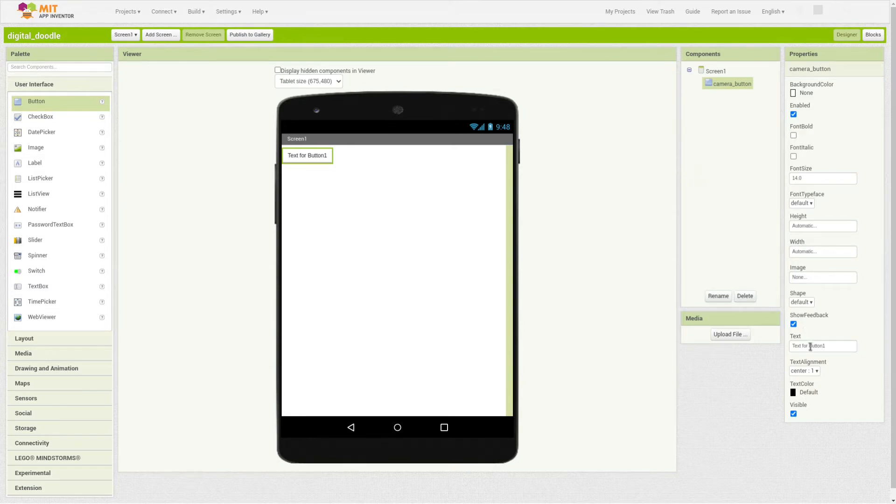
{"action": "left_click_drag", "start_coordinate": [834, 347], "coordinate": [799, 336]}
{"action": "type", "text": "camera"}
{"action": "key", "text": "Return"}
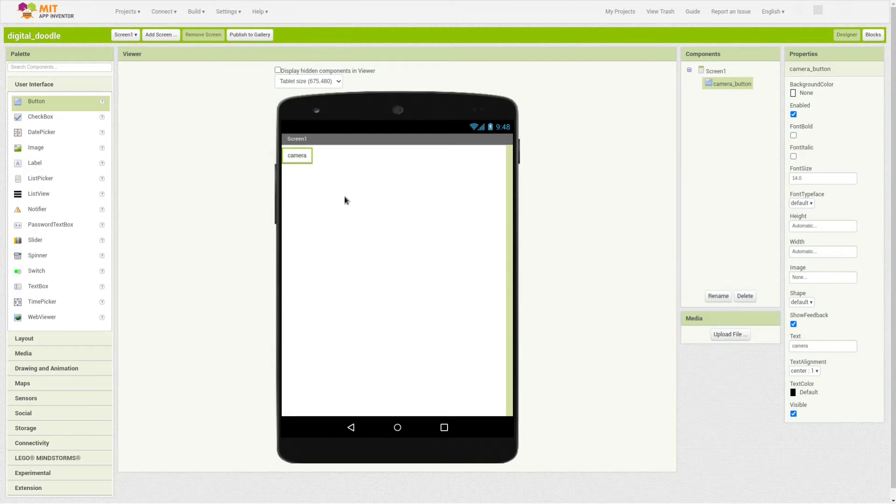
Set the background color of Screen1 to Light Gray.
{"action": "left_click", "coordinate": [706, 76]}
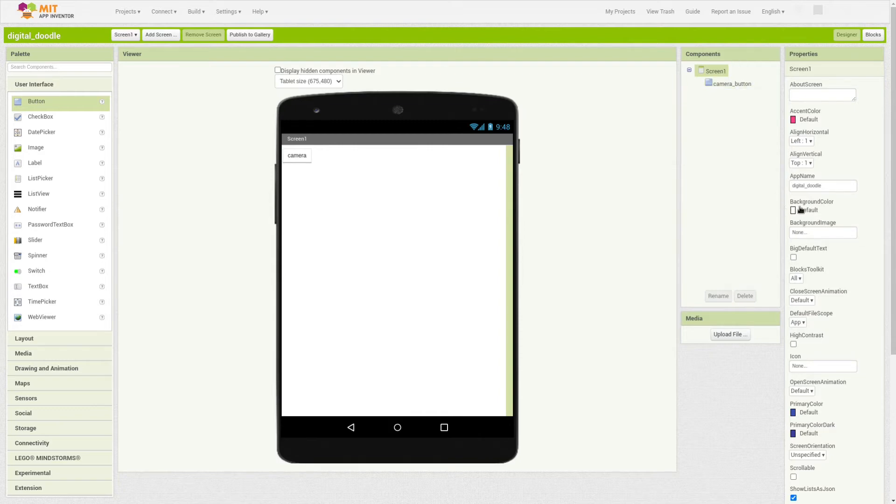
{"action": "left_click", "coordinate": [800, 209]}
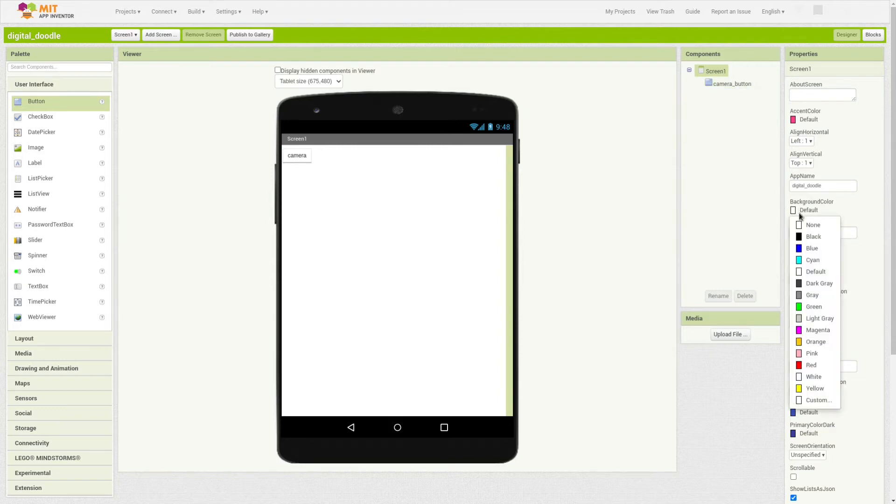
{"action": "left_click", "coordinate": [812, 318]}
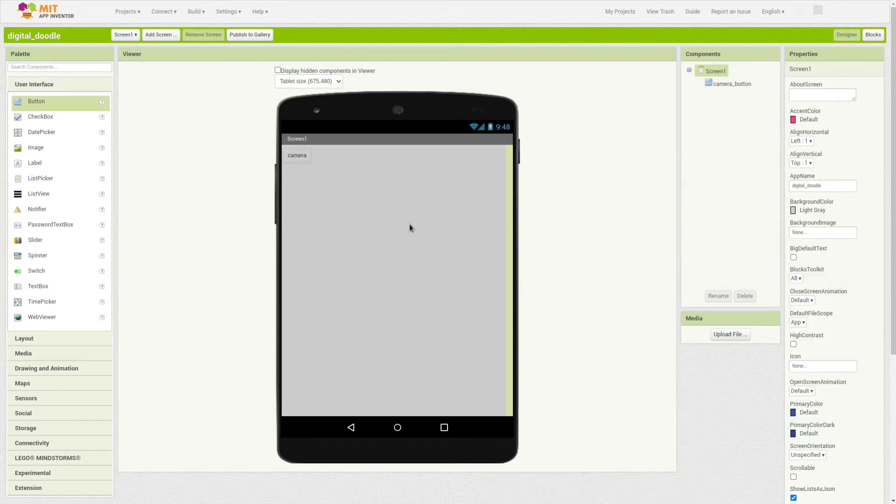
Try White and Green as camera_button's text color and restore the Default color.
{"action": "left_click", "coordinate": [303, 157]}
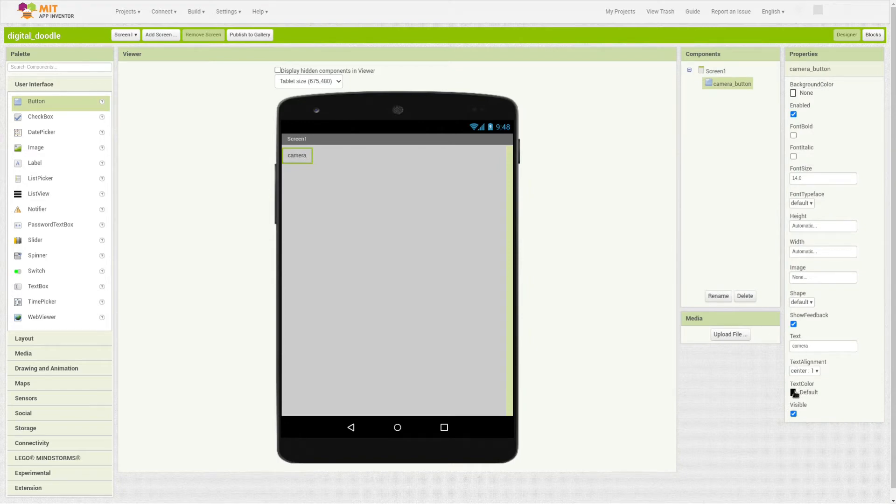
{"action": "left_click", "coordinate": [793, 392]}
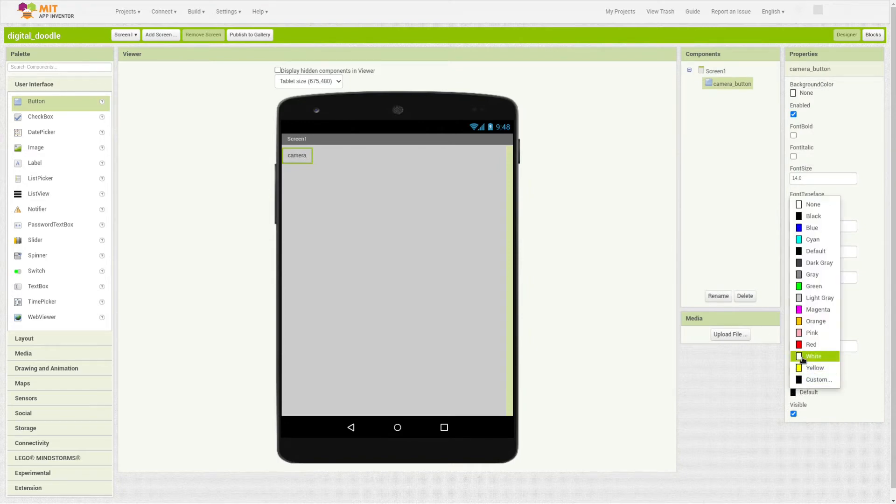
{"action": "left_click", "coordinate": [803, 357]}
{"action": "left_click", "coordinate": [799, 371]}
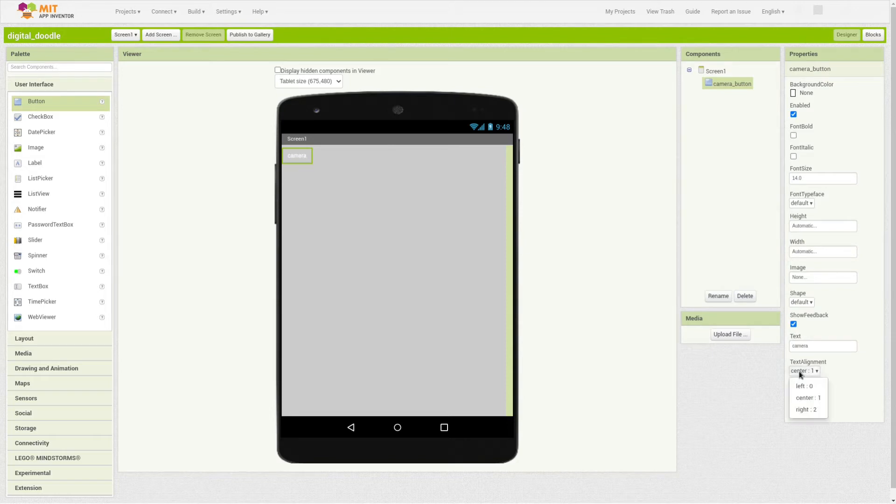
{"action": "left_click", "coordinate": [799, 371]}
{"action": "left_click", "coordinate": [808, 393]}
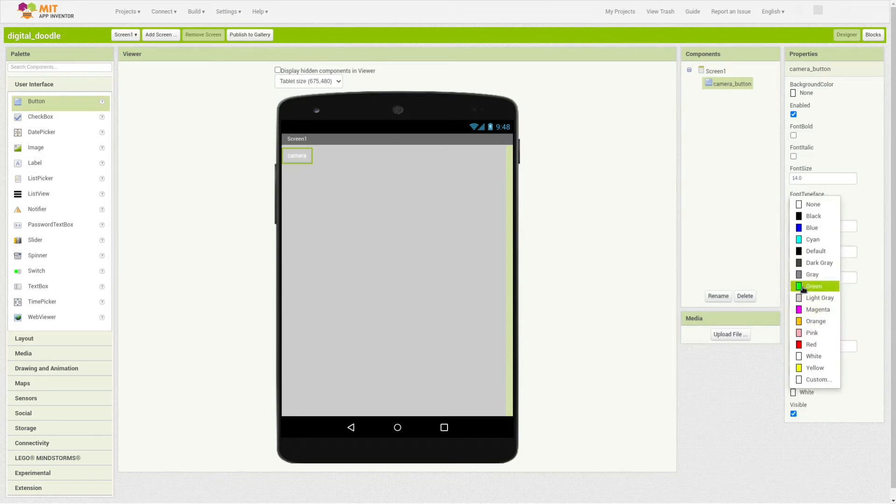
{"action": "left_click", "coordinate": [814, 286]}
{"action": "left_click", "coordinate": [800, 393]}
{"action": "left_click", "coordinate": [814, 251]}
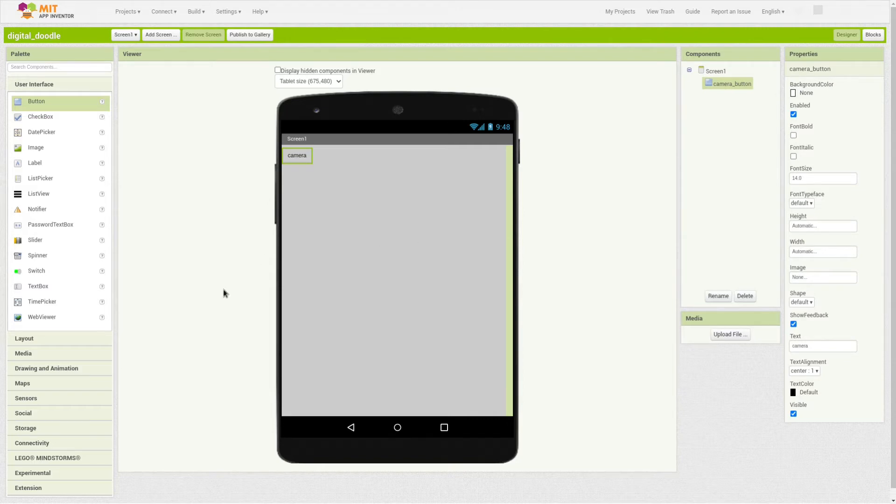
Add a Camera component and a Canvas component to Screen1.
{"action": "left_click", "coordinate": [23, 354]}
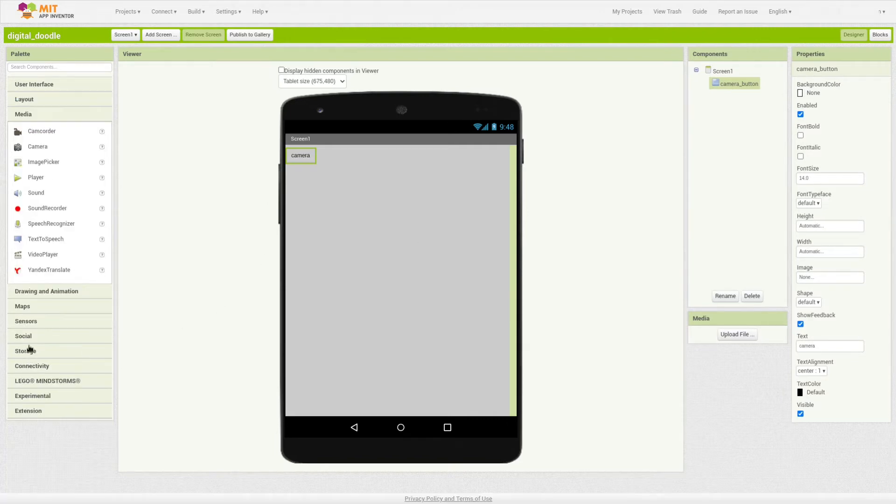
{"action": "left_click_drag", "start_coordinate": [34, 147], "coordinate": [396, 226]}
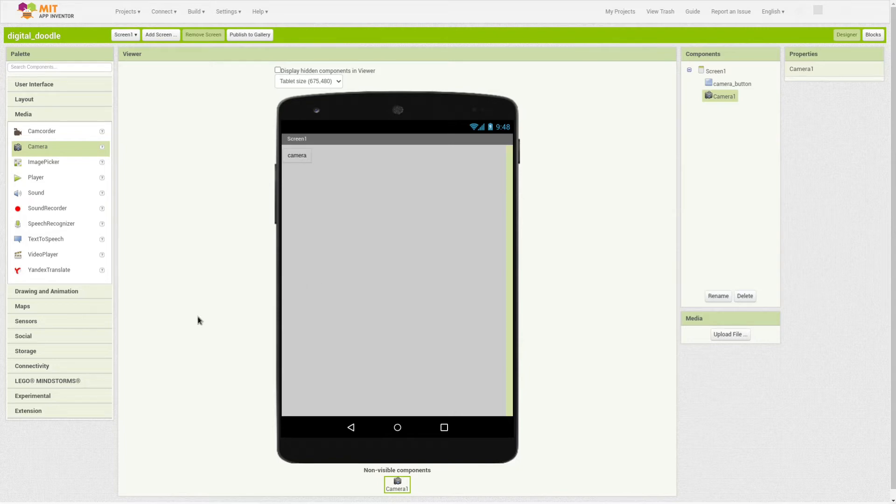
{"action": "left_click", "coordinate": [33, 291]}
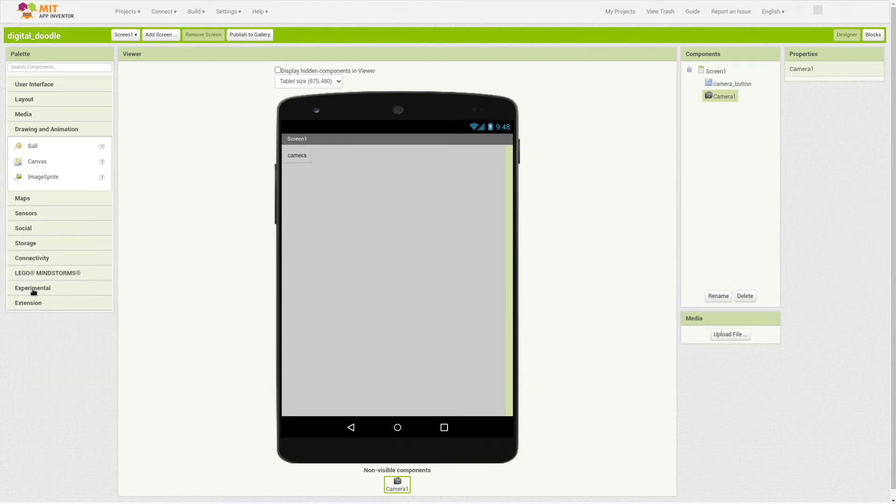
{"action": "left_click_drag", "start_coordinate": [26, 163], "coordinate": [377, 214]}
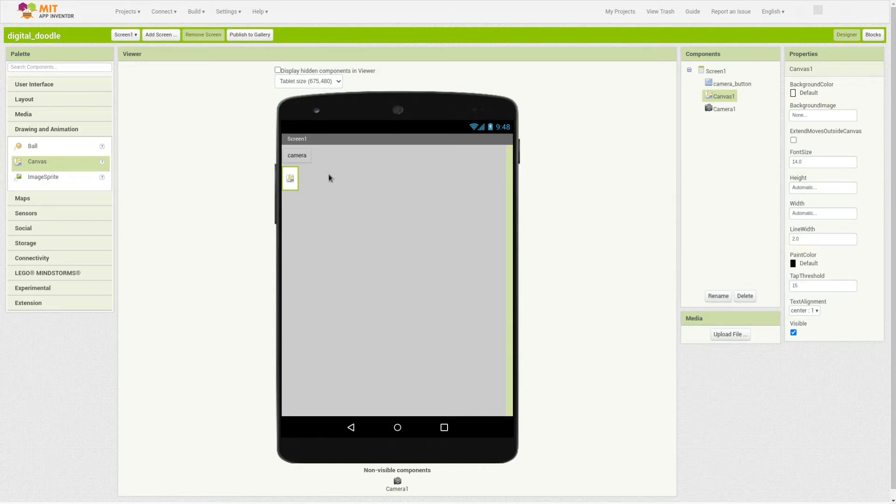
Set Canvas1's background color to None and both its height and width to Fill parent.
{"action": "left_click", "coordinate": [793, 96]}
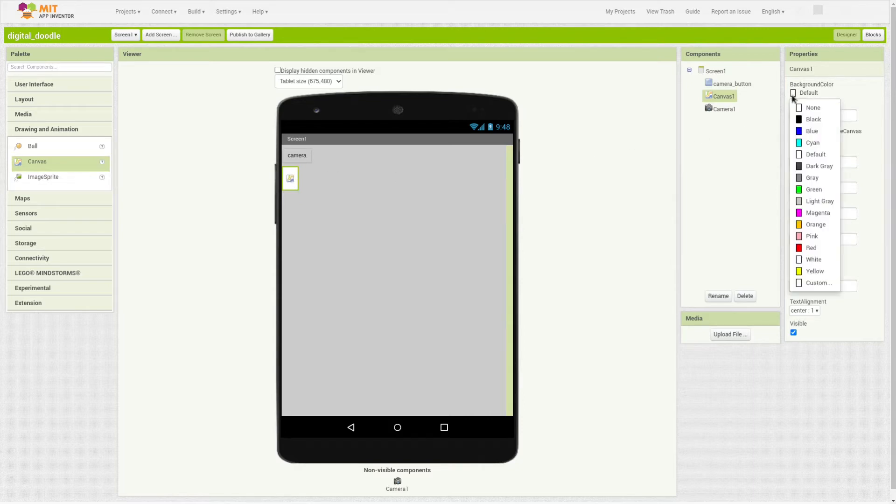
{"action": "left_click", "coordinate": [806, 107]}
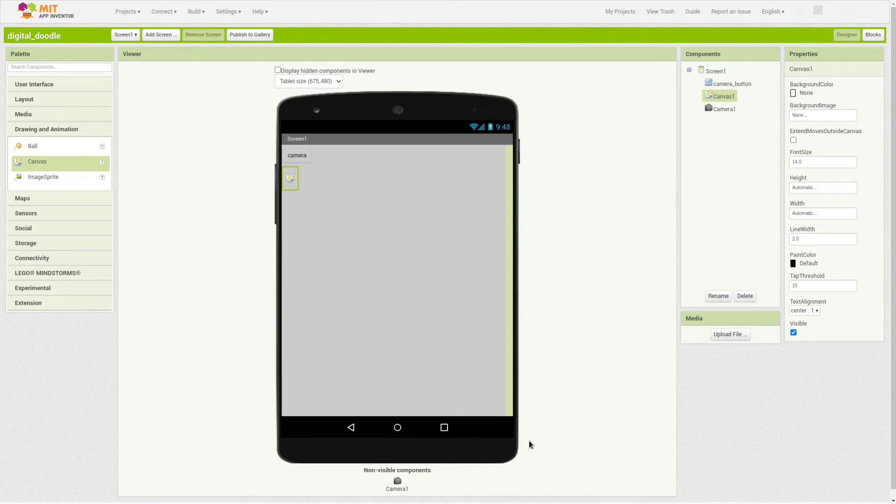
{"action": "left_click", "coordinate": [813, 187]}
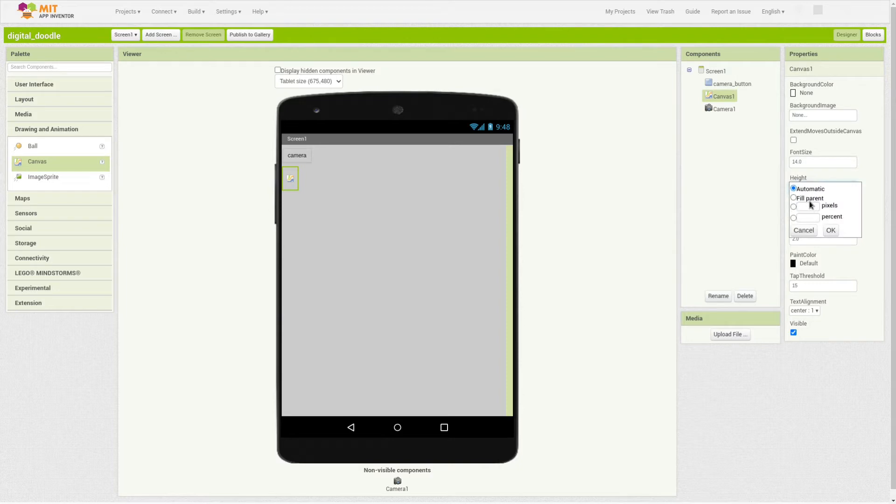
{"action": "left_click", "coordinate": [810, 198]}
{"action": "left_click", "coordinate": [829, 230]}
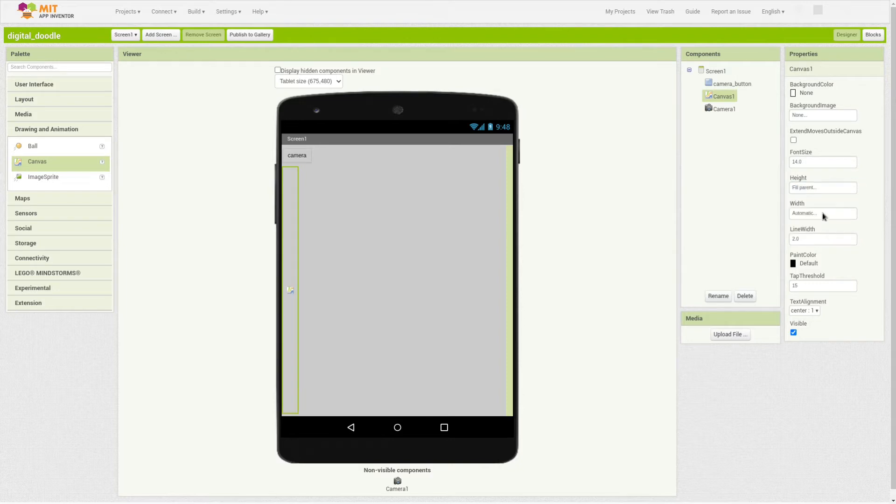
{"action": "left_click", "coordinate": [822, 213]}
{"action": "left_click", "coordinate": [817, 225]}
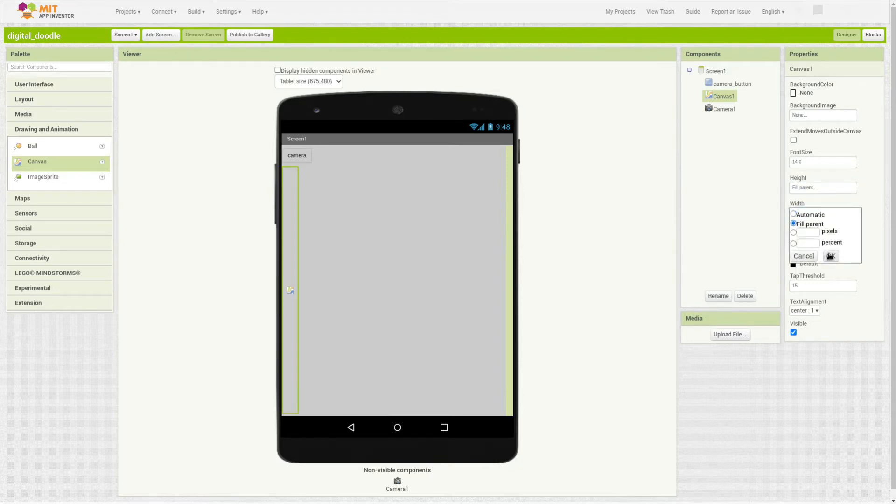
{"action": "left_click", "coordinate": [830, 257]}
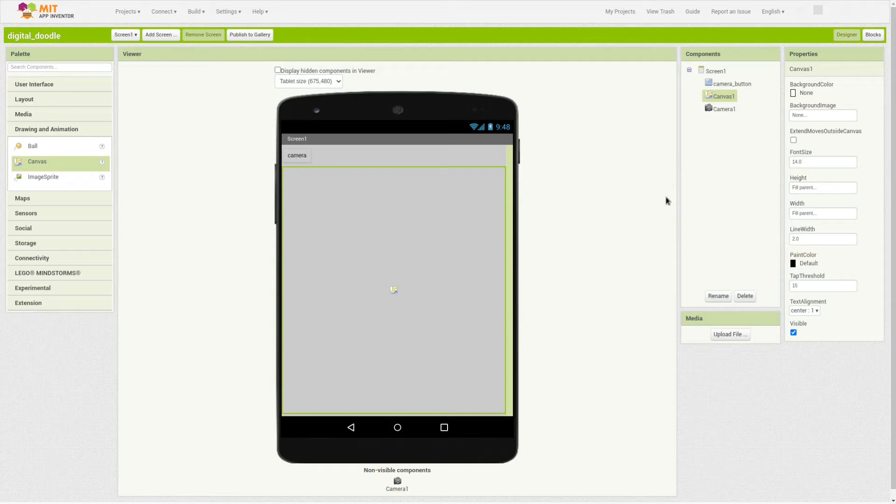
Add a when camera_button.Click event block to the app's block program.
{"action": "left_click", "coordinate": [869, 39]}
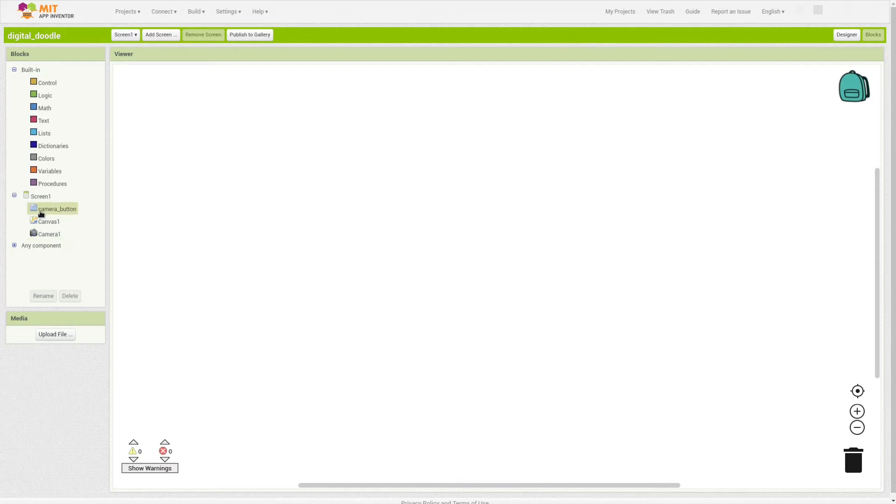
{"action": "left_click", "coordinate": [41, 214]}
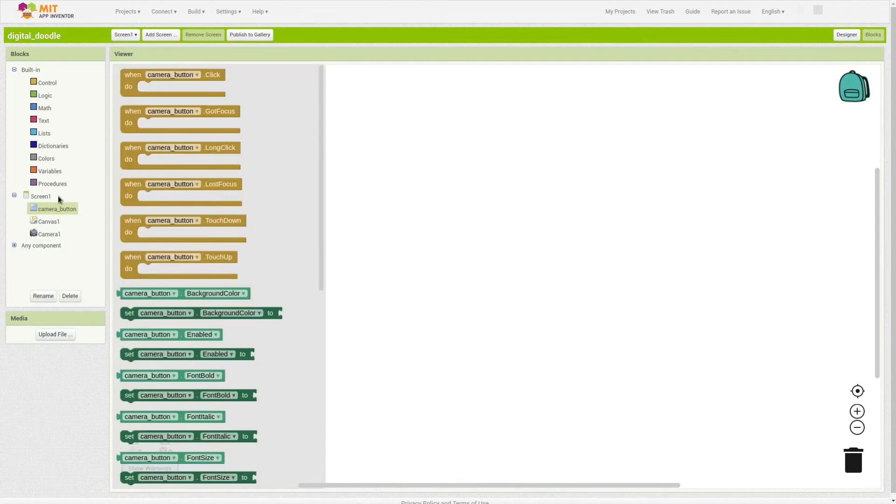
{"action": "left_click_drag", "start_coordinate": [129, 86], "coordinate": [220, 105]}
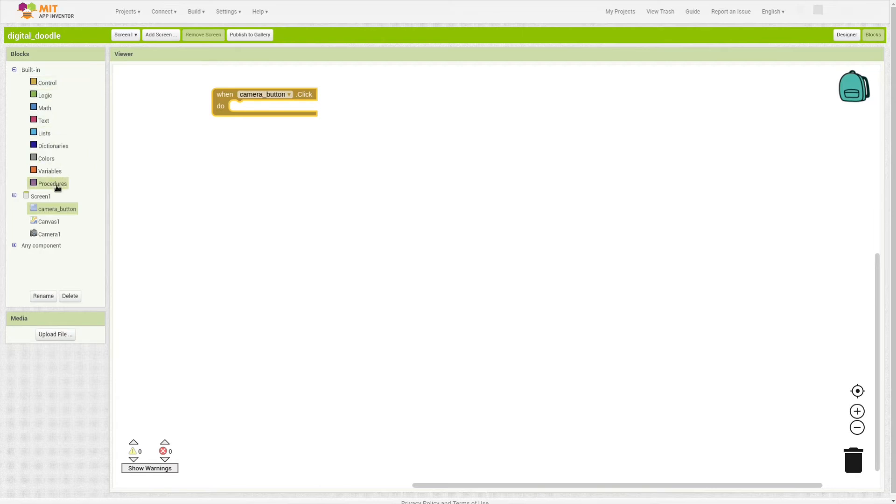
{"action": "left_click", "coordinate": [39, 109]}
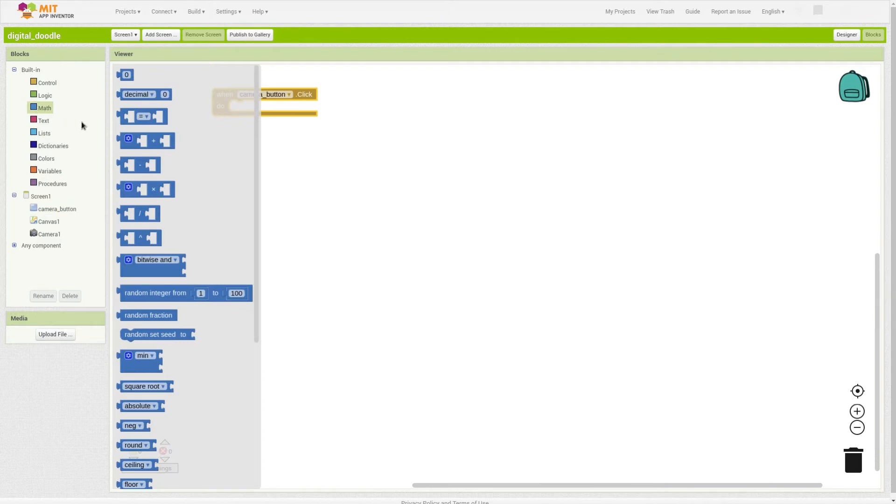
{"action": "left_click", "coordinate": [41, 122]}
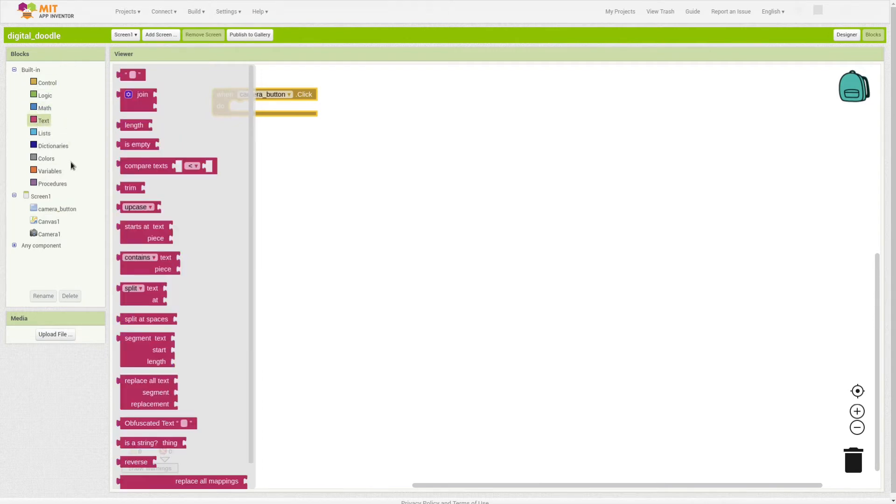
{"action": "left_click", "coordinate": [362, 213]}
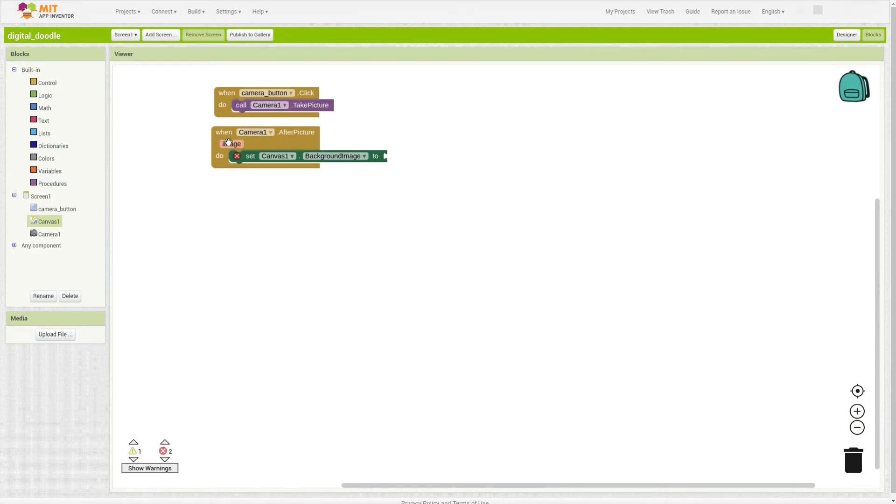
Attach a get image block from the Camera1.AfterPicture event to the set Canvas1.BackgroundImage block.
{"action": "mouse_move", "coordinate": [229, 143]}
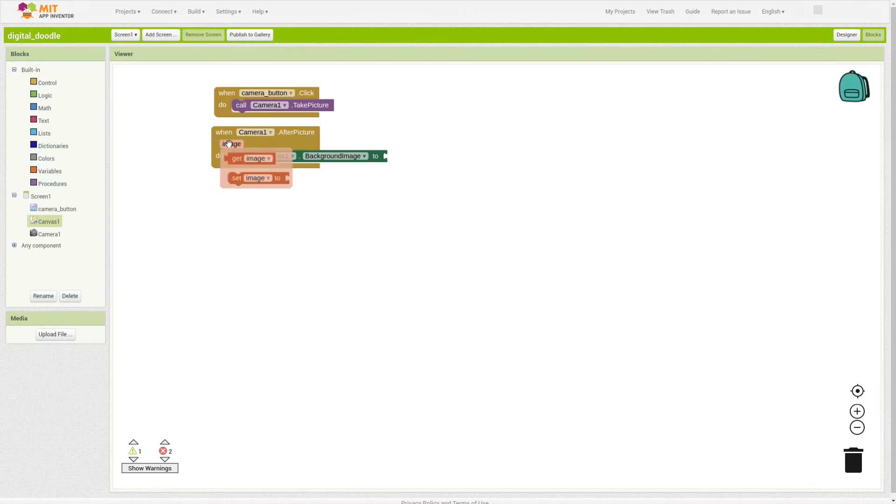
{"action": "left_click", "coordinate": [236, 159]}
{"action": "left_click_drag", "start_coordinate": [236, 160], "coordinate": [397, 157]}
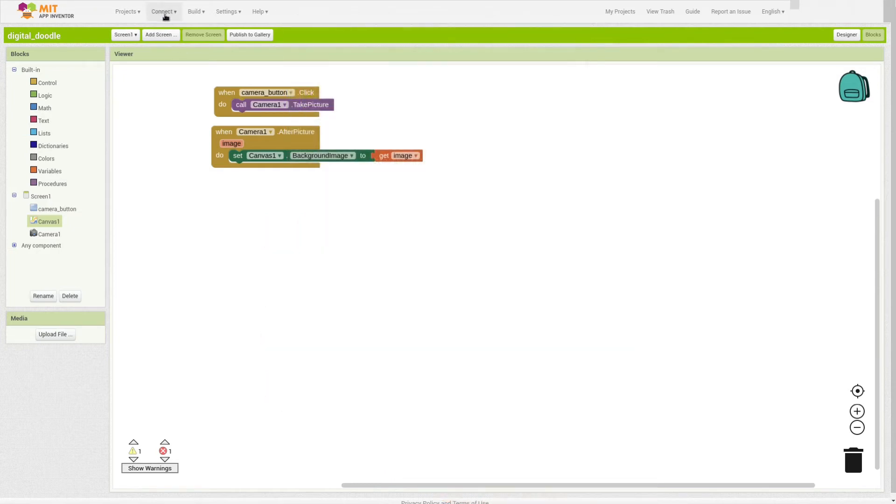
Display the AI Companion connection code for live testing and dismiss it.
{"action": "left_click", "coordinate": [166, 17]}
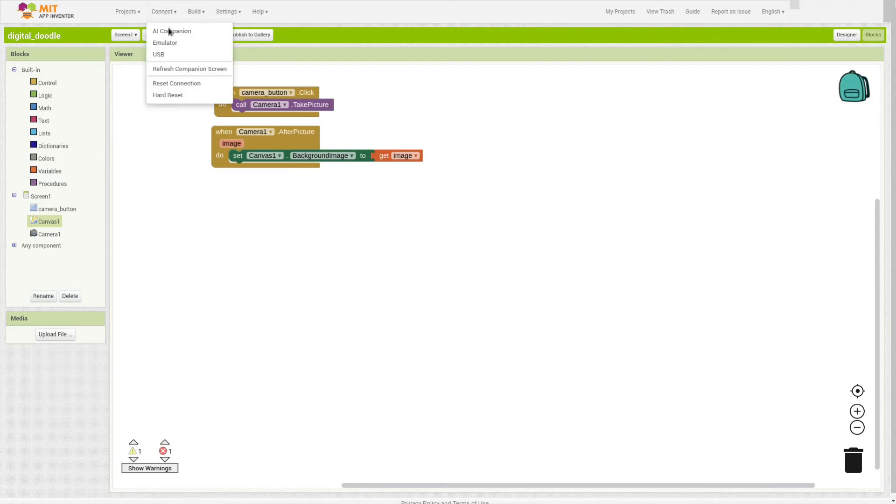
{"action": "left_click", "coordinate": [175, 33]}
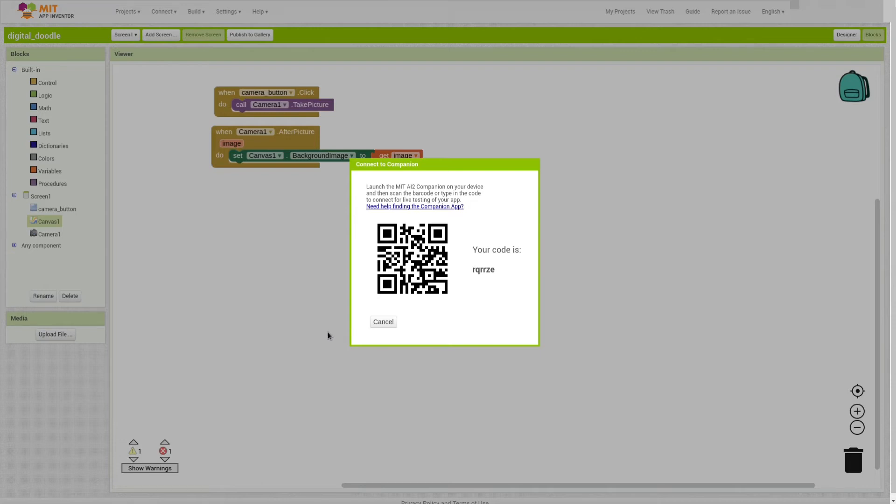
{"action": "left_click", "coordinate": [383, 322]}
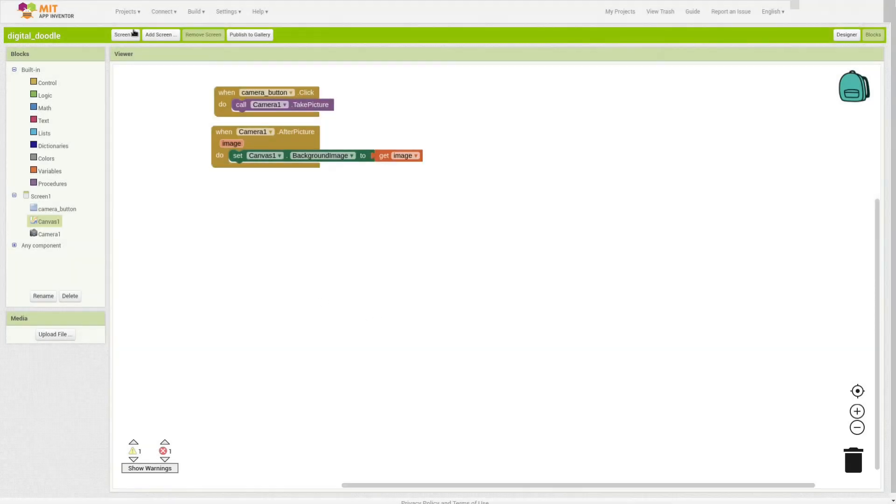
Reset the live-testing connection to the companion device.
{"action": "left_click", "coordinate": [159, 12]}
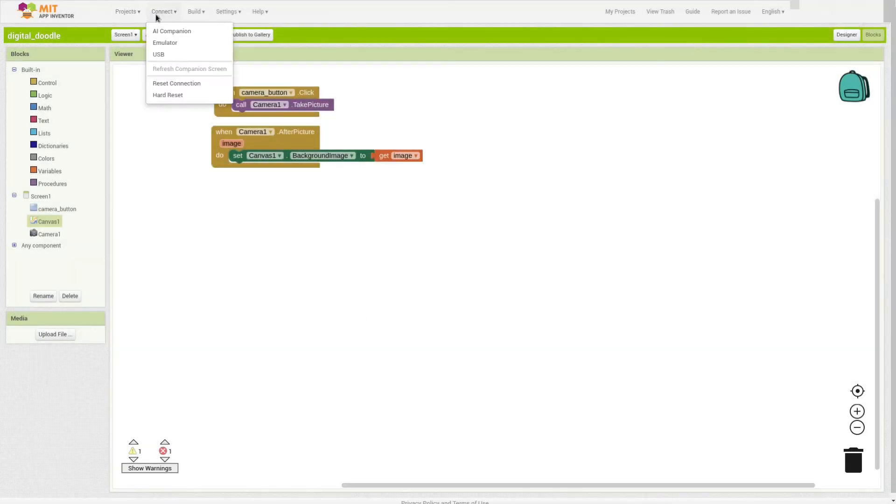
{"action": "left_click", "coordinate": [177, 84]}
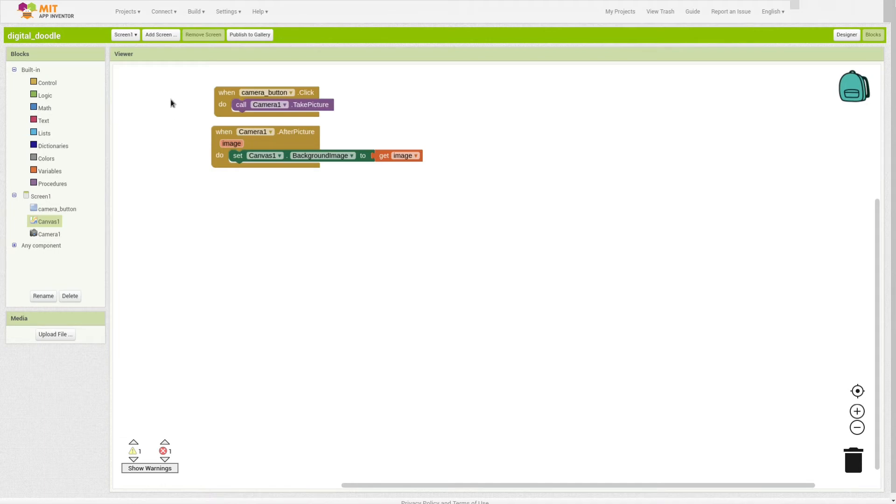
{"action": "left_click", "coordinate": [171, 14]}
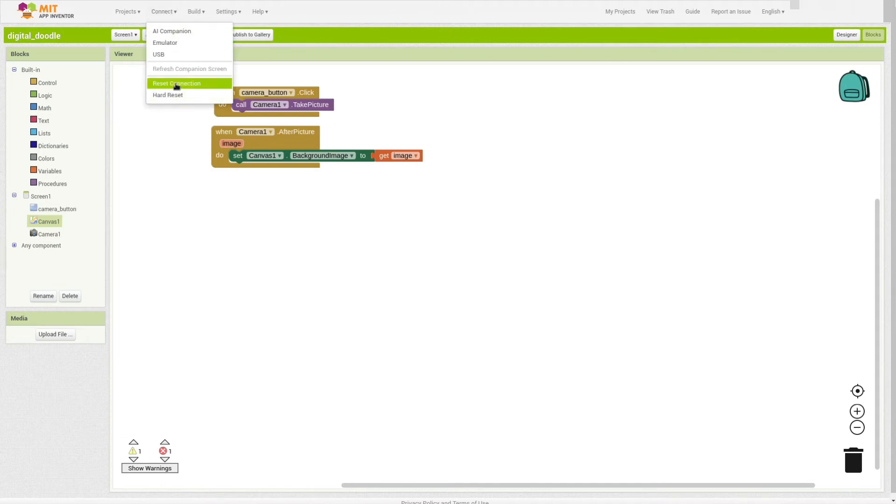
{"action": "left_click", "coordinate": [177, 85]}
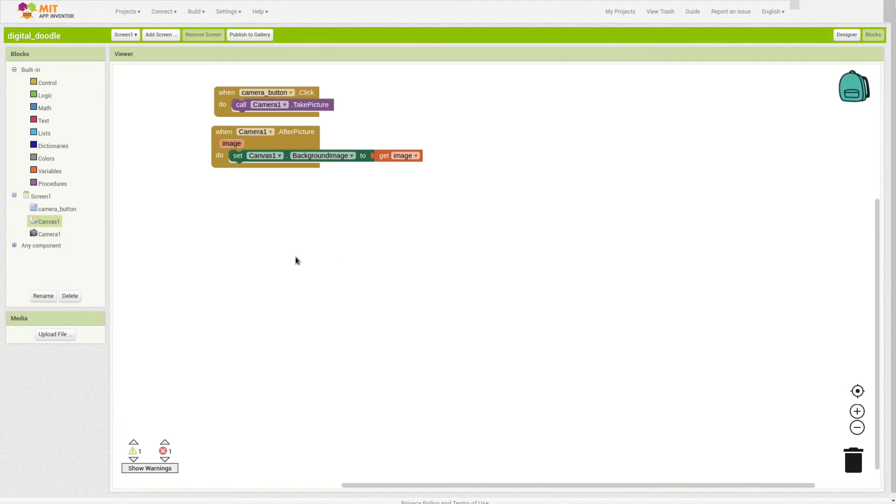
Add a when Canvas1.Dragged event block and place it to the right of the camera event blocks.
{"action": "left_click", "coordinate": [42, 223]}
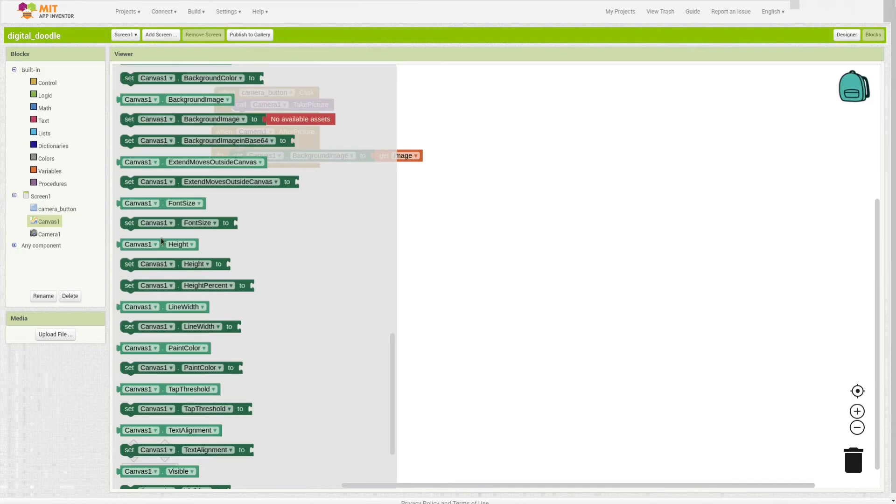
{"action": "left_click_drag", "start_coordinate": [391, 340], "coordinate": [390, 60]}
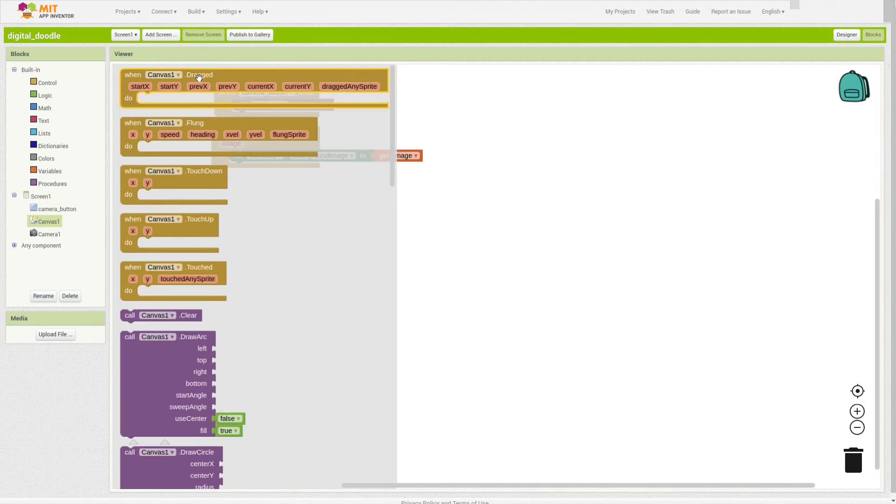
{"action": "left_click_drag", "start_coordinate": [198, 78], "coordinate": [541, 110]}
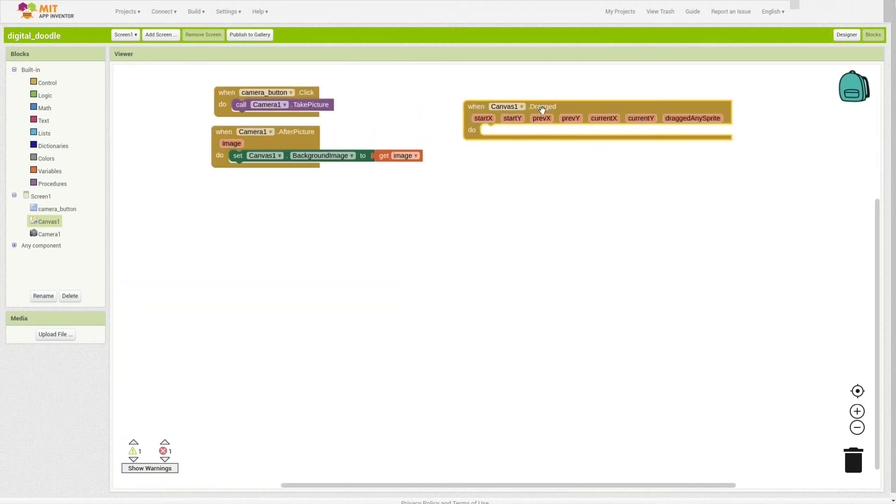
{"action": "left_click", "coordinate": [612, 259]}
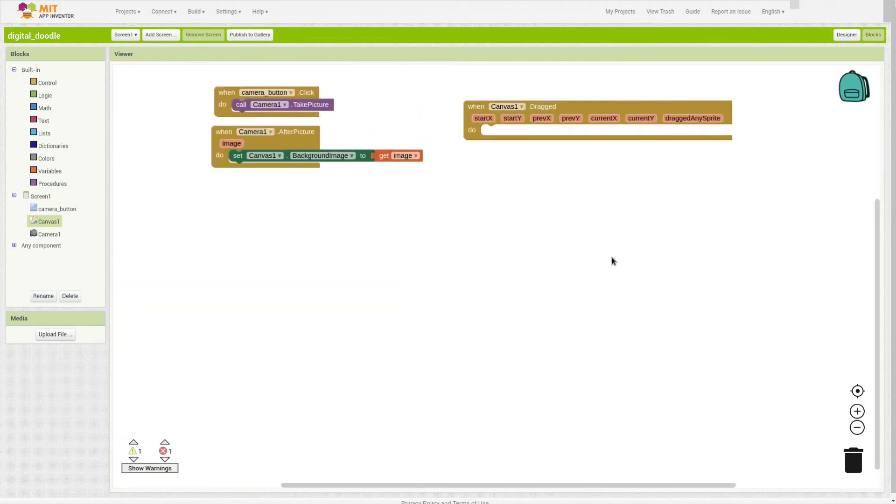
{"action": "left_click_drag", "start_coordinate": [566, 109], "coordinate": [619, 146]}
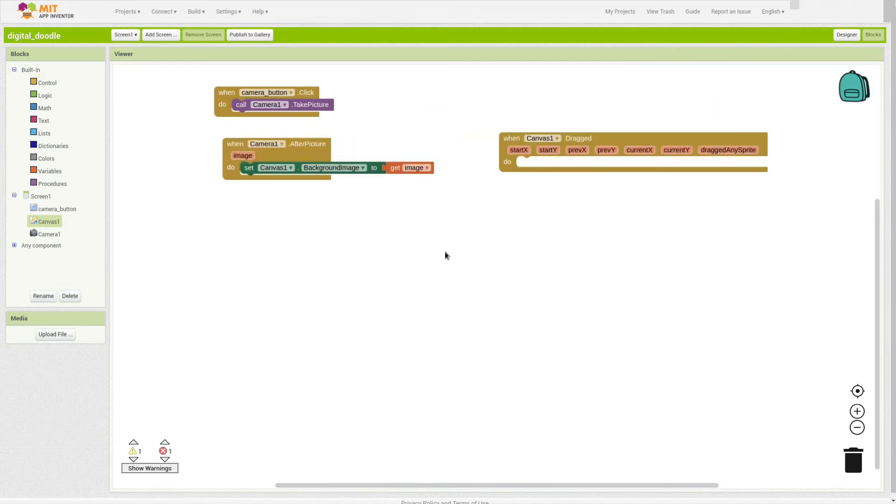
Place a call Canvas1.DrawLine block inside the Canvas1.Dragged event and move the event just below the Camera1.AfterPicture block.
{"action": "left_click", "coordinate": [58, 225]}
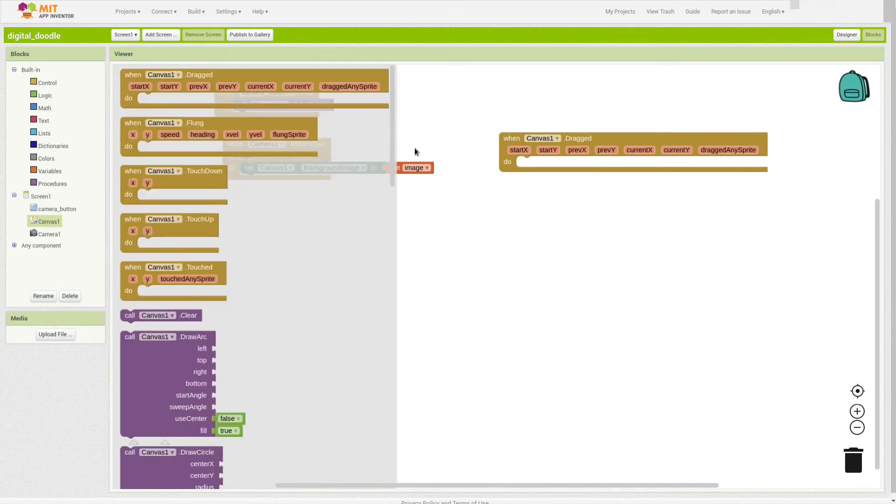
{"action": "left_click_drag", "start_coordinate": [391, 146], "coordinate": [391, 239]}
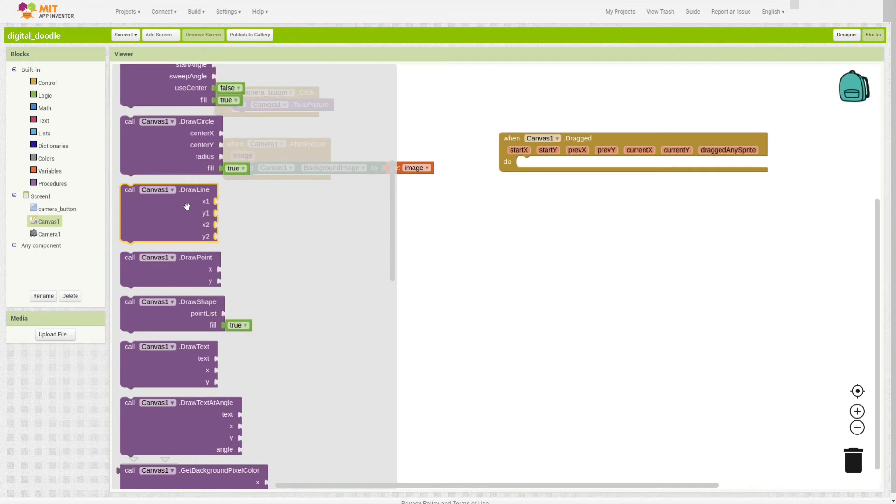
{"action": "left_click_drag", "start_coordinate": [187, 207], "coordinate": [583, 180]}
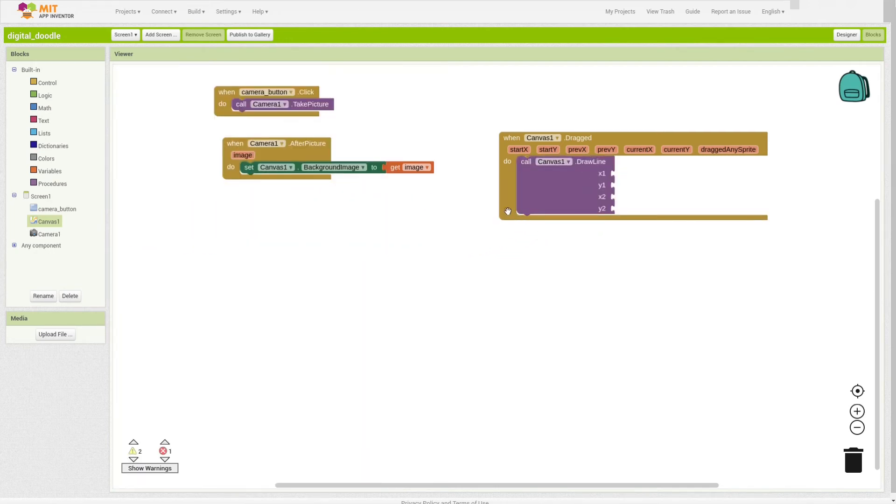
{"action": "left_click_drag", "start_coordinate": [507, 214], "coordinate": [369, 268]}
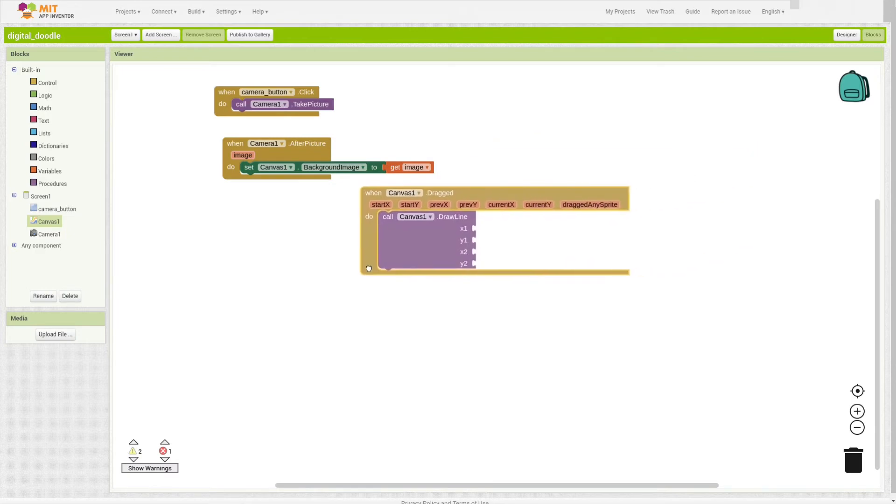
Attach get prevX to the x1 socket and get prevY to the y1 socket of the DrawLine block.
{"action": "left_click", "coordinate": [857, 411]}
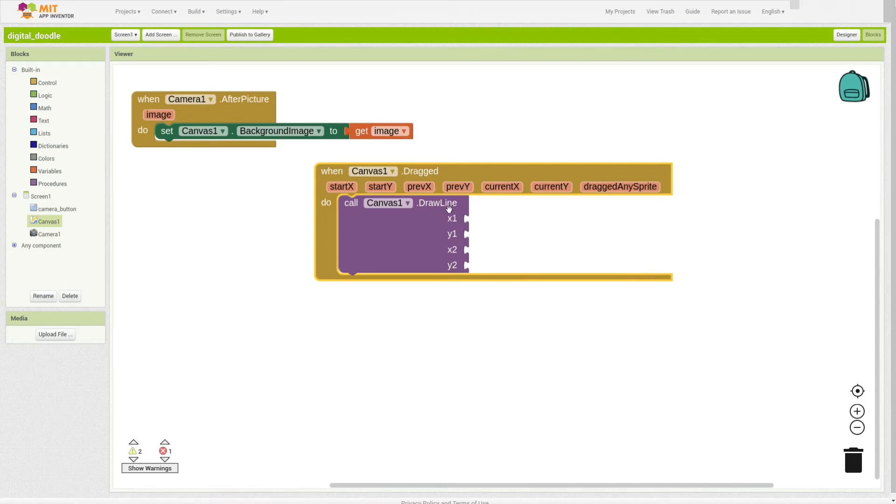
{"action": "mouse_move", "coordinate": [425, 187]}
{"action": "left_click_drag", "start_coordinate": [432, 207], "coordinate": [490, 220]}
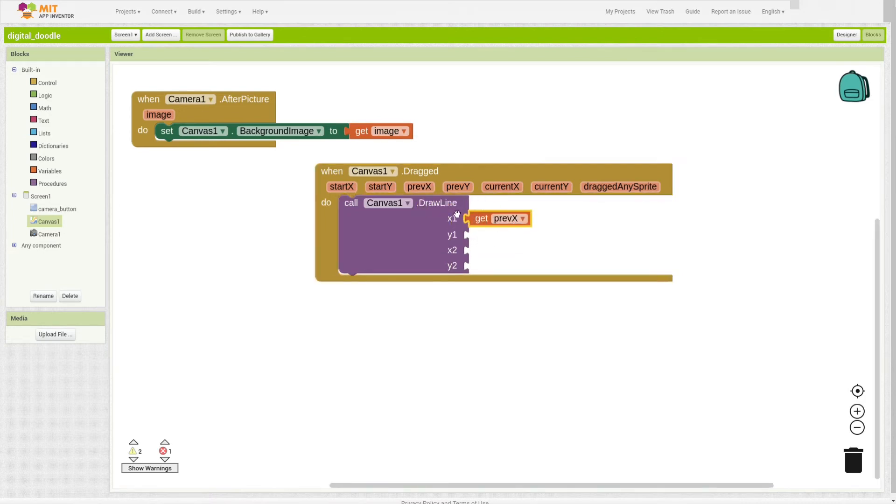
{"action": "mouse_move", "coordinate": [457, 187]}
{"action": "left_click_drag", "start_coordinate": [466, 206], "coordinate": [478, 235]}
Attach get currentX to the x2 socket and get currentY to the y2 socket of the DrawLine block.
{"action": "mouse_move", "coordinate": [494, 189]}
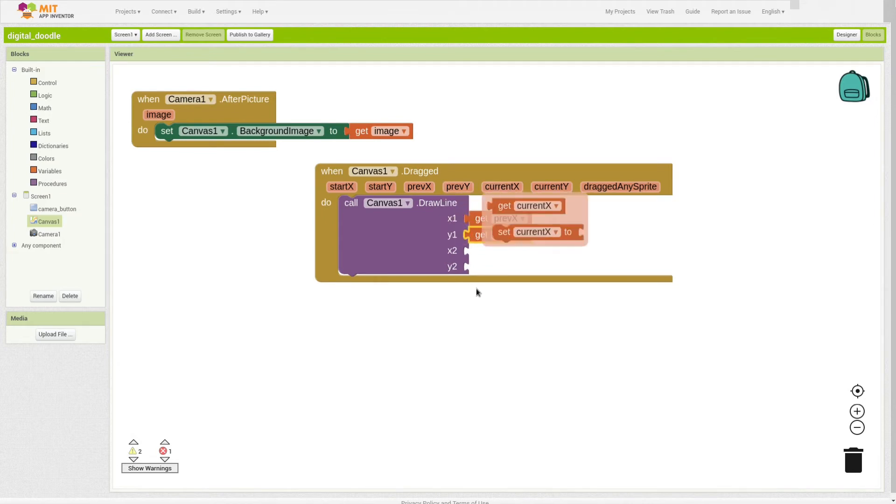
{"action": "left_click", "coordinate": [514, 185]}
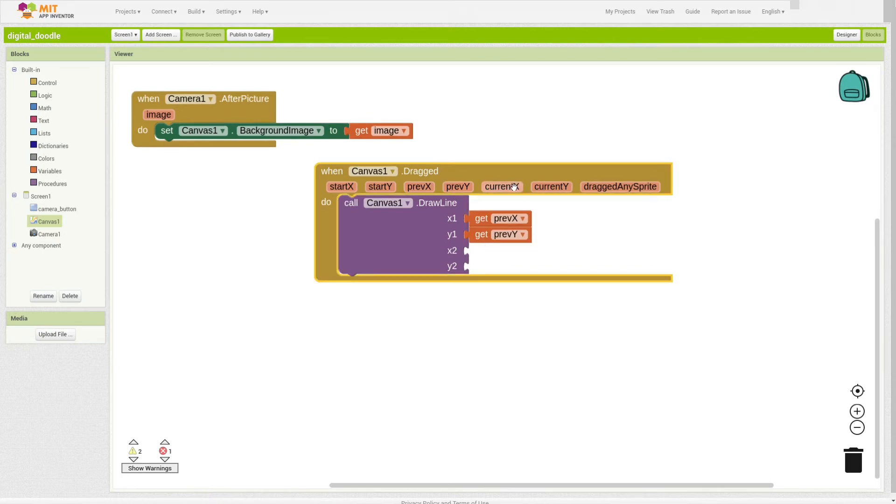
{"action": "scroll", "coordinate": [513, 187], "scroll_direction": "up", "scroll_amount": 1}
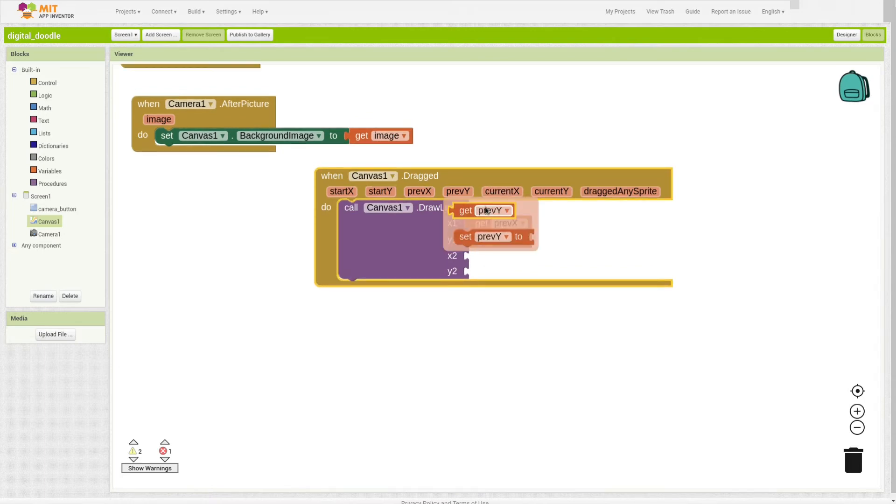
{"action": "mouse_move", "coordinate": [492, 192]}
{"action": "left_click_drag", "start_coordinate": [497, 211], "coordinate": [480, 256]}
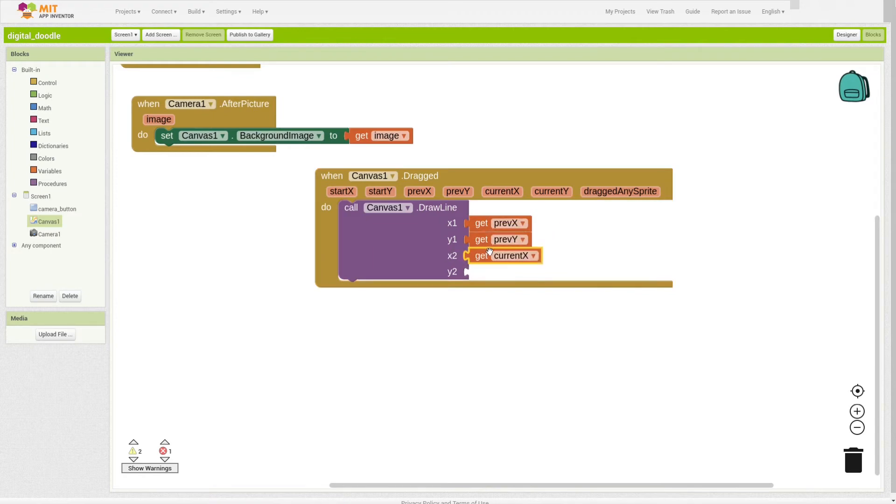
{"action": "mouse_move", "coordinate": [535, 195]}
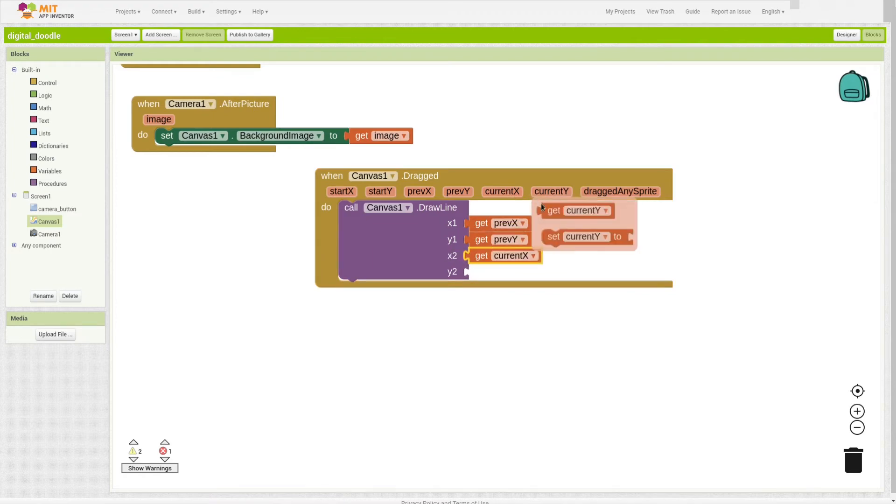
{"action": "left_click_drag", "start_coordinate": [542, 207], "coordinate": [490, 258]}
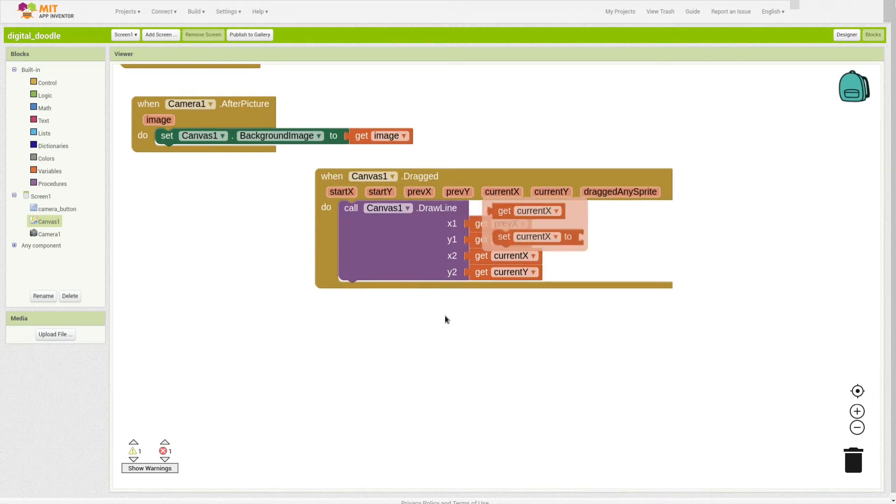
{"action": "left_click", "coordinate": [442, 327]}
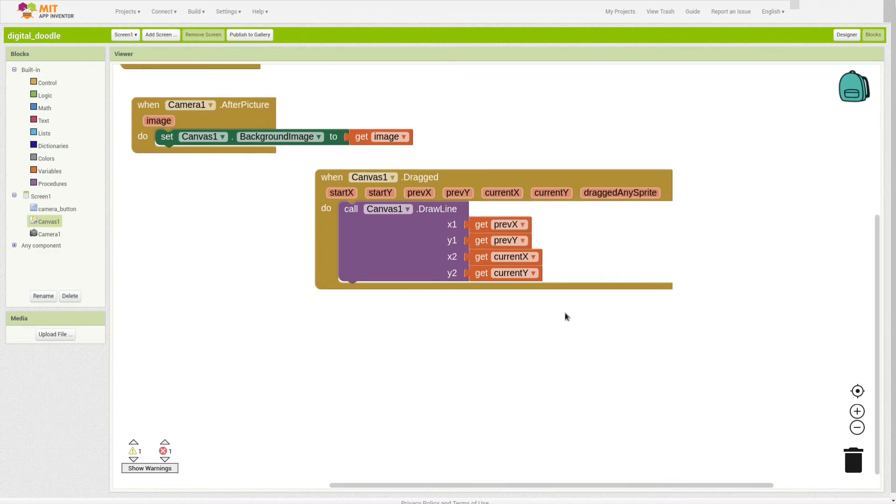
Return to the screen design and add four buttons between the camera button and the canvas.
{"action": "left_click", "coordinate": [839, 38]}
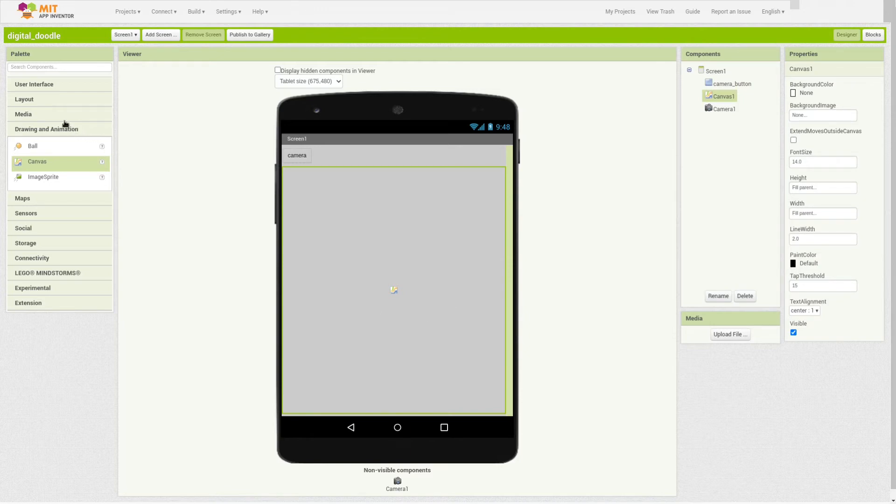
{"action": "left_click", "coordinate": [23, 84]}
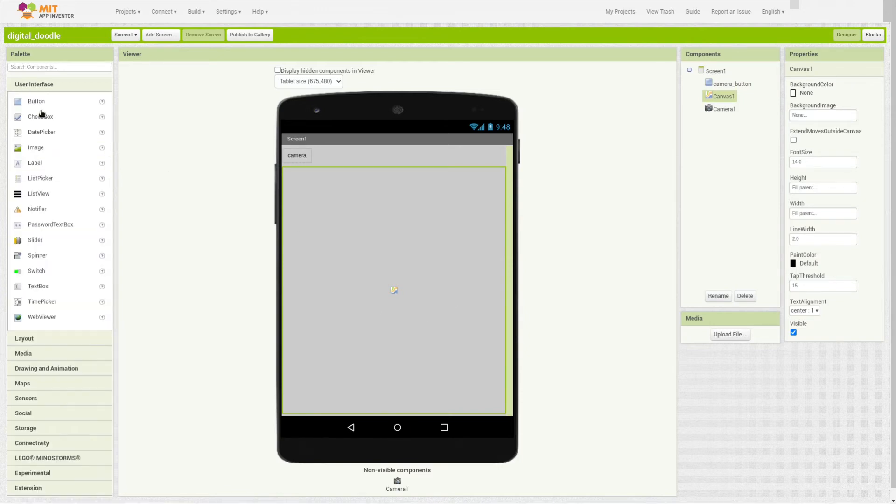
{"action": "left_click_drag", "start_coordinate": [36, 102], "coordinate": [339, 173]}
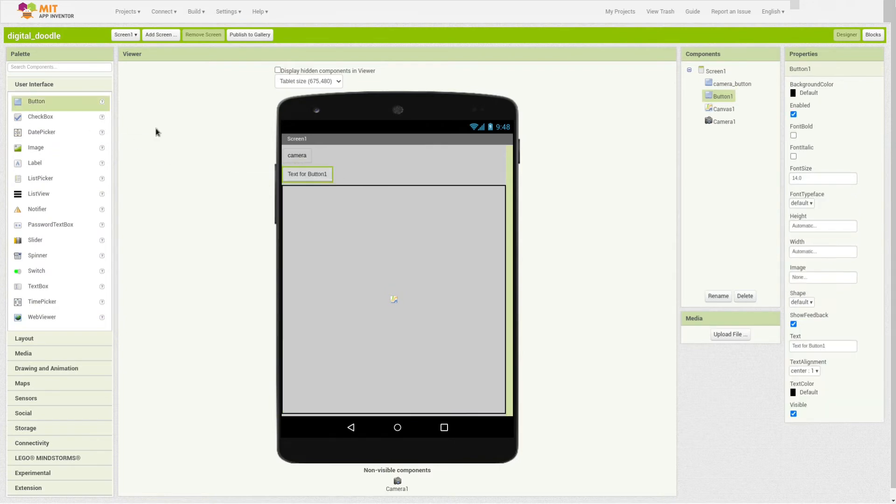
{"action": "left_click_drag", "start_coordinate": [48, 106], "coordinate": [336, 191]}
{"action": "left_click_drag", "start_coordinate": [44, 110], "coordinate": [374, 171]}
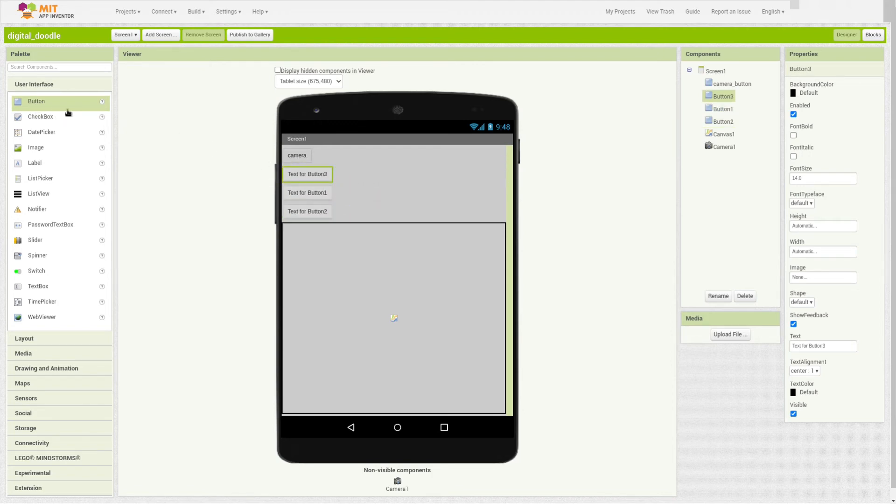
{"action": "left_click_drag", "start_coordinate": [57, 111], "coordinate": [428, 213]}
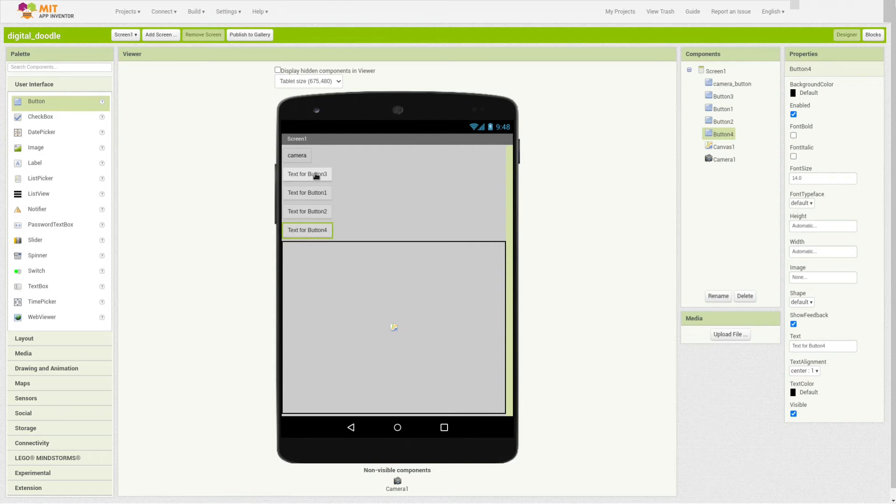
Rename Button3, directly below the camera button, as red and set its background color to None.
{"action": "left_click", "coordinate": [316, 175]}
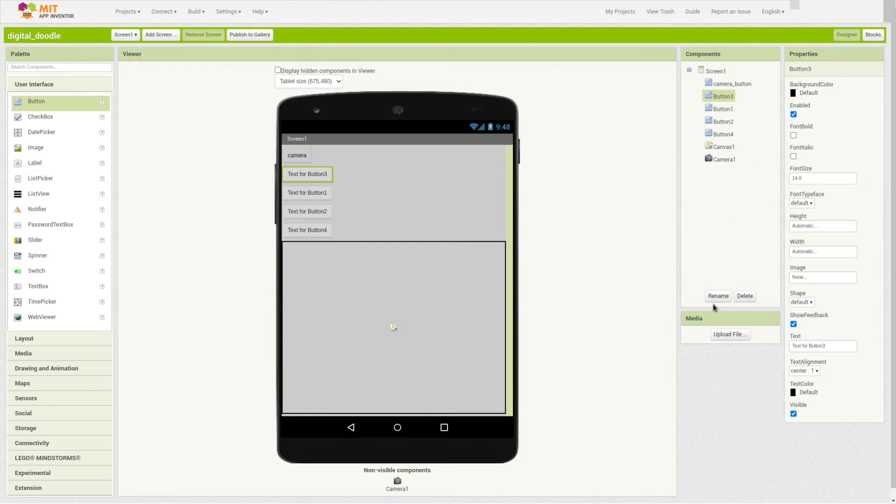
{"action": "left_click", "coordinate": [717, 296]}
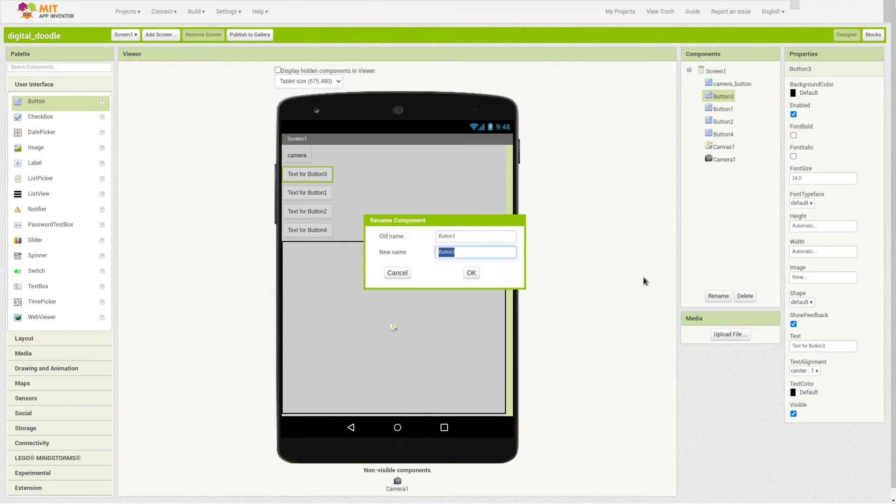
{"action": "type", "text": "l"}
{"action": "type", "text": "ed"}
{"action": "key", "text": "Return"}
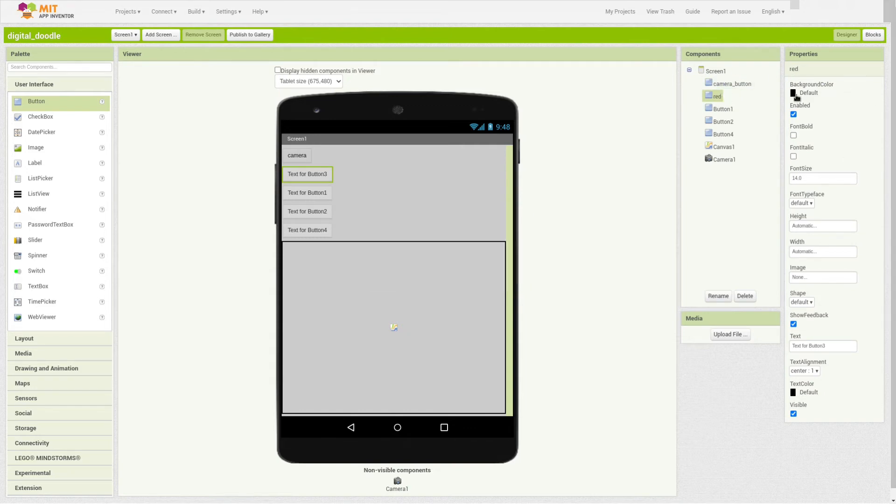
{"action": "left_click", "coordinate": [794, 95]}
{"action": "left_click", "coordinate": [798, 107]}
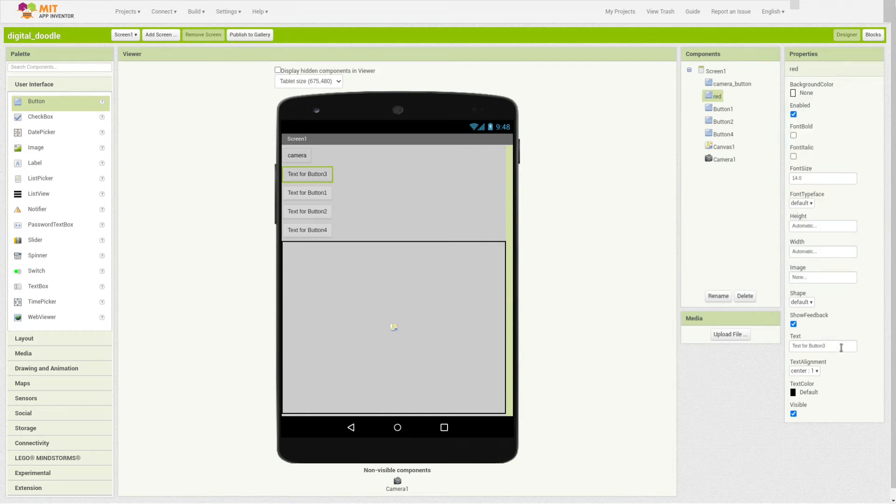
Set the red button's text to R and its text color to red.
{"action": "left_click_drag", "start_coordinate": [840, 348], "coordinate": [787, 351]}
{"action": "left_click", "coordinate": [787, 351]}
{"action": "triple_click", "coordinate": [798, 349]}
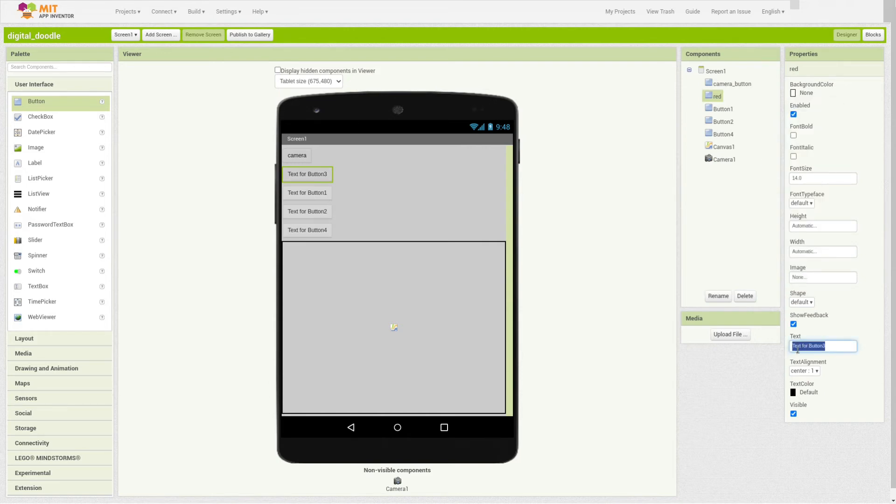
{"action": "type", "text": "R"}
{"action": "left_click", "coordinate": [793, 394]}
{"action": "left_click", "coordinate": [810, 345]}
{"action": "left_click", "coordinate": [375, 208]}
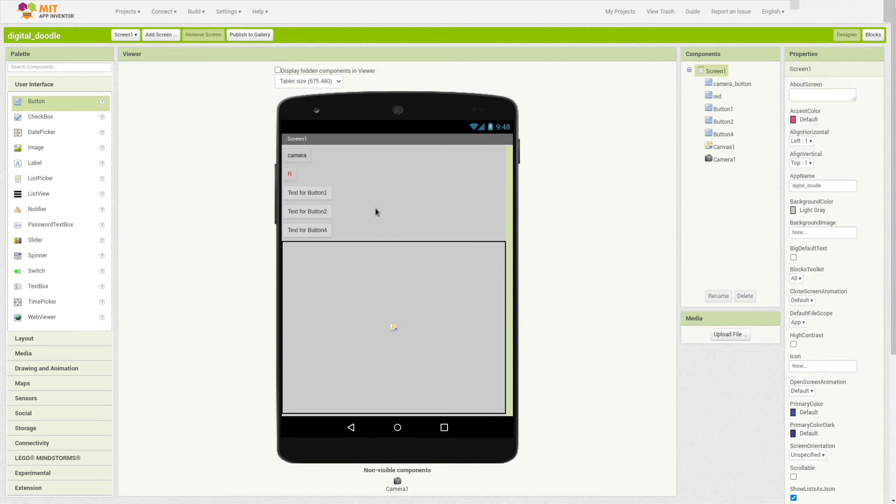
Rename Button1 as blue and set its background color to None.
{"action": "left_click", "coordinate": [319, 195]}
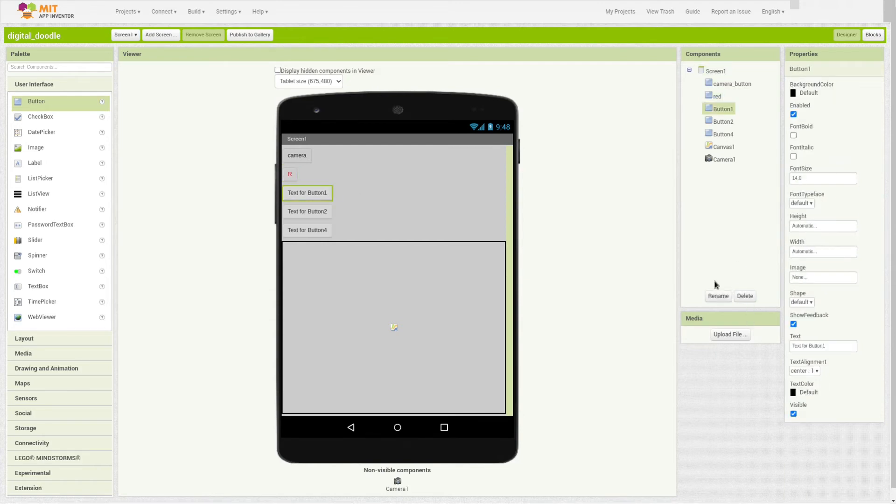
{"action": "left_click", "coordinate": [720, 299]}
{"action": "type", "text": "blue"}
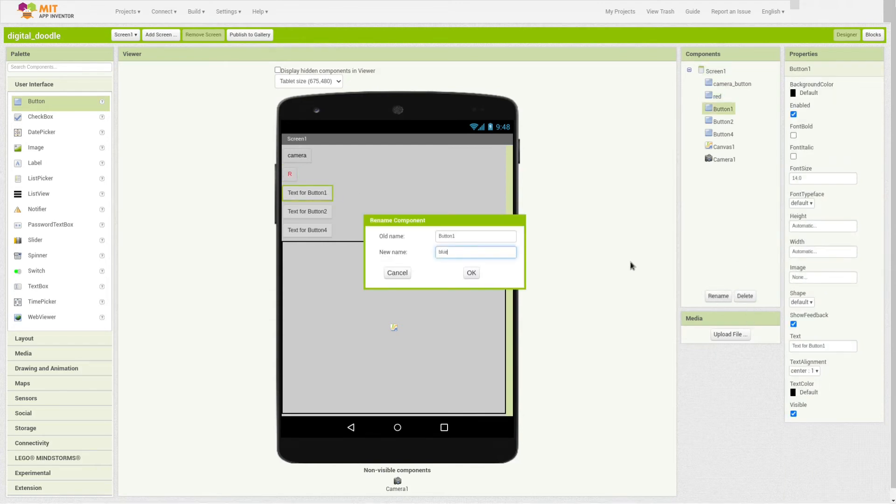
{"action": "key", "text": "Return"}
{"action": "left_click", "coordinate": [789, 93]}
{"action": "left_click", "coordinate": [802, 109]}
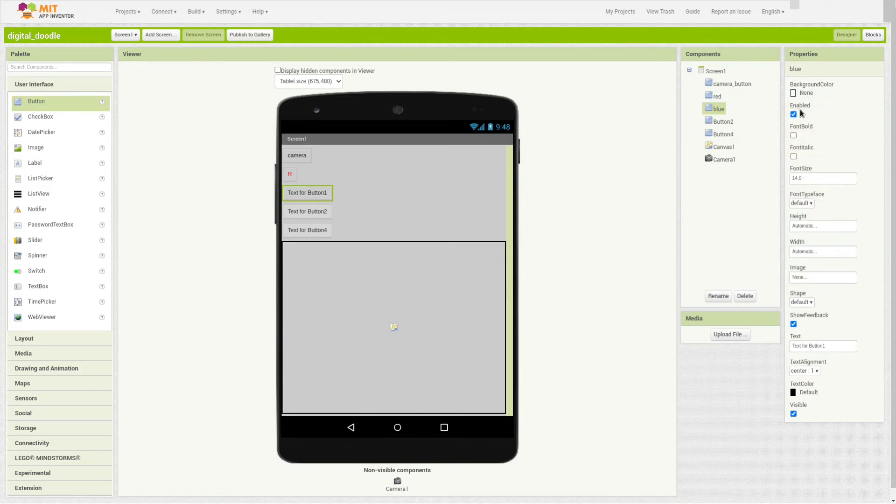
Set the blue button's text to B and its text color to Blue.
{"action": "left_click", "coordinate": [825, 345]}
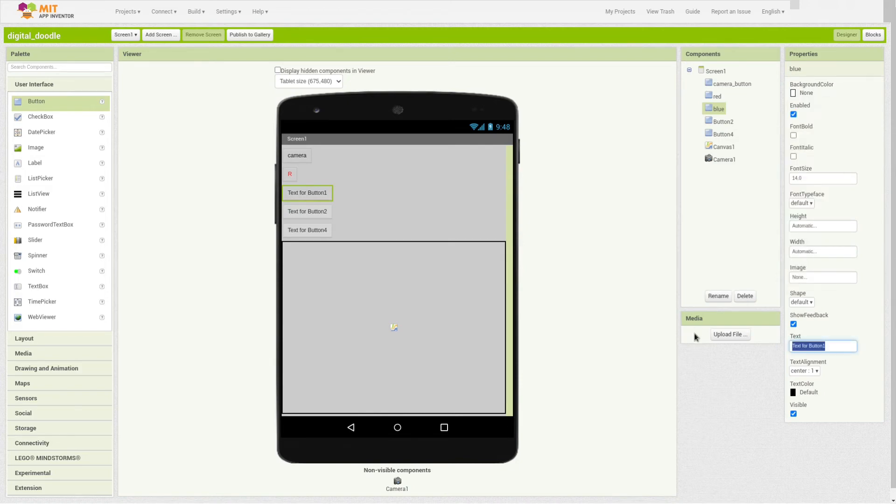
{"action": "type", "text": "B"}
{"action": "left_click", "coordinate": [804, 393]}
{"action": "left_click", "coordinate": [806, 227]}
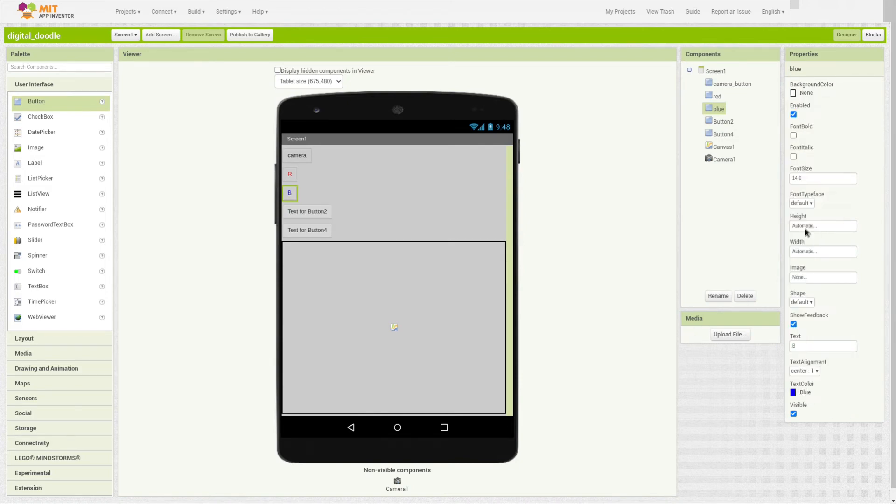
Rename Button2 as yellow.
{"action": "left_click", "coordinate": [723, 121]}
{"action": "left_click", "coordinate": [718, 296]}
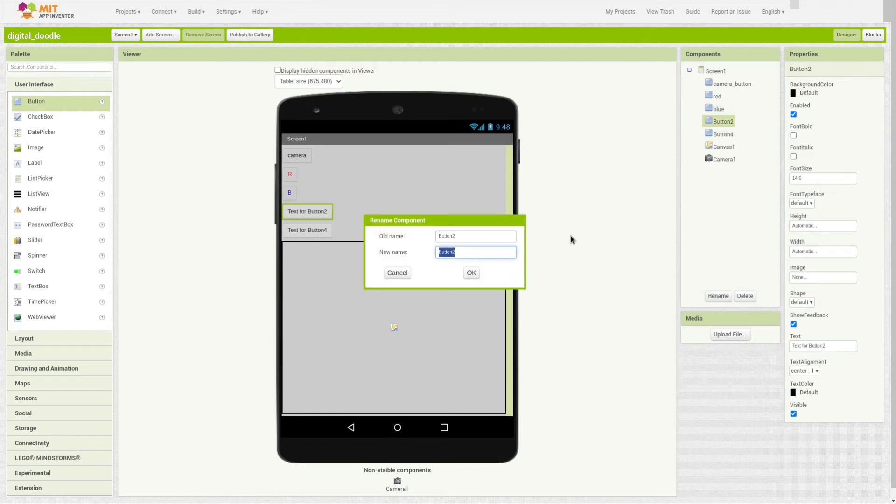
{"action": "type", "text": "yellow"}
{"action": "left_click", "coordinate": [471, 273]}
Set the yellow button's text to Y and its text color to Yellow.
{"action": "left_click", "coordinate": [809, 346]}
{"action": "type", "text": "Y"}
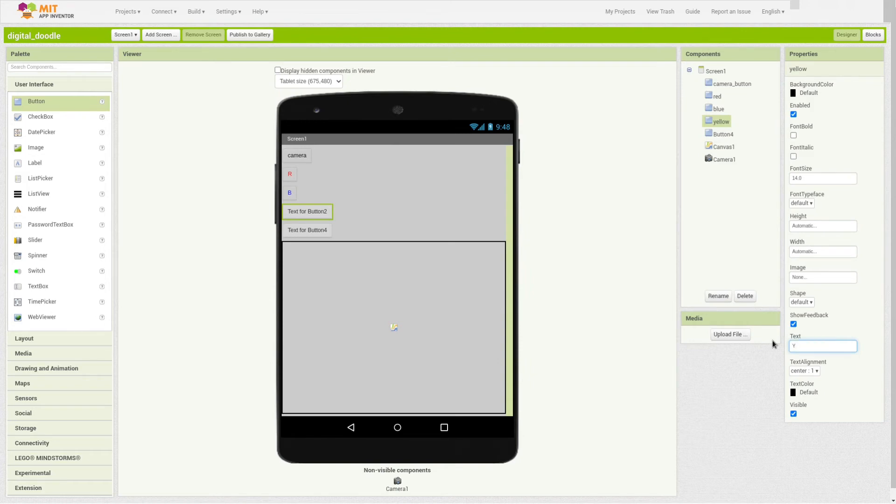
{"action": "left_click", "coordinate": [793, 392]}
{"action": "left_click", "coordinate": [801, 372]}
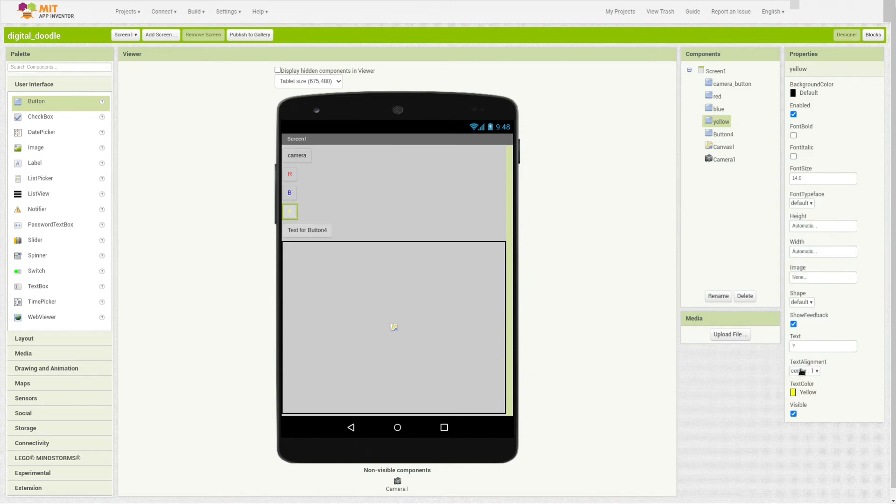
Rename Button4 as green and set its background color to None.
{"action": "left_click", "coordinate": [727, 136]}
{"action": "left_click", "coordinate": [708, 296]}
{"action": "type", "text": "g"}
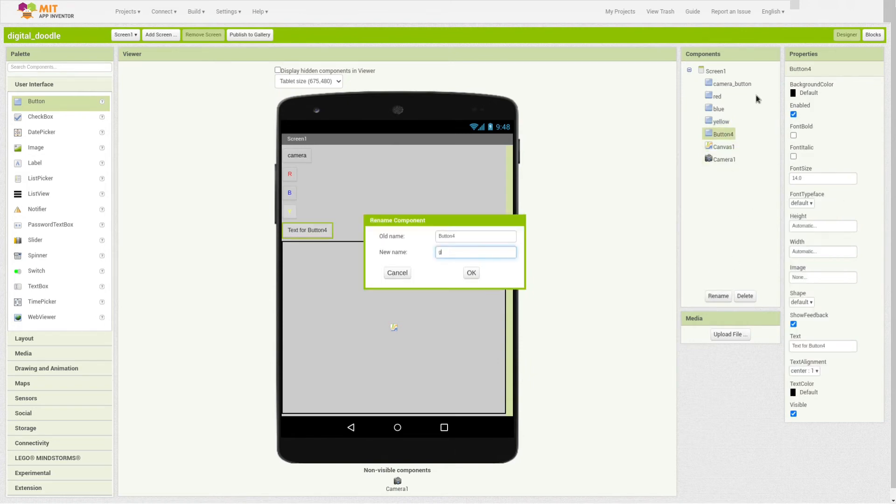
{"action": "type", "text": "reen"}
{"action": "key", "text": "Return"}
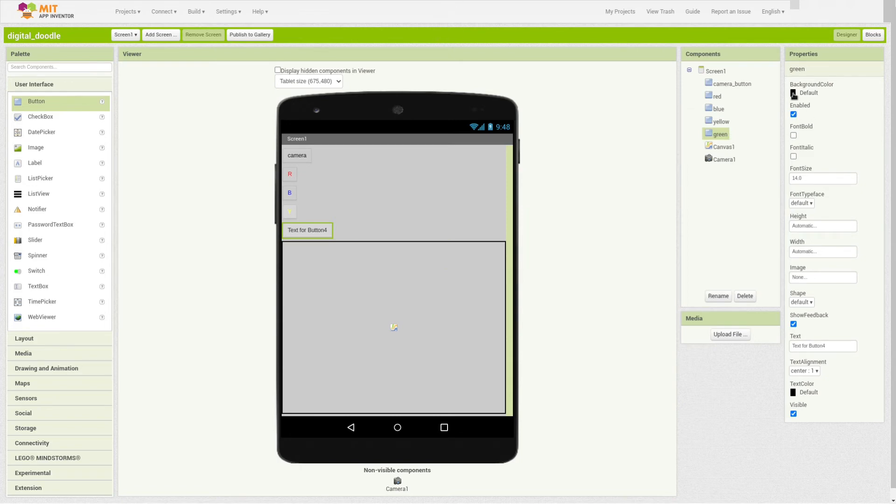
{"action": "left_click", "coordinate": [794, 95]}
{"action": "left_click", "coordinate": [799, 108]}
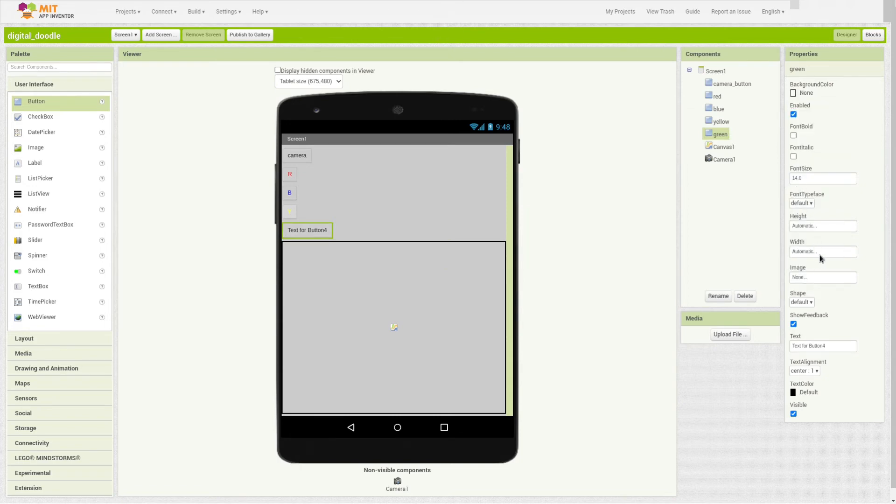
Set the green button's text to G and its text color to Green.
{"action": "left_click", "coordinate": [833, 346]}
{"action": "type", "text": "G"}
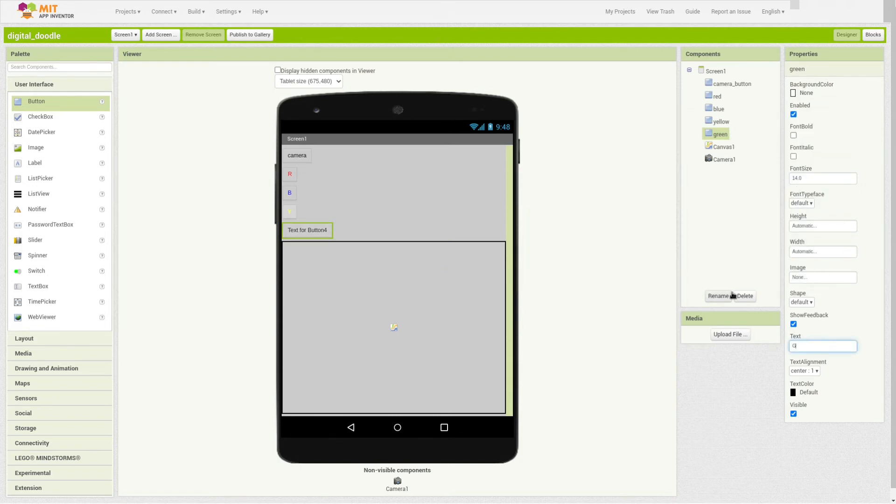
{"action": "left_click", "coordinate": [805, 392]}
{"action": "left_click", "coordinate": [803, 289]}
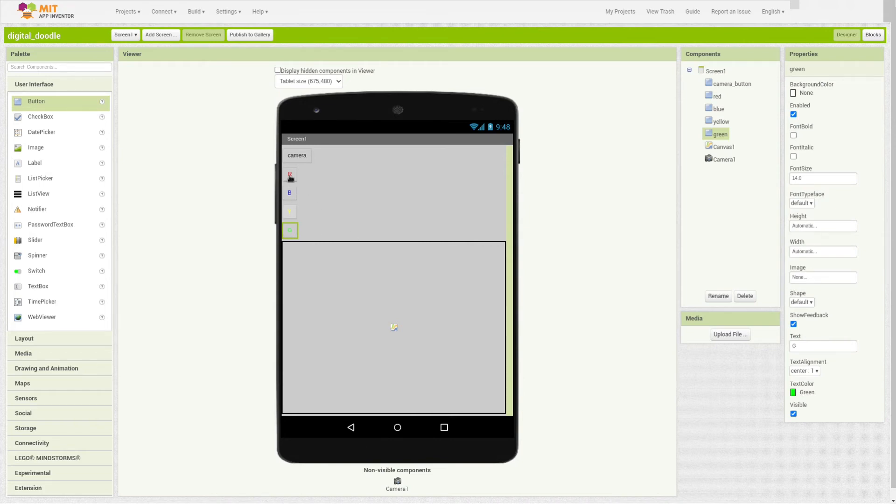
Add a HorizontalArrangement between the red and blue buttons and set its background color to None.
{"action": "left_click_drag", "start_coordinate": [293, 176], "coordinate": [302, 177]}
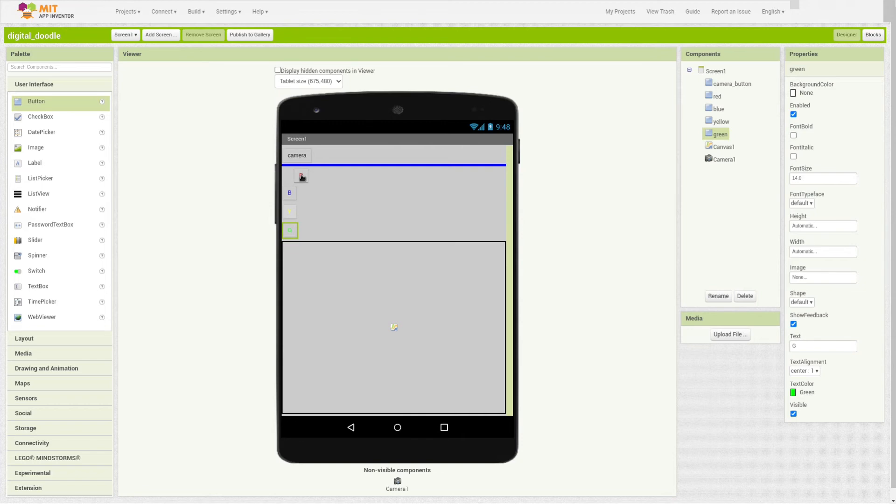
{"action": "left_click_drag", "start_coordinate": [302, 177], "coordinate": [369, 174]}
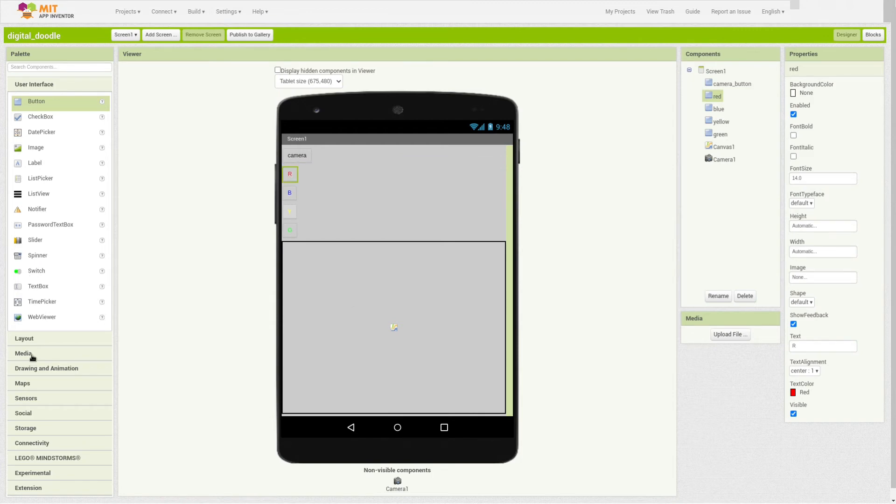
{"action": "left_click", "coordinate": [18, 339]}
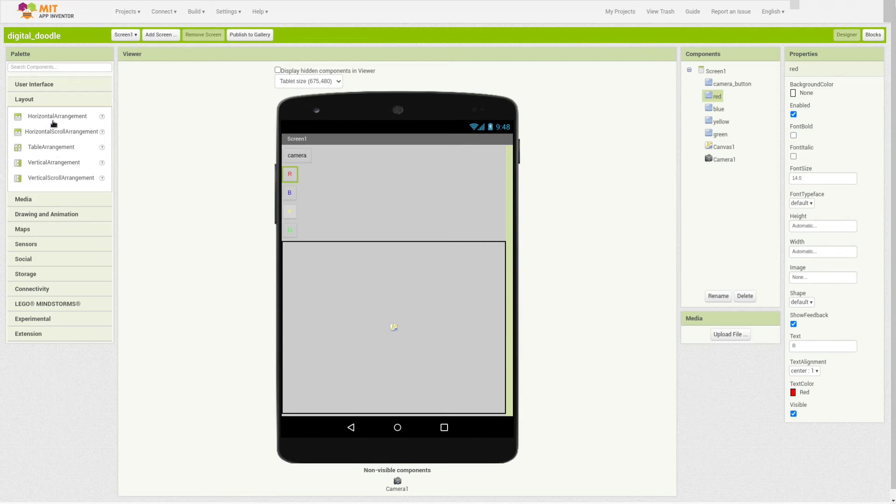
{"action": "left_click_drag", "start_coordinate": [53, 123], "coordinate": [381, 192]}
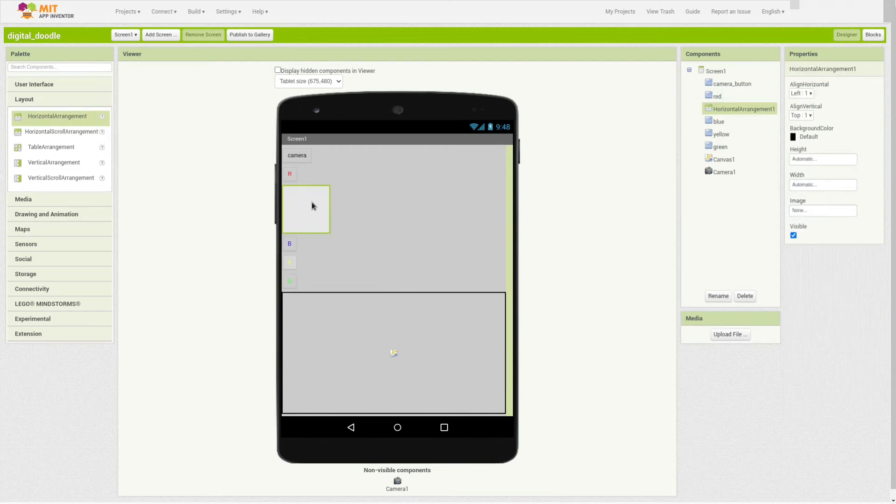
{"action": "left_click", "coordinate": [793, 137]}
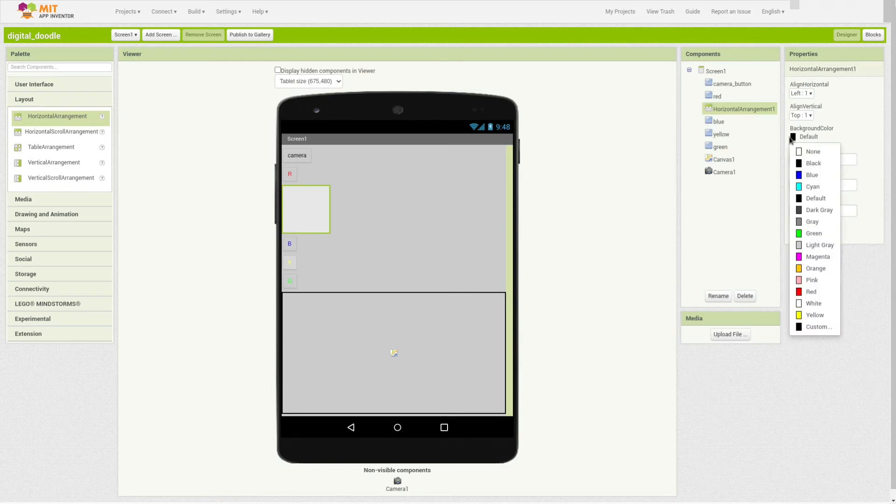
{"action": "left_click", "coordinate": [799, 150]}
{"action": "left_click", "coordinate": [422, 266]}
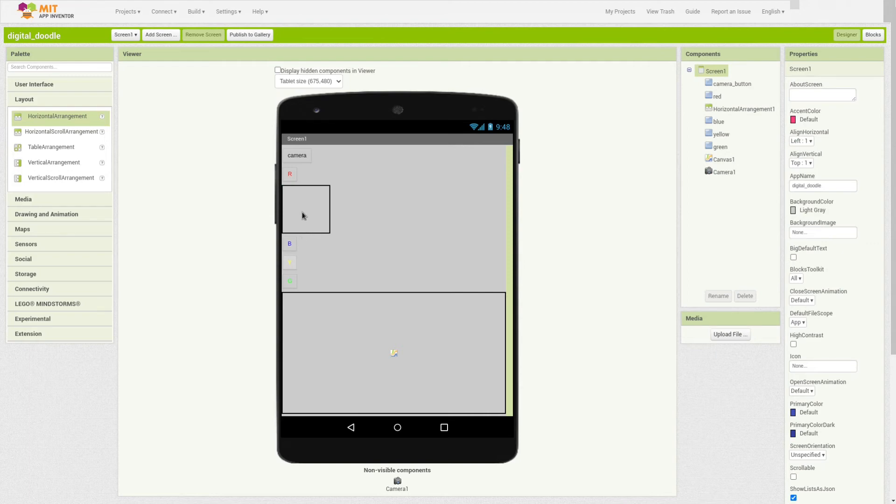
Move the red, yellow, green and blue buttons into HorizontalArrangement1, in that order.
{"action": "left_click_drag", "start_coordinate": [292, 177], "coordinate": [313, 203]}
{"action": "left_click_drag", "start_coordinate": [313, 203], "coordinate": [312, 204]}
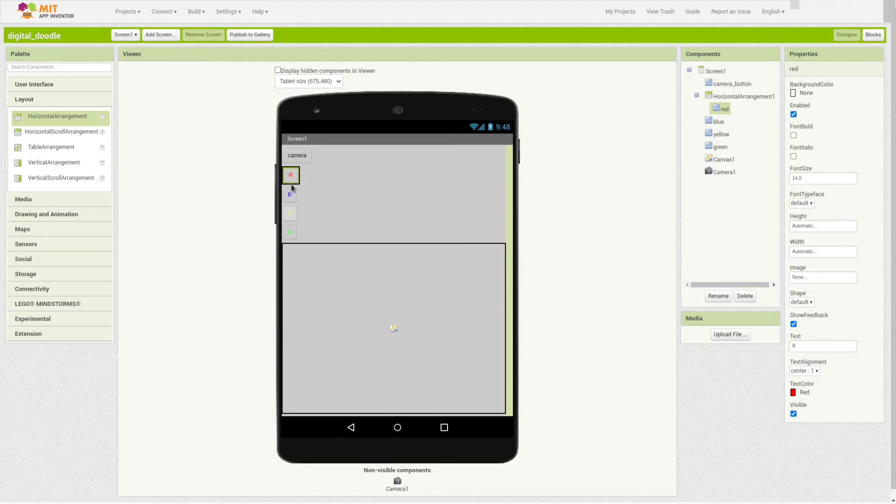
{"action": "left_click", "coordinate": [724, 99]}
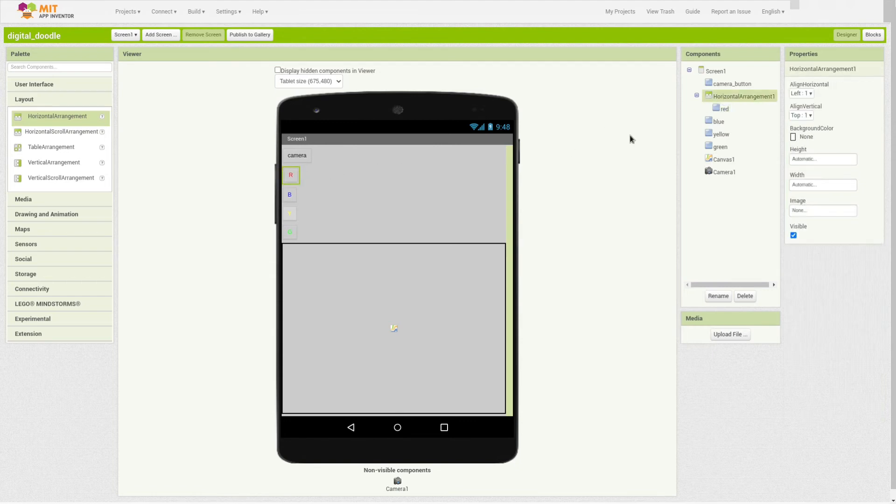
{"action": "left_click", "coordinate": [724, 109]}
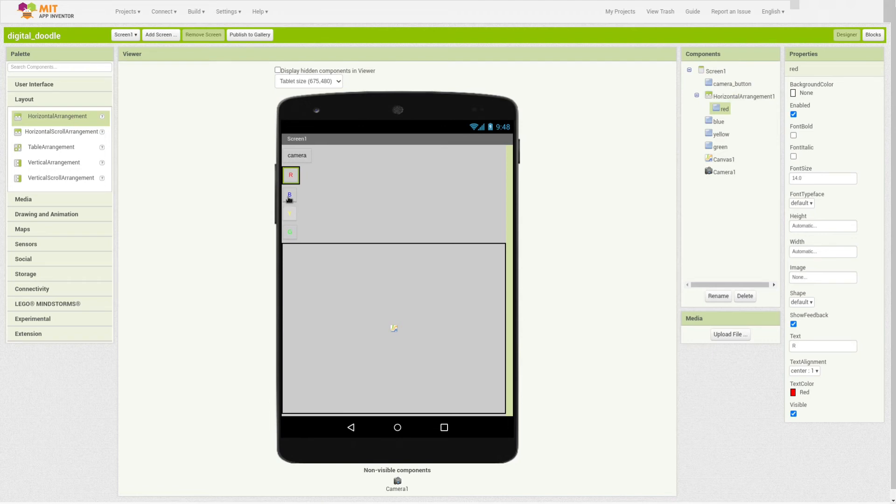
{"action": "left_click_drag", "start_coordinate": [289, 200], "coordinate": [296, 181]}
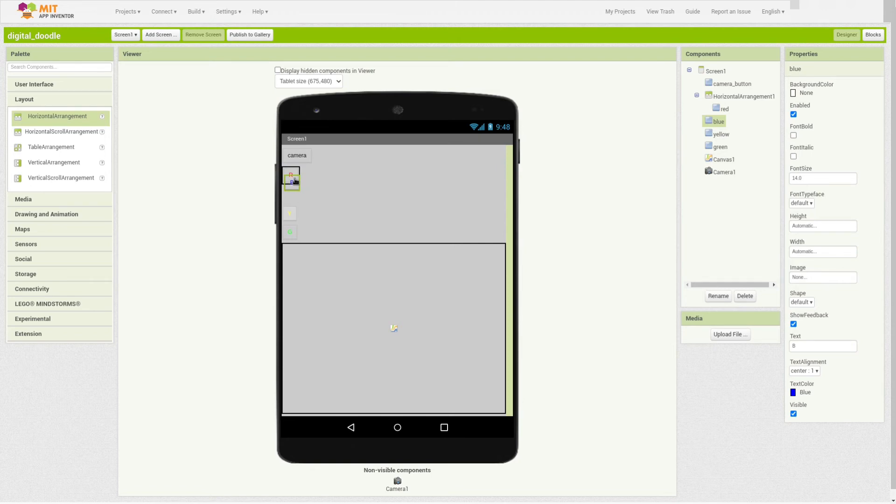
{"action": "left_click_drag", "start_coordinate": [295, 182], "coordinate": [319, 180]}
{"action": "left_click", "coordinate": [401, 164]}
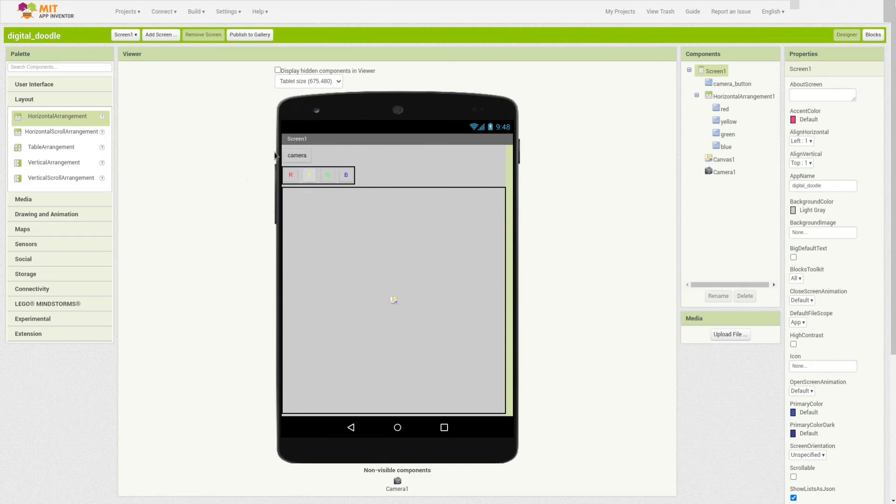
Add a fifth button after the blue one in HorizontalArrangement1 and rename it teal.
{"action": "left_click", "coordinate": [38, 88]}
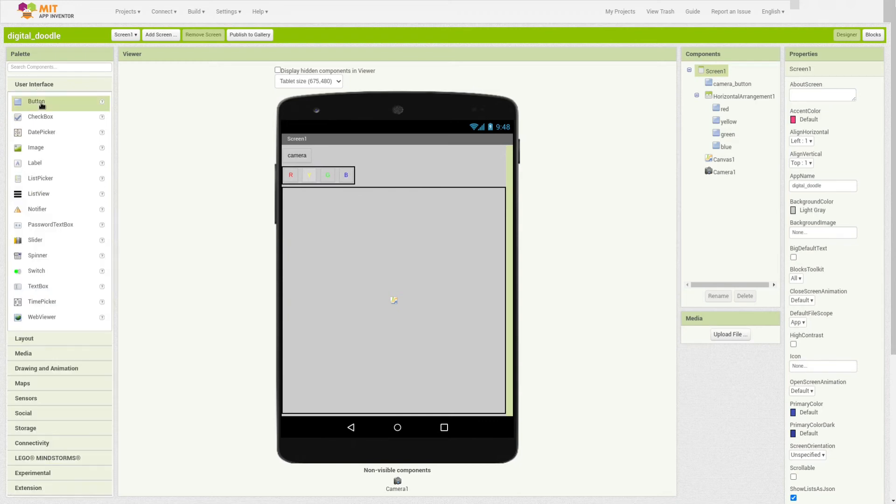
{"action": "left_click_drag", "start_coordinate": [42, 105], "coordinate": [402, 180]}
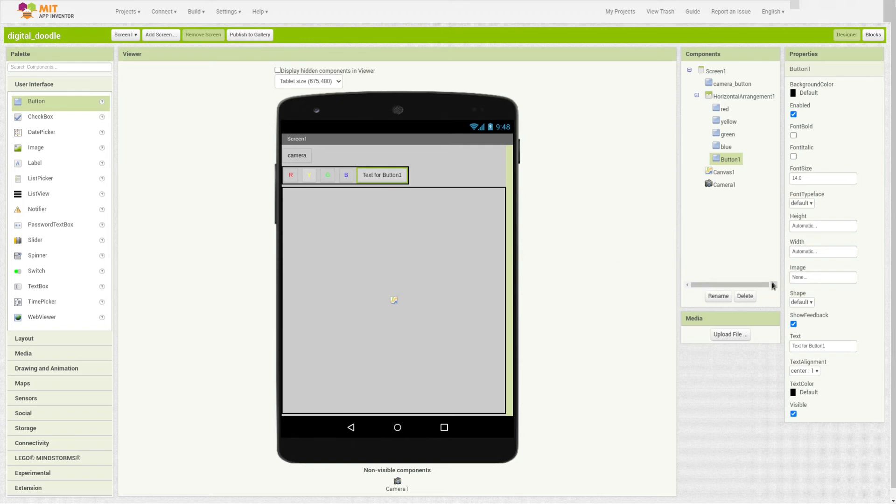
{"action": "left_click", "coordinate": [716, 296]}
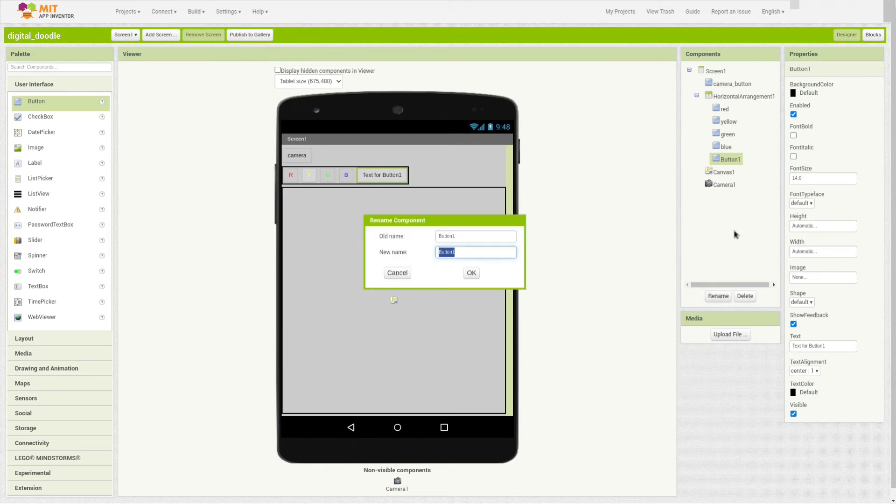
{"action": "type", "text": "teal"}
{"action": "left_click", "coordinate": [471, 272]}
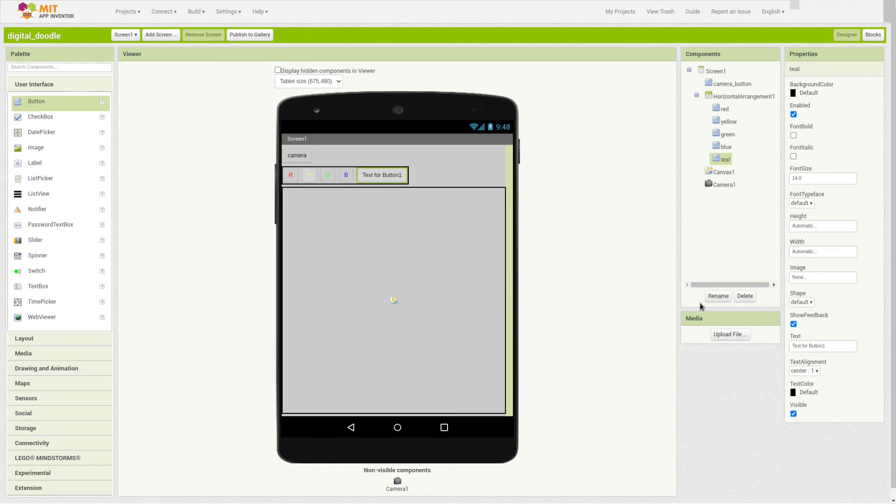
Set the teal button's background color to None and its text to T.
{"action": "left_click", "coordinate": [826, 344]}
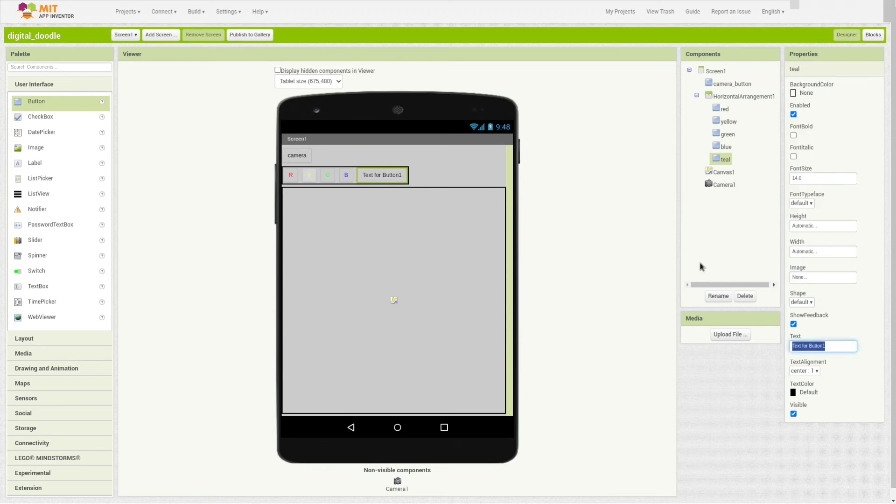
{"action": "type", "text": "T"}
{"action": "key", "text": "Return"}
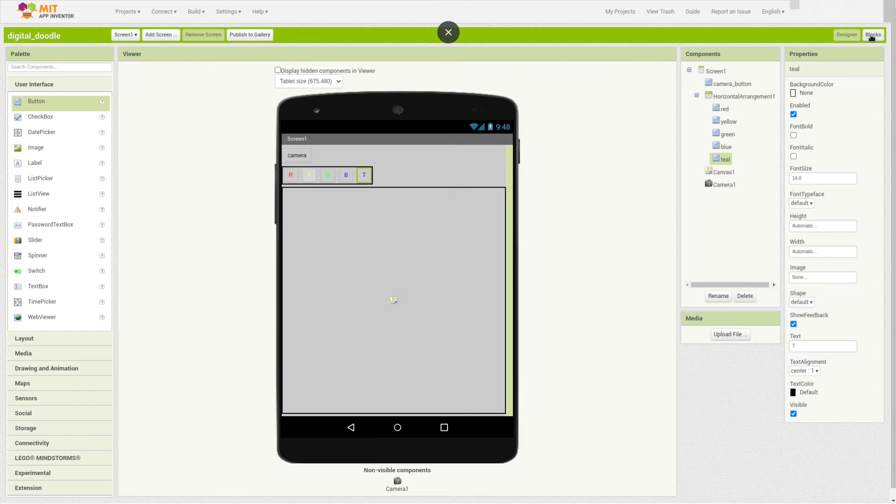
In the blocks editor, add a when red.Click event block below the Canvas1.Dragged handler.
{"action": "left_click", "coordinate": [871, 36]}
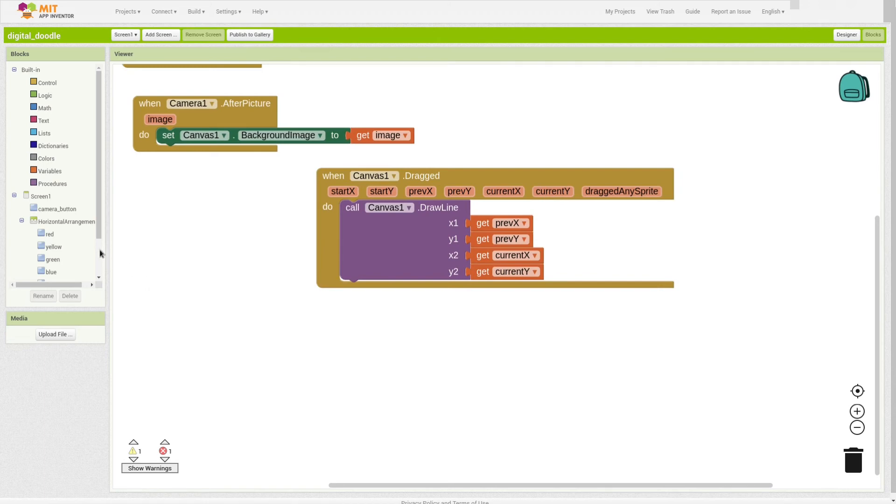
{"action": "left_click", "coordinate": [43, 238]}
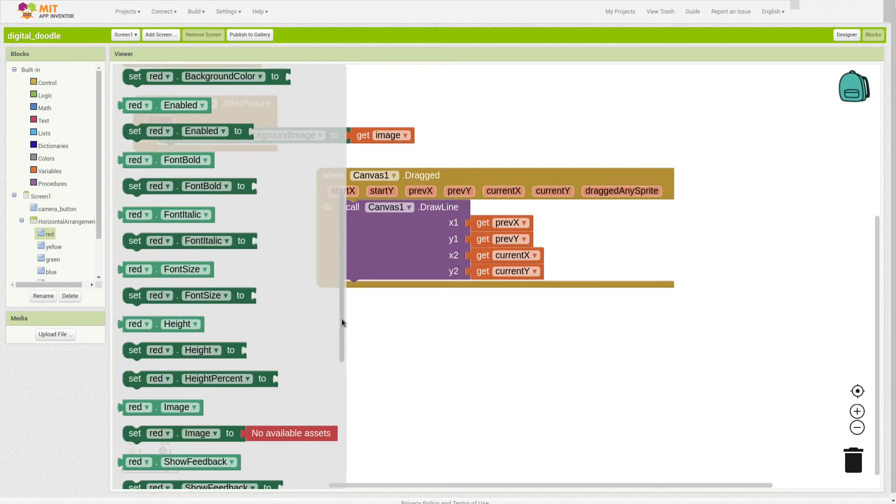
{"action": "scroll", "coordinate": [341, 318], "scroll_direction": "up", "scroll_amount": 6}
{"action": "left_click", "coordinate": [135, 91]}
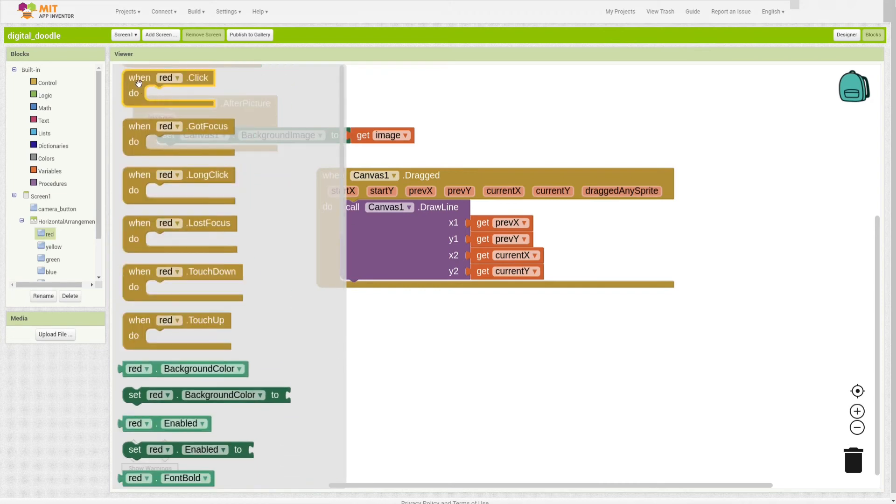
{"action": "left_click_drag", "start_coordinate": [139, 83], "coordinate": [338, 332]}
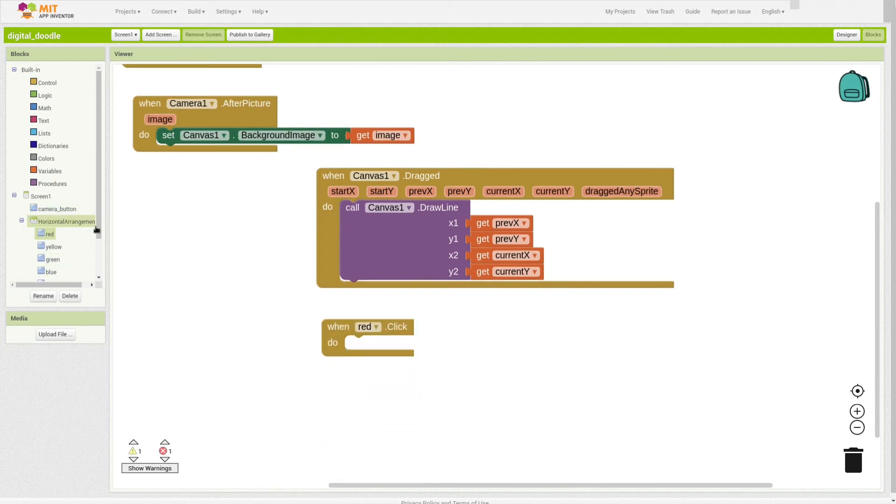
Place a set Canvas1.PaintColor block inside the red.Click event.
{"action": "left_click_drag", "start_coordinate": [96, 229], "coordinate": [98, 265]}
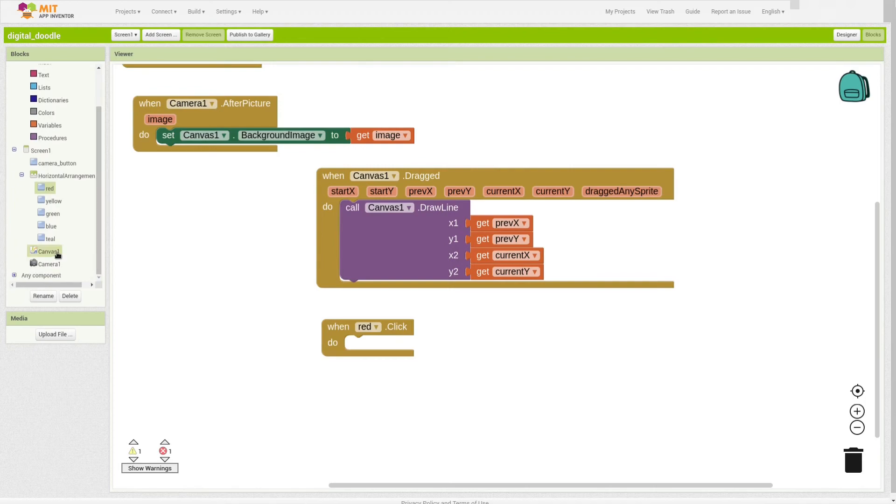
{"action": "left_click", "coordinate": [58, 253]}
{"action": "left_click_drag", "start_coordinate": [97, 246], "coordinate": [93, 275]}
{"action": "left_click", "coordinate": [57, 255]}
{"action": "scroll", "coordinate": [282, 310], "scroll_direction": "down", "scroll_amount": 5}
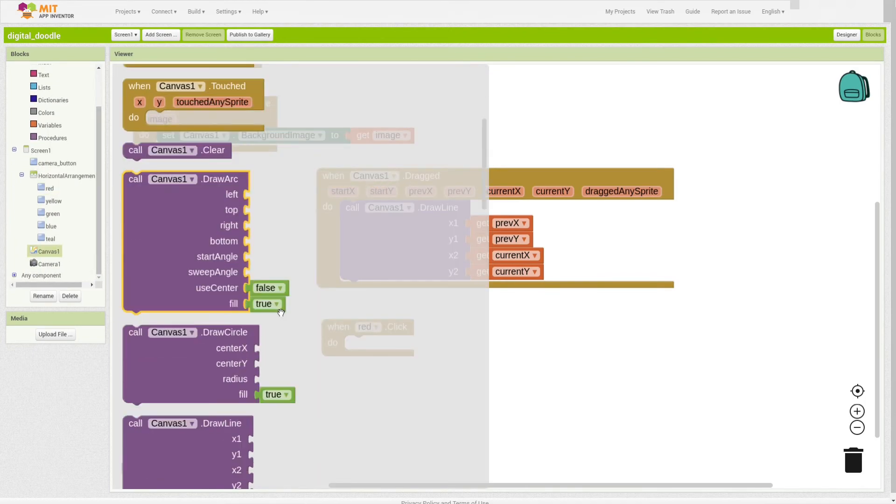
{"action": "scroll", "coordinate": [276, 308], "scroll_direction": "down", "scroll_amount": 15}
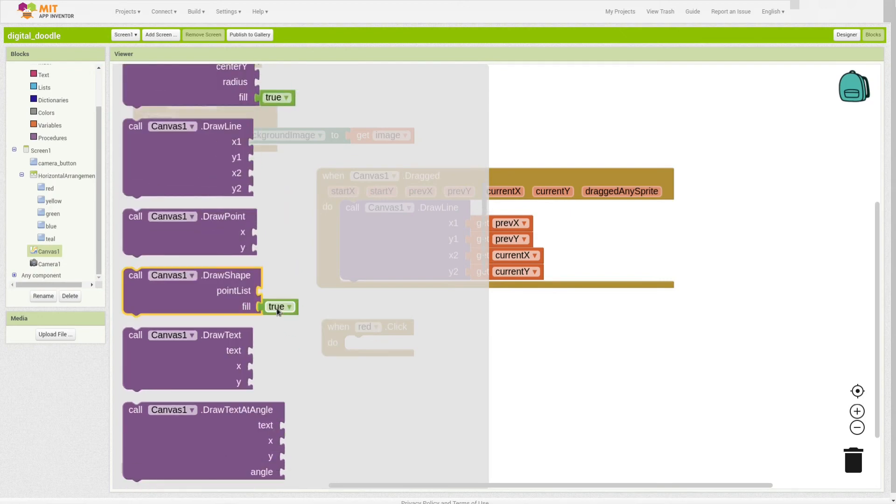
{"action": "scroll", "coordinate": [365, 362], "scroll_direction": "down", "scroll_amount": 4}
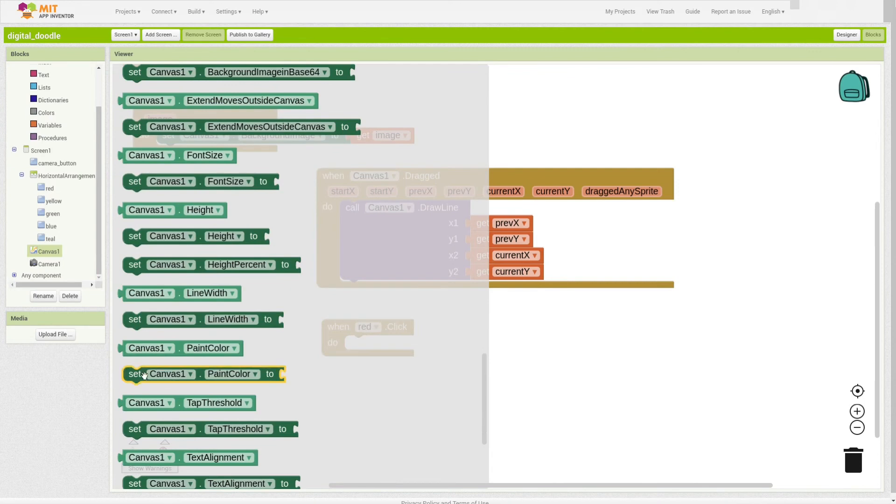
{"action": "mouse_move", "coordinate": [135, 375]}
{"action": "left_mouse_down"}
{"action": "mouse_move", "coordinate": [203, 351]}
{"action": "mouse_move", "coordinate": [355, 352]}
{"action": "mouse_move", "coordinate": [334, 331]}
{"action": "left_mouse_up"}
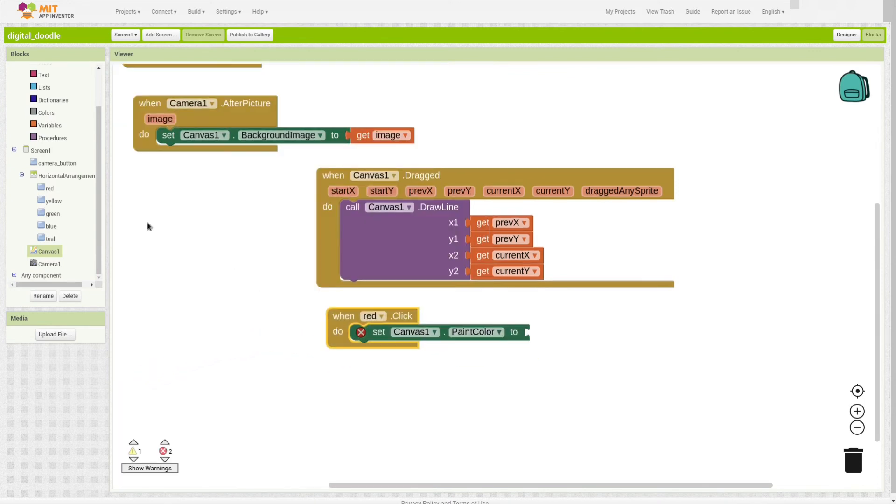
Attach a red color block to the set Canvas1.PaintColor block in the red.Click event.
{"action": "left_click", "coordinate": [49, 113]}
{"action": "mouse_move", "coordinate": [132, 131]}
{"action": "left_mouse_down"}
{"action": "mouse_move", "coordinate": [640, 387]}
{"action": "mouse_move", "coordinate": [602, 348]}
{"action": "mouse_move", "coordinate": [540, 332]}
{"action": "left_mouse_up"}
{"action": "left_click", "coordinate": [523, 332]}
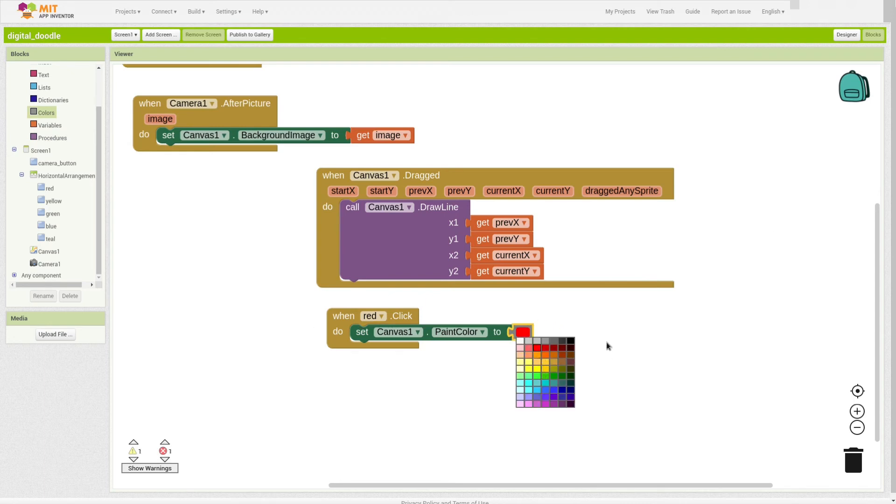
{"action": "left_click_drag", "start_coordinate": [599, 351], "coordinate": [595, 355]}
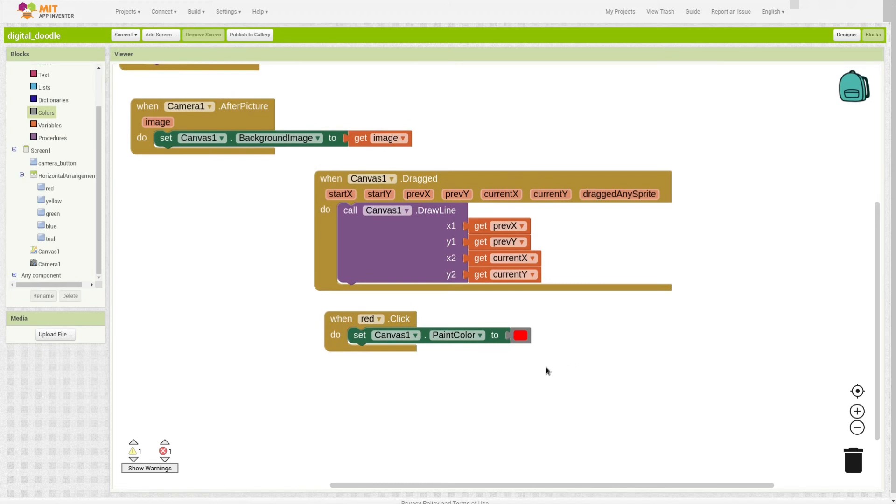
Duplicate the red.Click handler as a blue.Click handler that sets Canvas1.PaintColor to blue.
{"action": "right_click", "coordinate": [334, 326]}
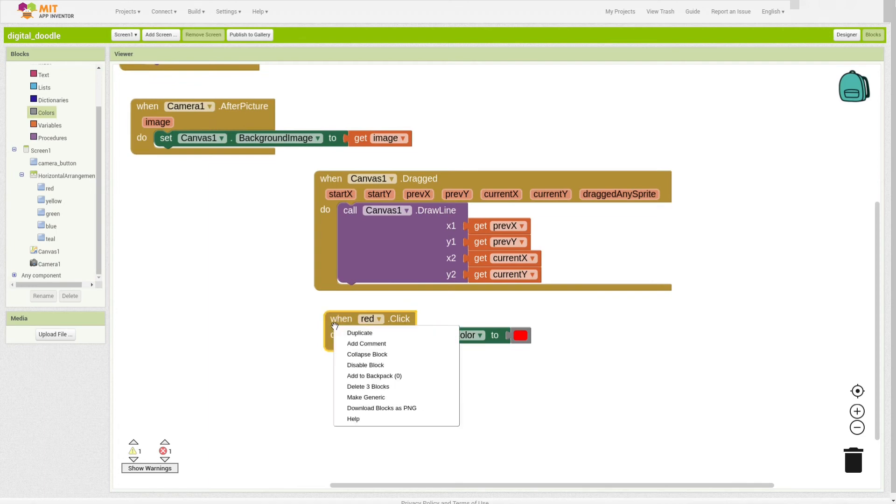
{"action": "left_click", "coordinate": [359, 333]}
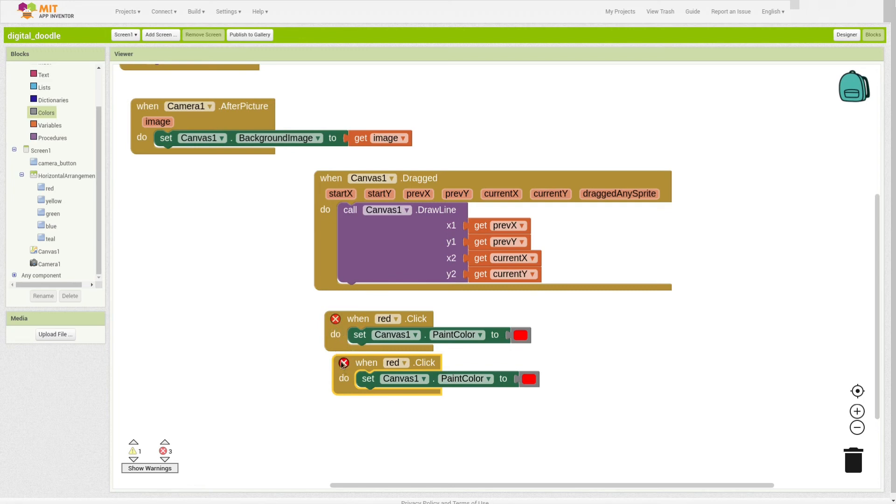
{"action": "left_click", "coordinate": [393, 367]}
{"action": "left_click", "coordinate": [386, 373]}
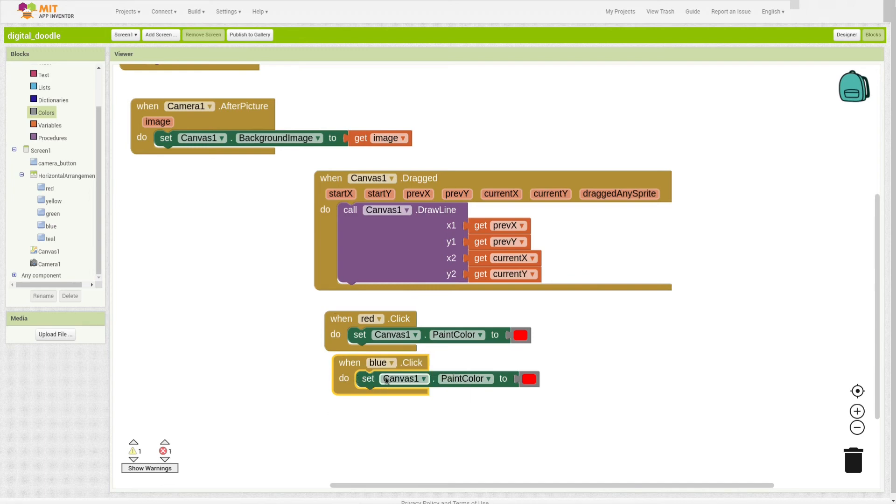
{"action": "left_click", "coordinate": [528, 378]}
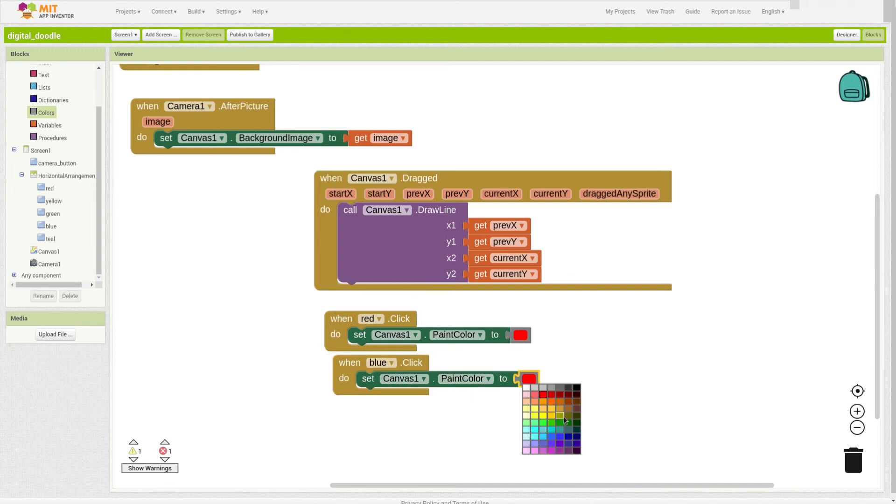
{"action": "left_click", "coordinate": [552, 438]}
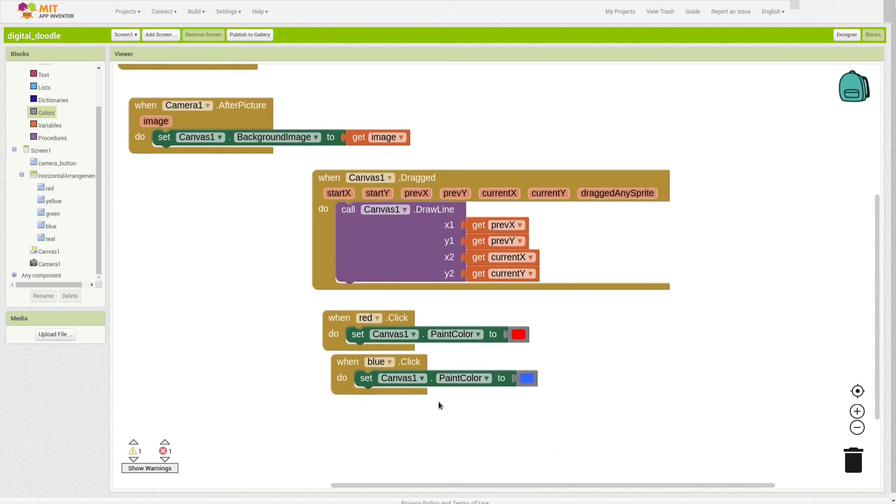
Duplicate the blue.Click handler as a yellow.Click handler that sets Canvas1.PaintColor to yellow.
{"action": "right_click", "coordinate": [346, 363]}
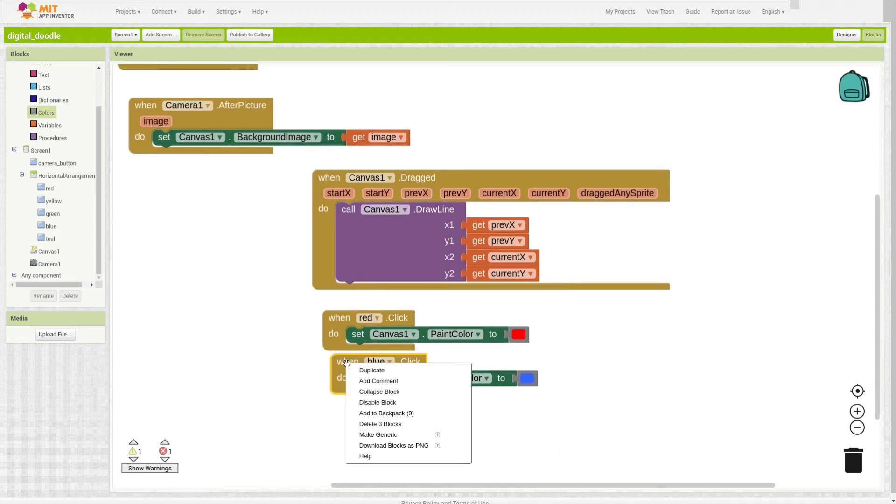
{"action": "left_click", "coordinate": [367, 369]}
{"action": "left_click_drag", "start_coordinate": [362, 394], "coordinate": [158, 288]}
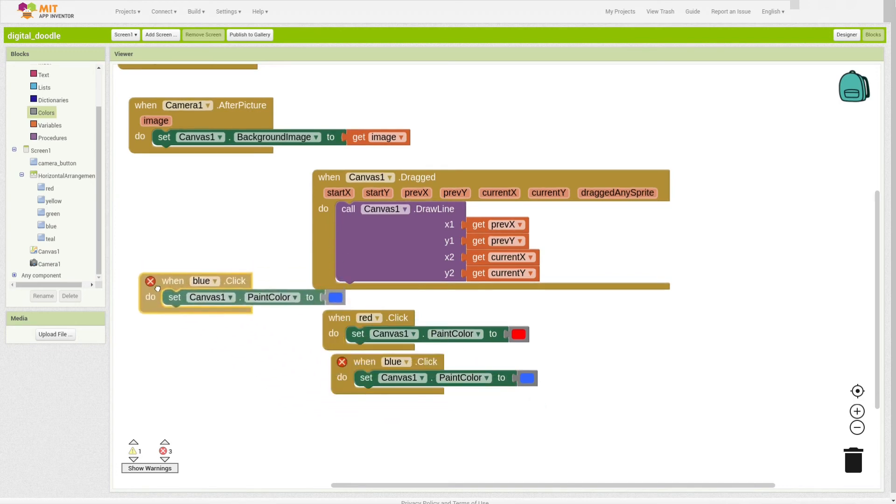
{"action": "left_click", "coordinate": [204, 281]}
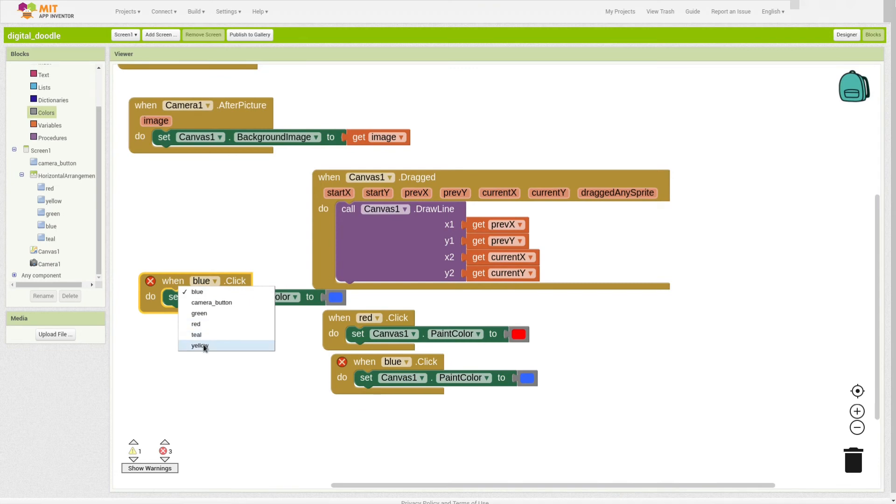
{"action": "left_click", "coordinate": [203, 345]}
{"action": "left_click", "coordinate": [336, 297]}
{"action": "left_click", "coordinate": [333, 327]}
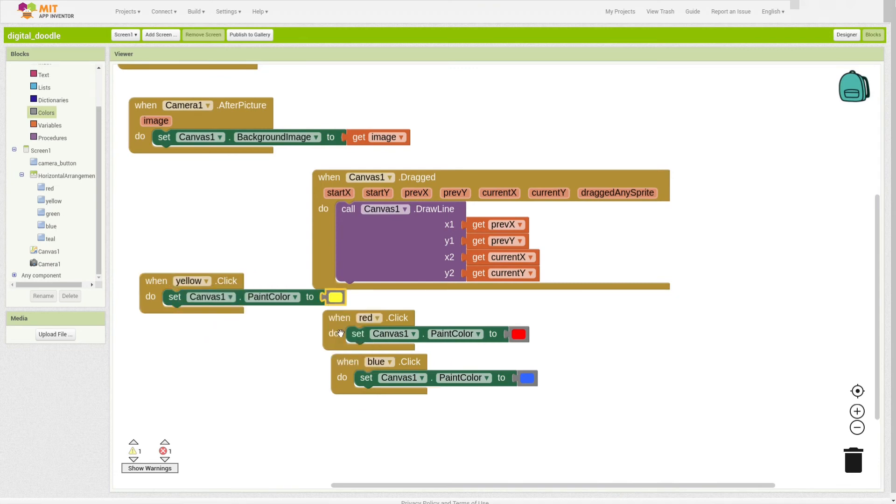
Duplicate the blue.Click handler as a green.Click handler below it that sets Canvas1.PaintColor to green.
{"action": "right_click", "coordinate": [349, 375]}
{"action": "left_click", "coordinate": [363, 380]}
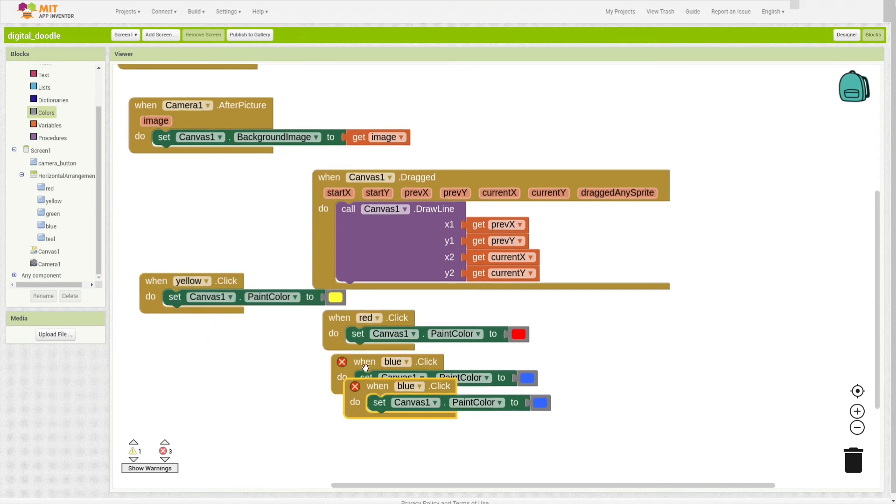
{"action": "left_click_drag", "start_coordinate": [351, 398], "coordinate": [365, 430]}
{"action": "left_click", "coordinate": [400, 410]}
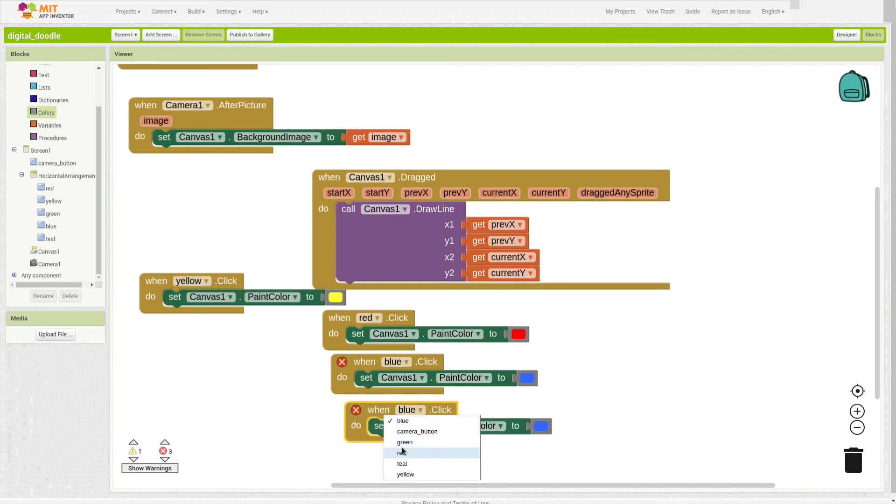
{"action": "left_click", "coordinate": [405, 442]}
{"action": "left_click", "coordinate": [541, 425]}
{"action": "left_click", "coordinate": [565, 469]}
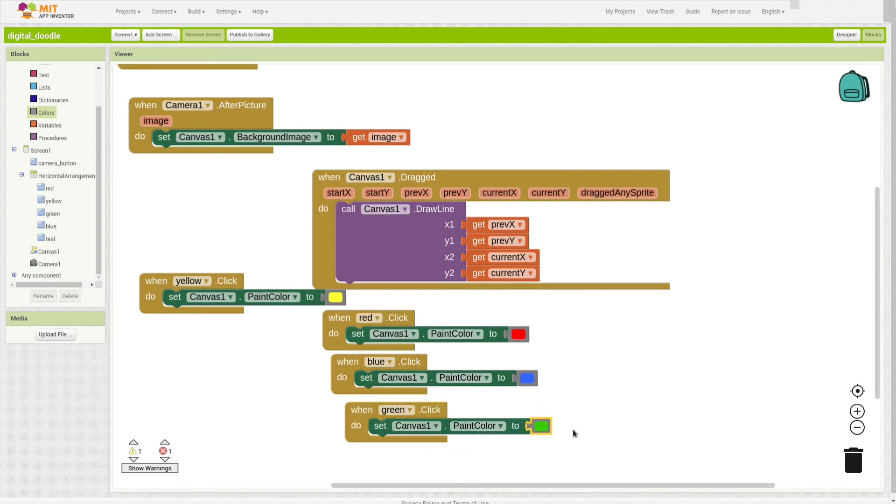
Duplicate the red.Click handler into the free space beside it and change its component to teal.
{"action": "left_click", "coordinate": [404, 318]}
{"action": "right_click", "coordinate": [404, 318]}
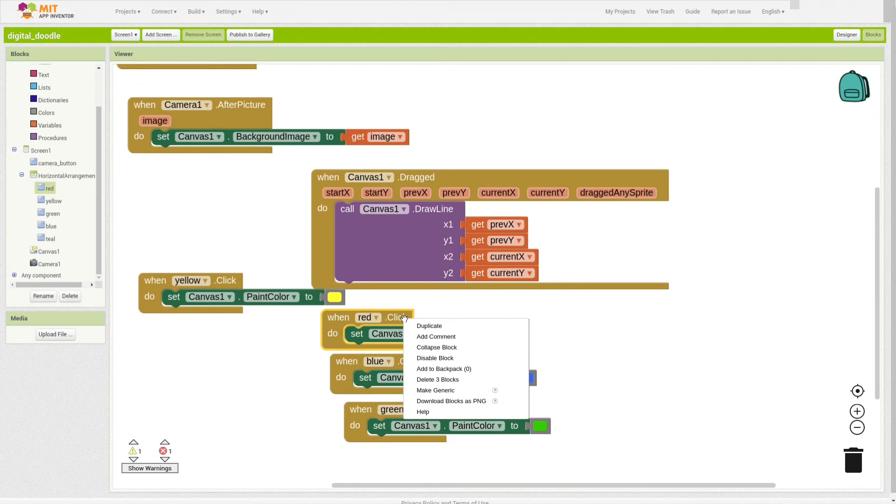
{"action": "left_click", "coordinate": [429, 325]}
{"action": "left_click_drag", "start_coordinate": [413, 339], "coordinate": [703, 329]}
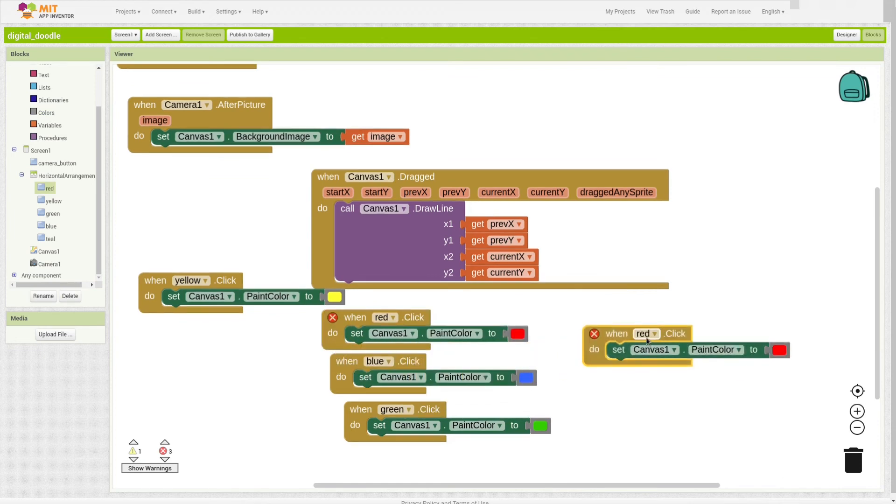
{"action": "left_click", "coordinate": [631, 333]}
{"action": "left_click", "coordinate": [633, 386]}
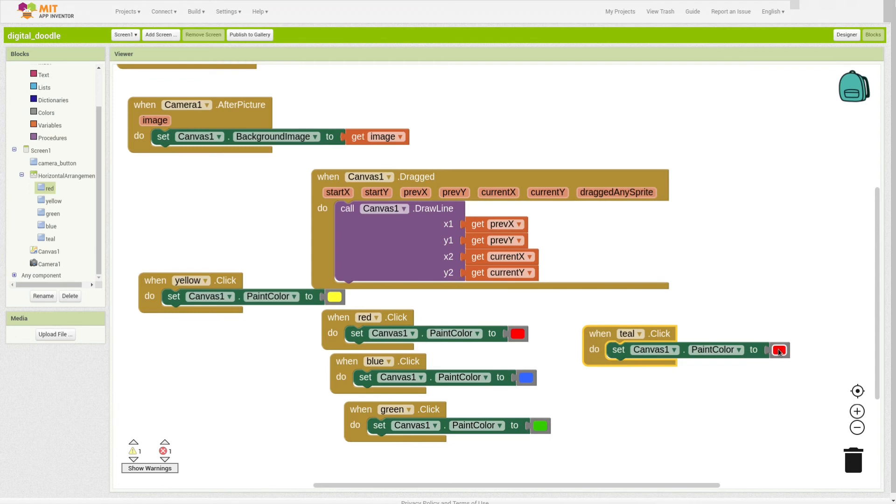
Delete the red color block from the set Canvas1.PaintColor block in the teal.Click handler.
{"action": "left_click", "coordinate": [778, 350]}
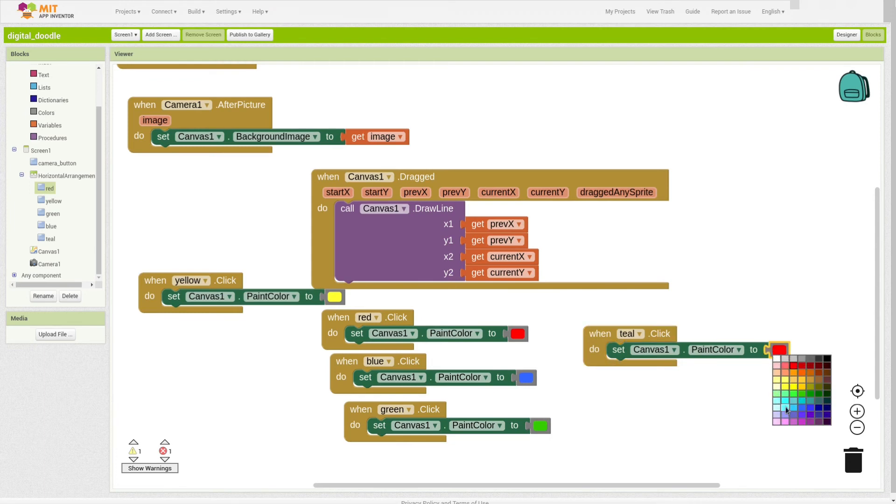
{"action": "left_click", "coordinate": [705, 379]}
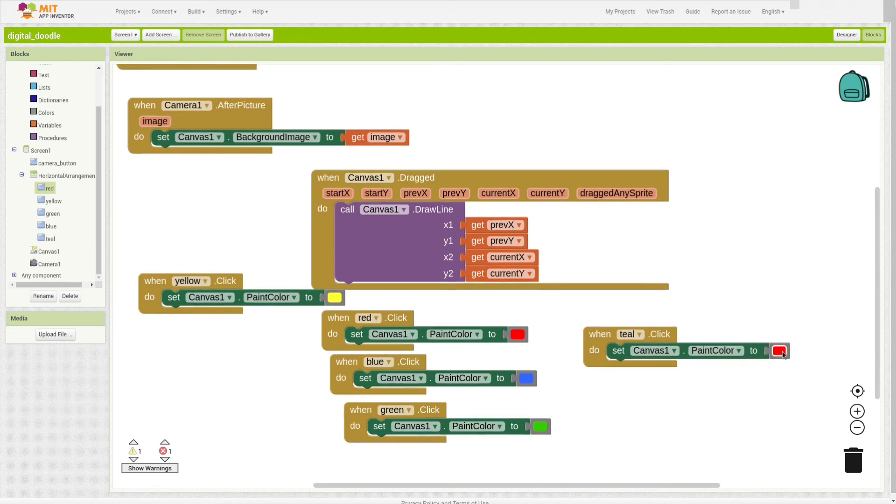
{"action": "left_click_drag", "start_coordinate": [780, 351], "coordinate": [852, 459]}
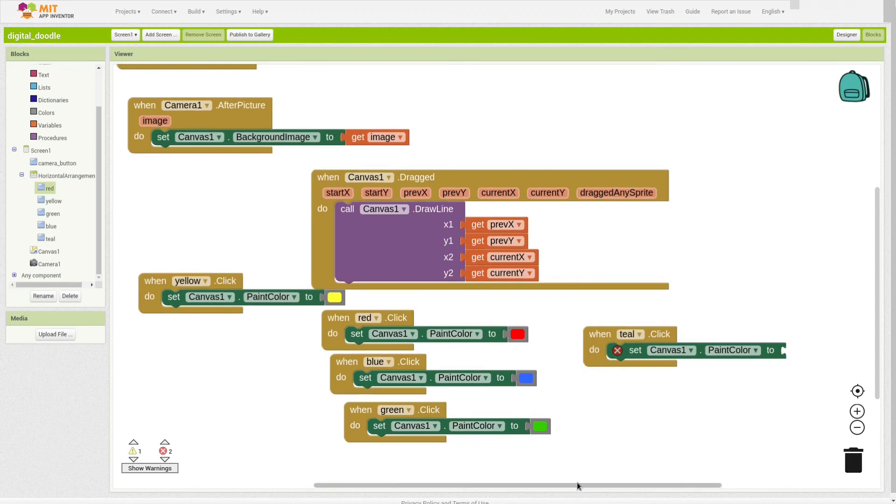
Attach a make color block with its three-number list to the set Canvas1.PaintColor block in teal.Click, and reposition the handler.
{"action": "left_click_drag", "start_coordinate": [656, 489], "coordinate": [723, 488]}
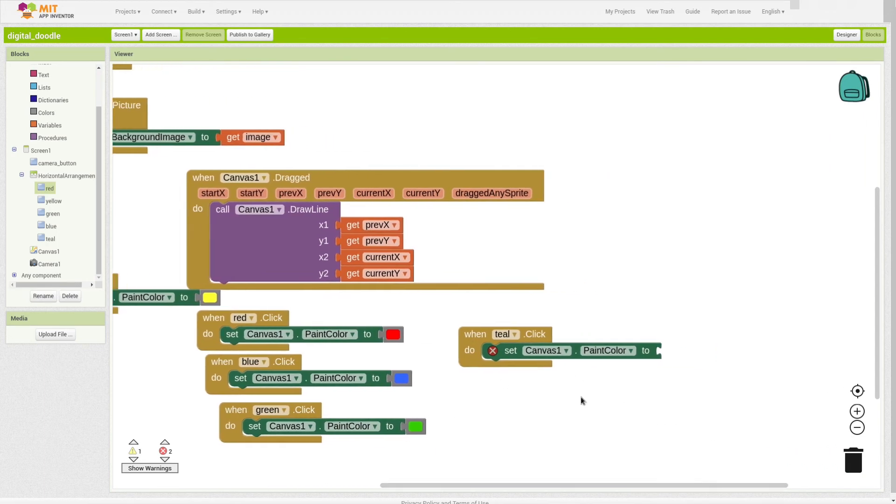
{"action": "left_click", "coordinate": [47, 112]}
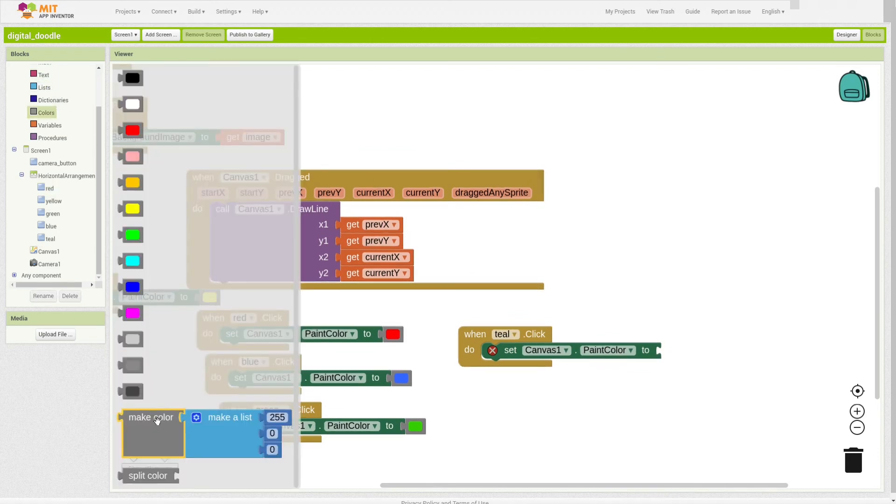
{"action": "mouse_move", "coordinate": [157, 420]}
{"action": "left_mouse_down"}
{"action": "mouse_move", "coordinate": [640, 375]}
{"action": "mouse_move", "coordinate": [705, 358]}
{"action": "mouse_move", "coordinate": [678, 355]}
{"action": "left_mouse_up"}
{"action": "left_click_drag", "start_coordinate": [485, 366], "coordinate": [464, 356]}
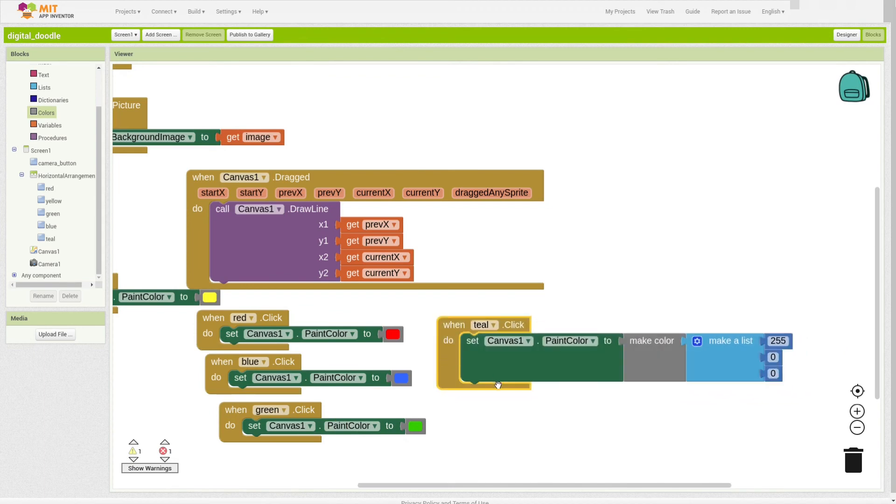
{"action": "left_click", "coordinate": [484, 403]}
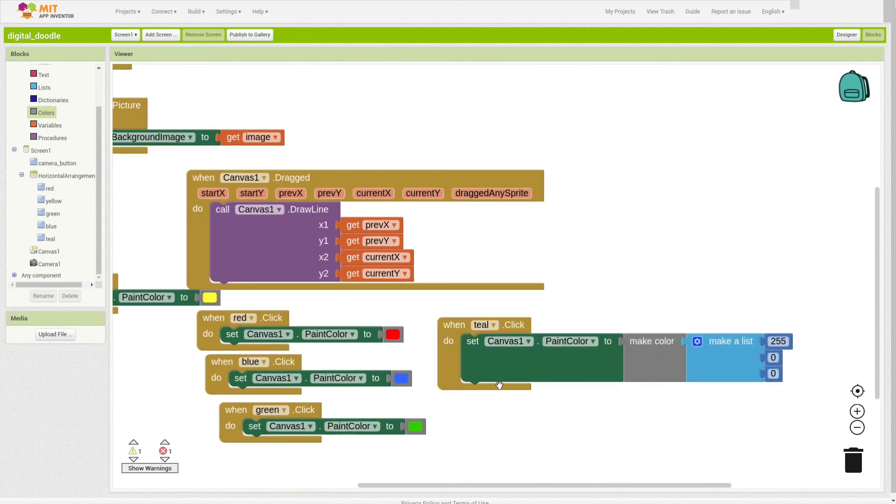
Switch to Google's color picker and choose a teal shade with RGB values 0, 228, 245.
{"action": "left_click", "coordinate": [200, 2]}
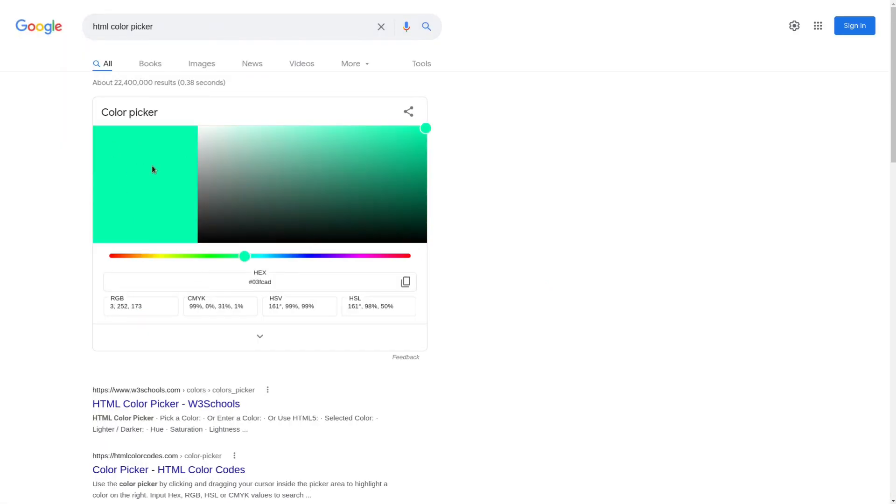
{"action": "left_click_drag", "start_coordinate": [245, 257], "coordinate": [264, 256]}
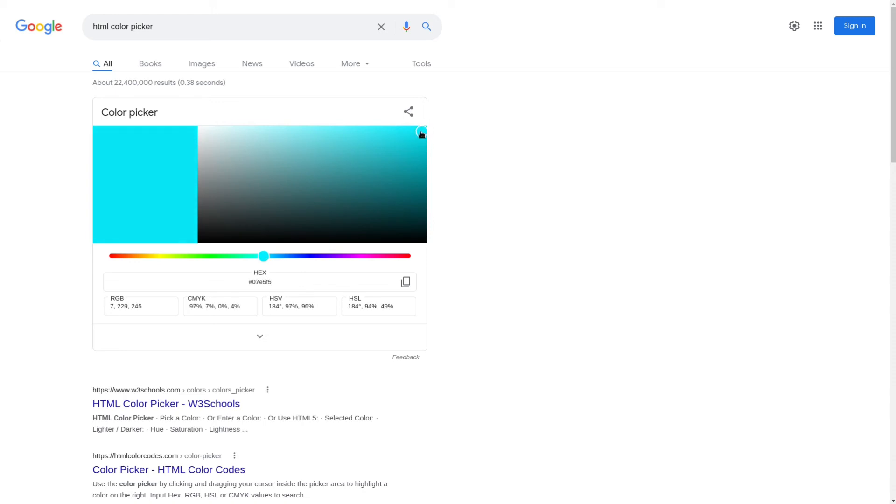
{"action": "mouse_move", "coordinate": [413, 141]}
{"action": "left_mouse_down"}
{"action": "mouse_move", "coordinate": [327, 176]}
{"action": "mouse_move", "coordinate": [336, 160]}
{"action": "mouse_move", "coordinate": [426, 130]}
{"action": "left_mouse_up"}
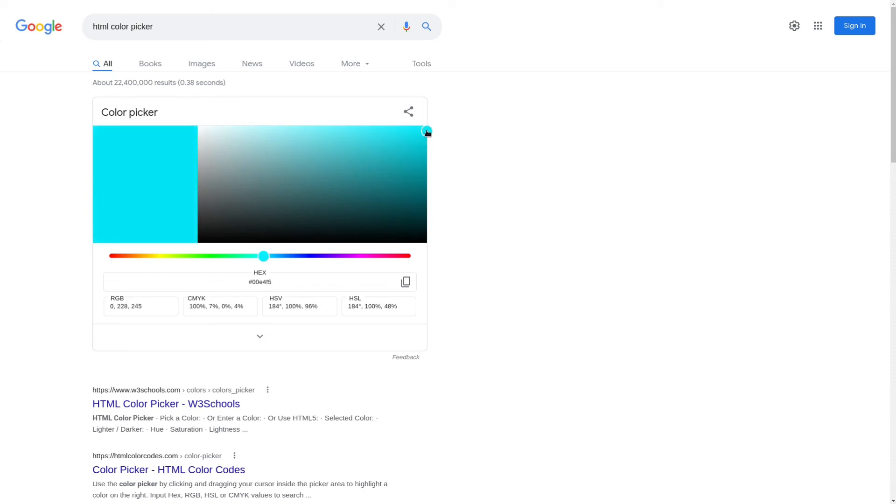
{"action": "left_click_drag", "start_coordinate": [263, 256], "coordinate": [252, 256]}
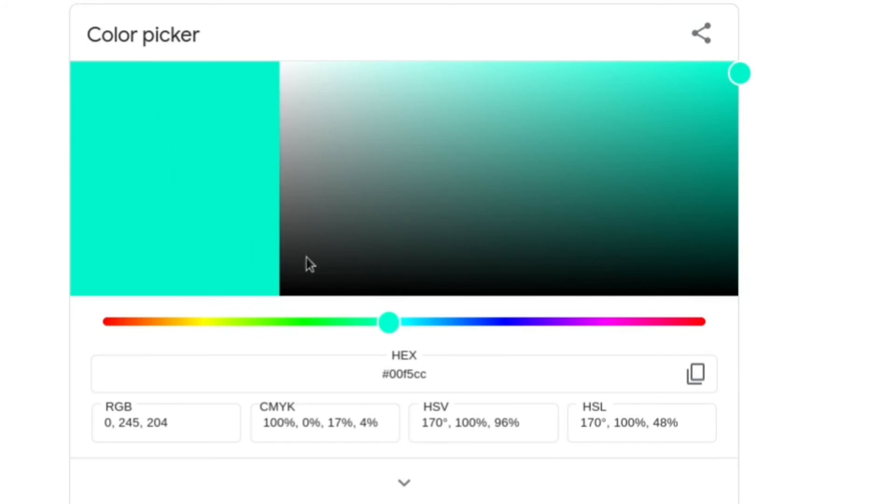
{"action": "left_click_drag", "start_coordinate": [397, 326], "coordinate": [415, 327]}
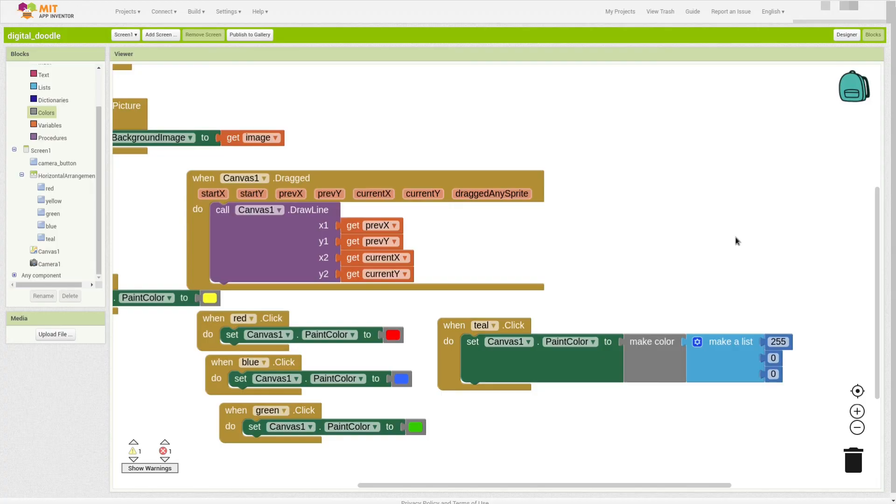
In MIT App Inventor, set the list values of the make color block in teal.Click to 0, 228 and 245.
{"action": "left_click", "coordinate": [776, 342]}
{"action": "type", "text": "0"}
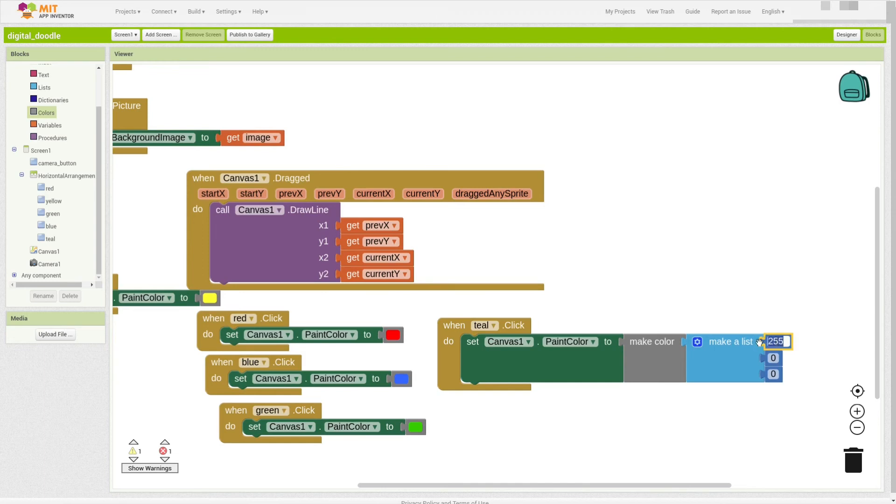
{"action": "left_click", "coordinate": [770, 357]}
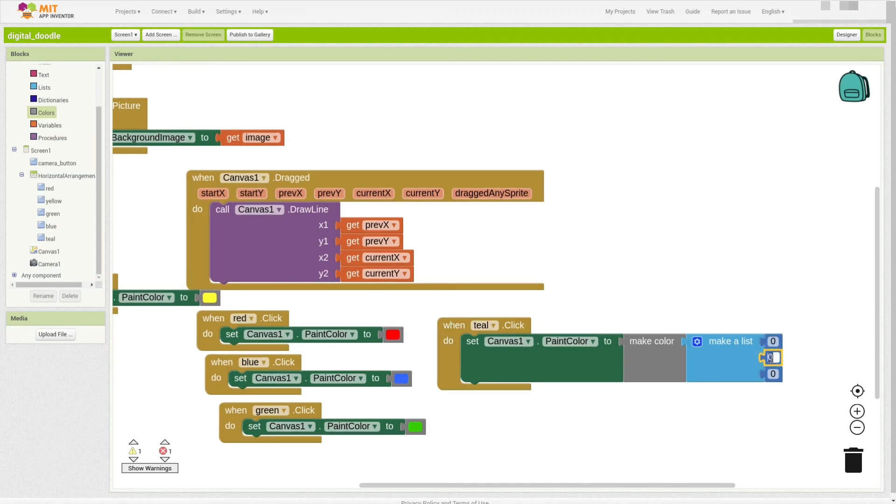
{"action": "type", "text": "228"}
{"action": "key", "text": "Tab"}
{"action": "type", "text": "24"}
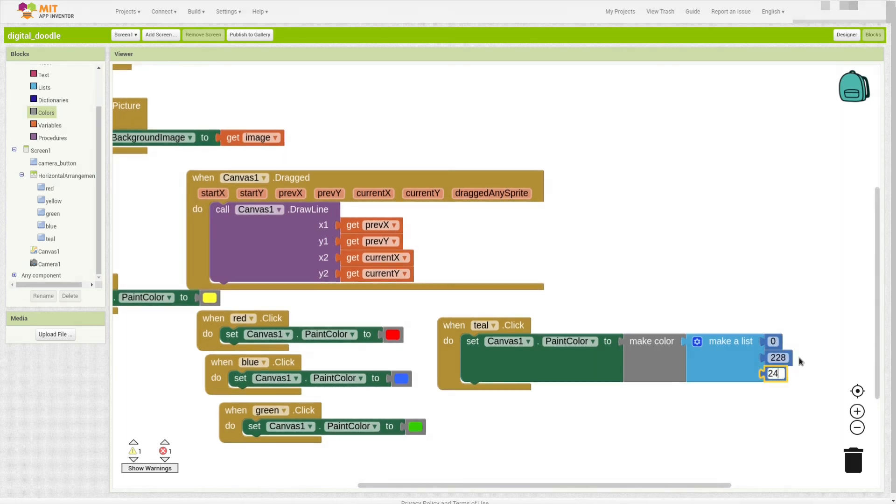
{"action": "type", "text": "5"}
Add a set teal.TextColor block below the set Canvas1.PaintColor block in the teal.Click handler.
{"action": "left_click", "coordinate": [46, 238]}
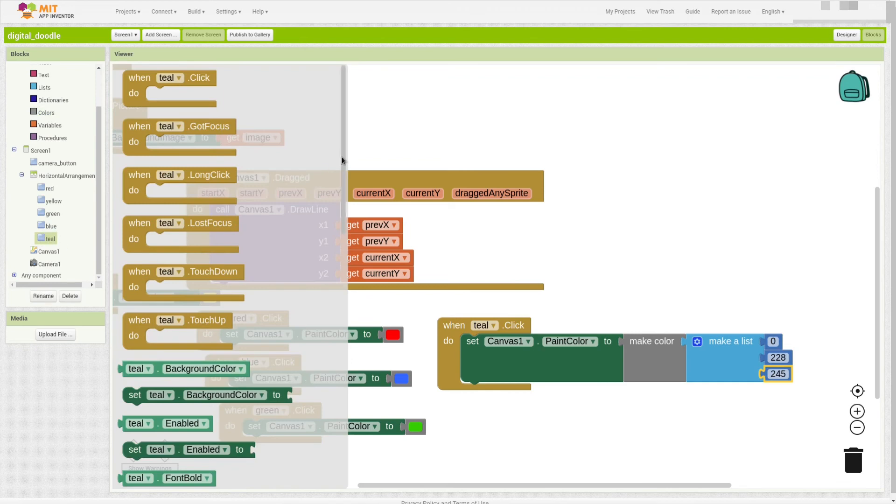
{"action": "left_click_drag", "start_coordinate": [342, 161], "coordinate": [314, 438]}
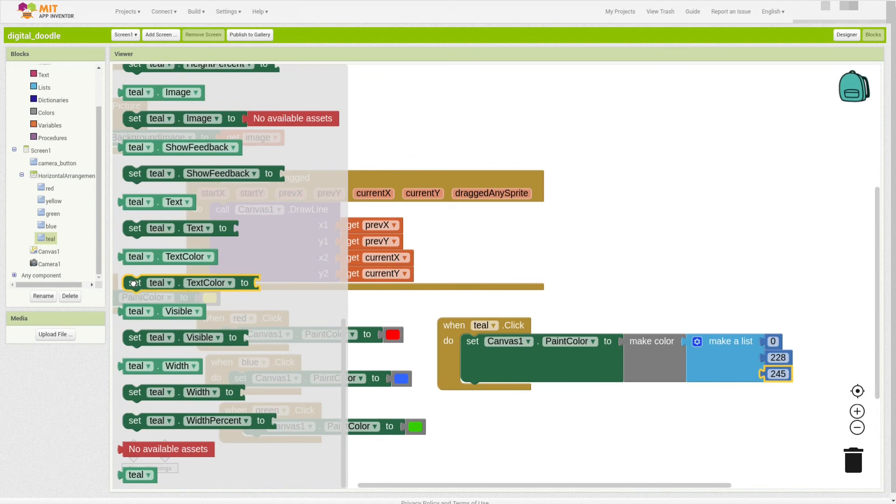
{"action": "mouse_move", "coordinate": [133, 283]}
{"action": "left_mouse_down"}
{"action": "mouse_move", "coordinate": [406, 372]}
{"action": "mouse_move", "coordinate": [474, 410]}
{"action": "mouse_move", "coordinate": [471, 392]}
{"action": "left_mouse_up"}
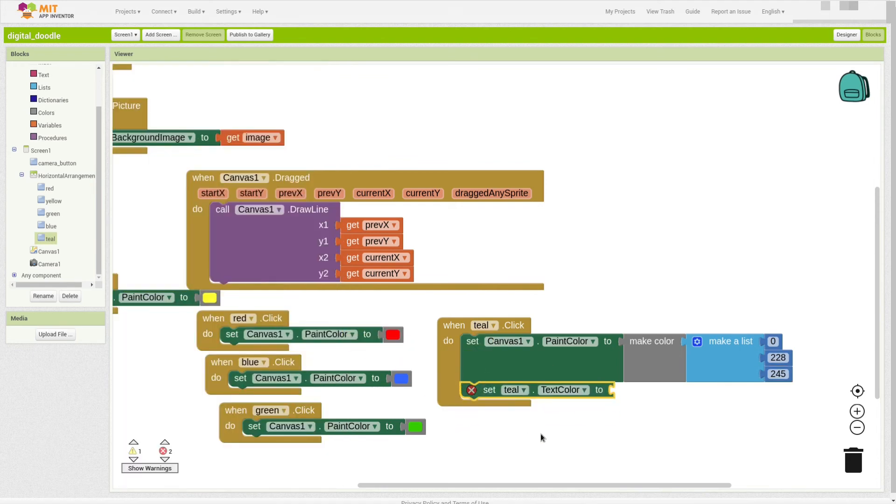
Duplicate the 0, 228, 245 make color block and attach the copy to the set teal.TextColor block.
{"action": "right_click", "coordinate": [657, 362]}
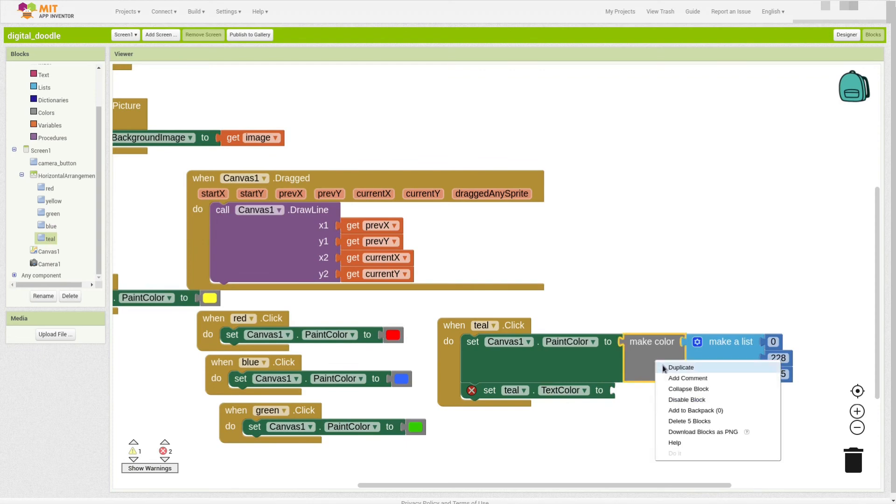
{"action": "left_click", "coordinate": [663, 368]}
{"action": "left_click_drag", "start_coordinate": [663, 366], "coordinate": [581, 430]}
{"action": "left_click", "coordinate": [590, 447]}
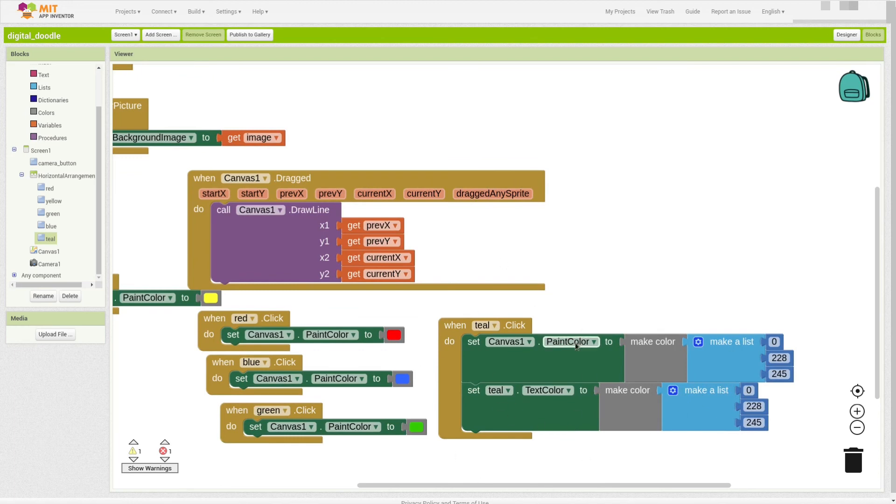
{"action": "left_click", "coordinate": [520, 402]}
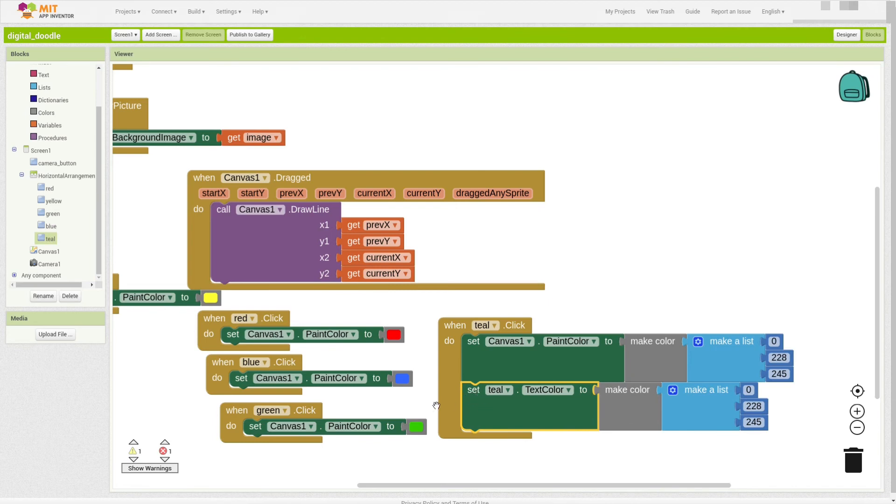
Add a when Screen1.Initialize event and move the set teal.TextColor block with its color from teal.Click into it.
{"action": "left_click", "coordinate": [37, 151]}
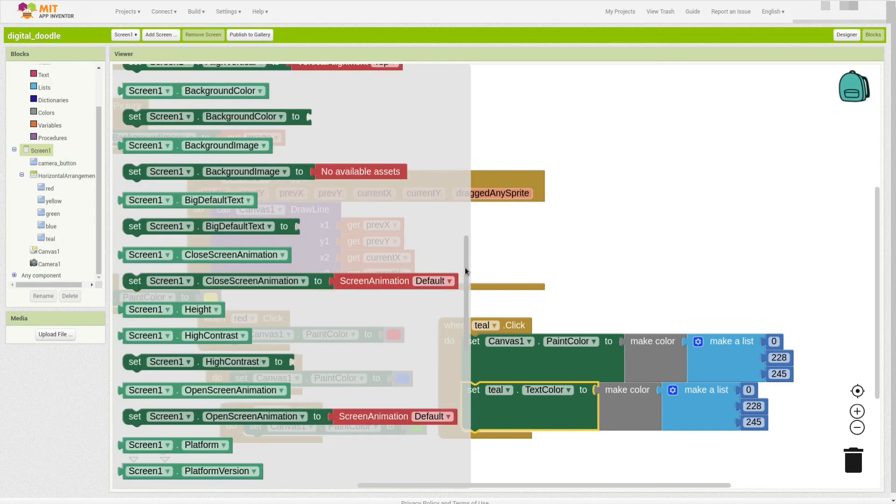
{"action": "left_click_drag", "start_coordinate": [465, 271], "coordinate": [467, 11]}
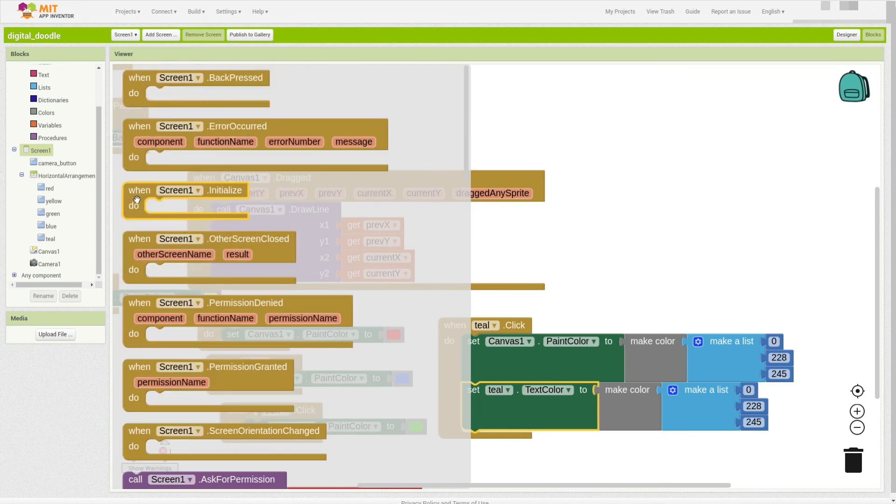
{"action": "left_click_drag", "start_coordinate": [136, 199], "coordinate": [625, 156]}
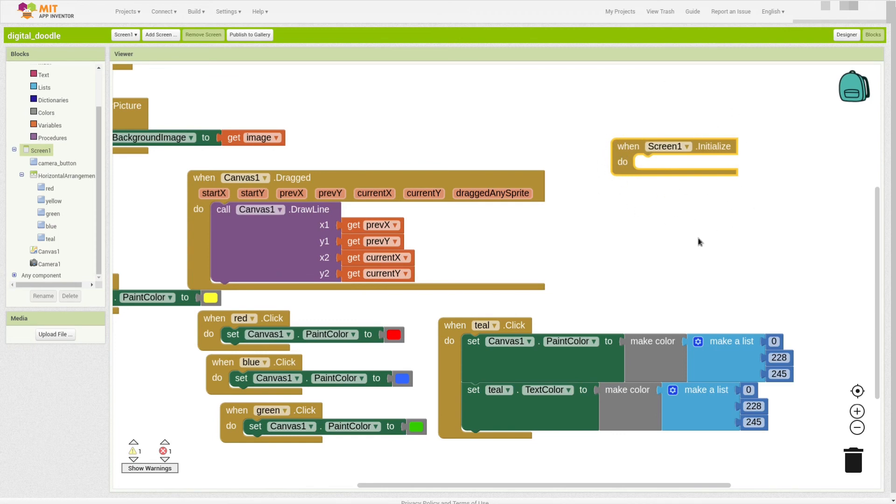
{"action": "left_click_drag", "start_coordinate": [517, 414], "coordinate": [689, 183]}
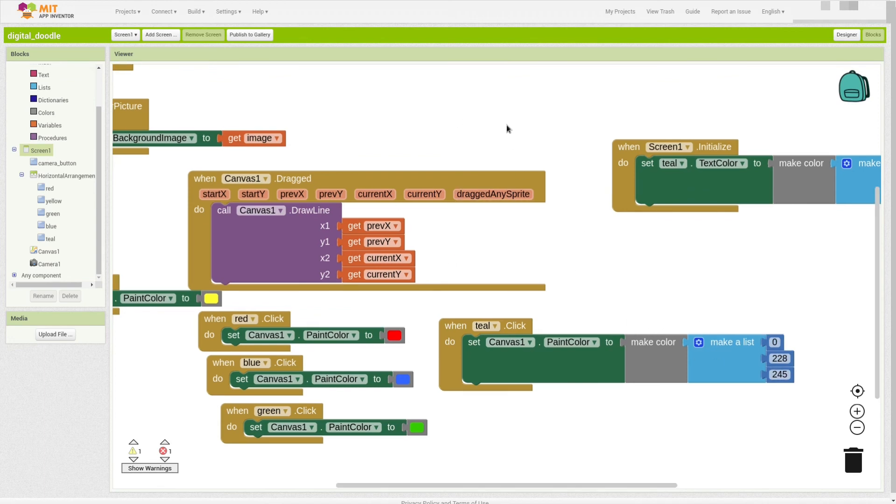
Clean up the blocks in the workspace so they are arranged in a tidy column.
{"action": "right_click", "coordinate": [459, 118]}
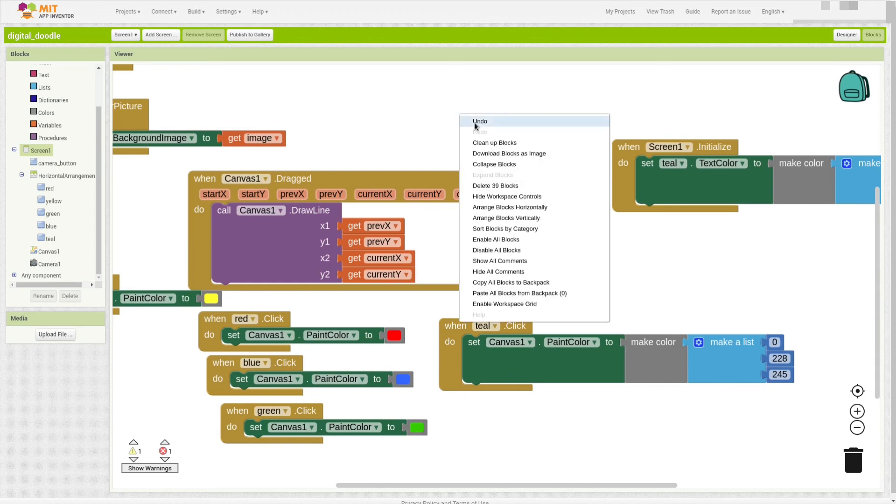
{"action": "left_click", "coordinate": [489, 144]}
{"action": "scroll", "coordinate": [536, 224], "scroll_direction": "down", "scroll_amount": 10}
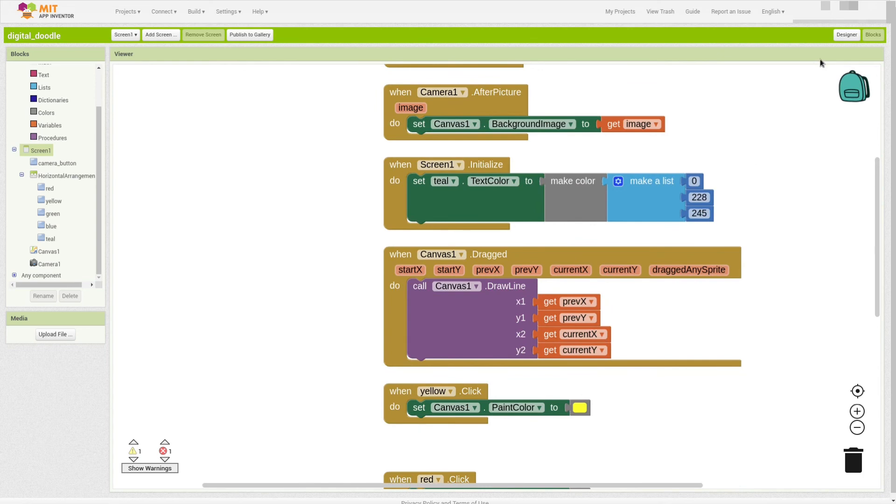
In the Designer, add a HorizontalArrangement above the color buttons with background color None, and move camera_button into it.
{"action": "left_click", "coordinate": [845, 36]}
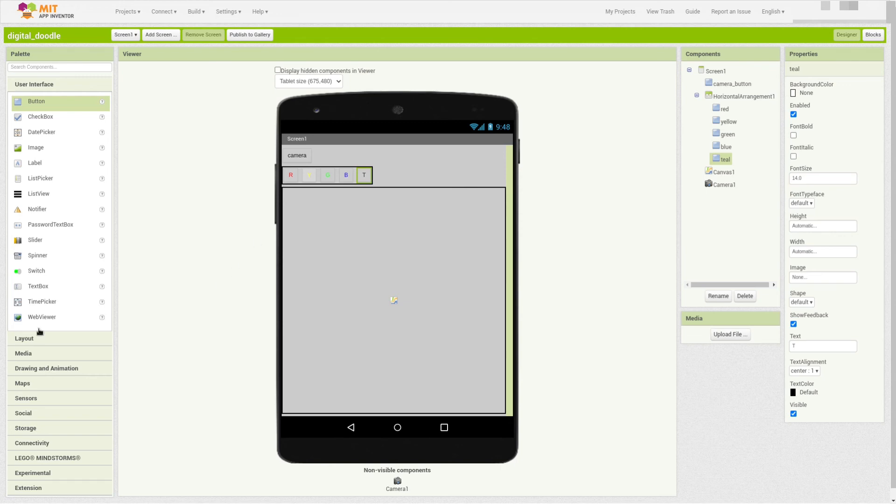
{"action": "left_click", "coordinate": [14, 344]}
{"action": "left_click_drag", "start_coordinate": [21, 119], "coordinate": [381, 162]}
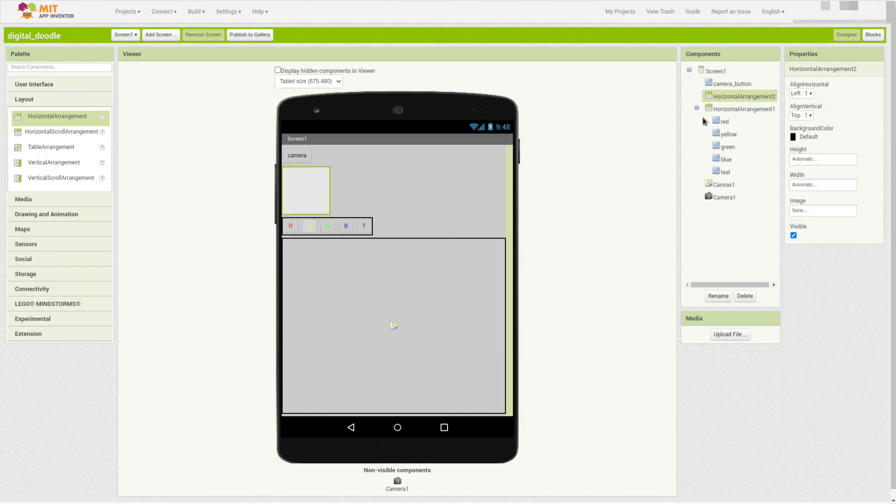
{"action": "left_click", "coordinate": [793, 137]}
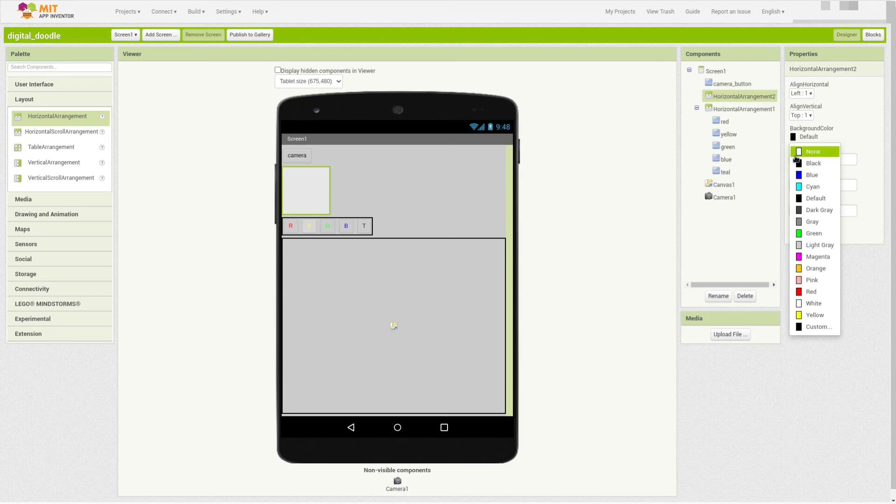
{"action": "left_click", "coordinate": [795, 154]}
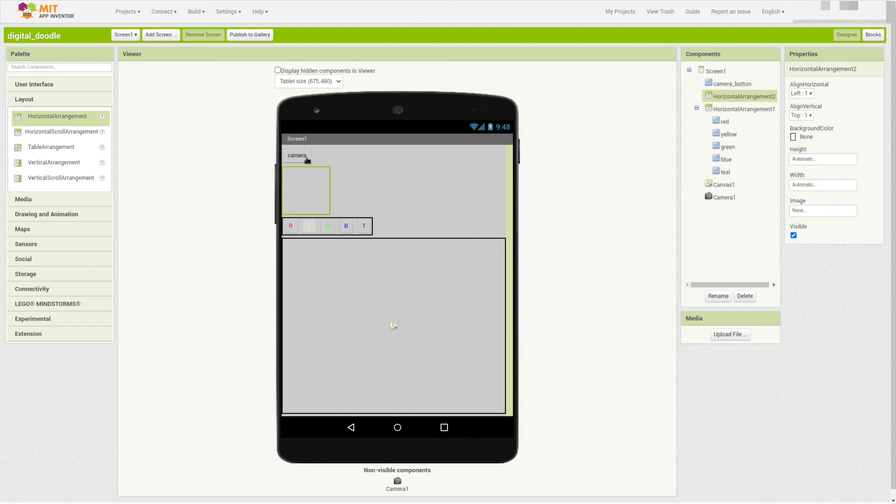
{"action": "left_click_drag", "start_coordinate": [306, 157], "coordinate": [308, 183]}
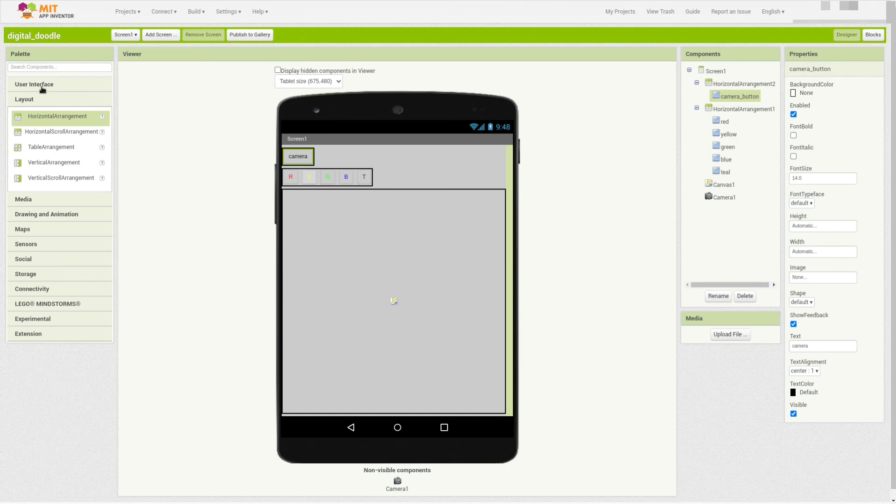
Add a Slider beside the camera button inside the upper horizontal arrangement.
{"action": "left_click", "coordinate": [43, 87]}
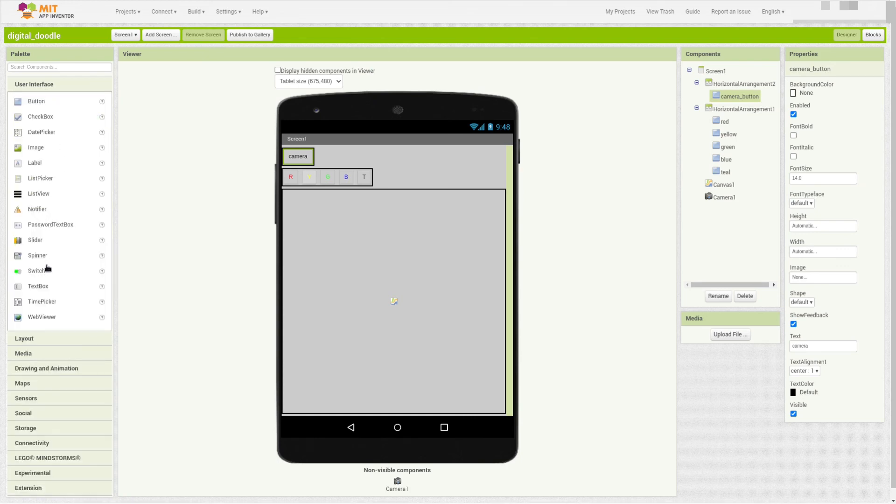
{"action": "left_click", "coordinate": [32, 242]}
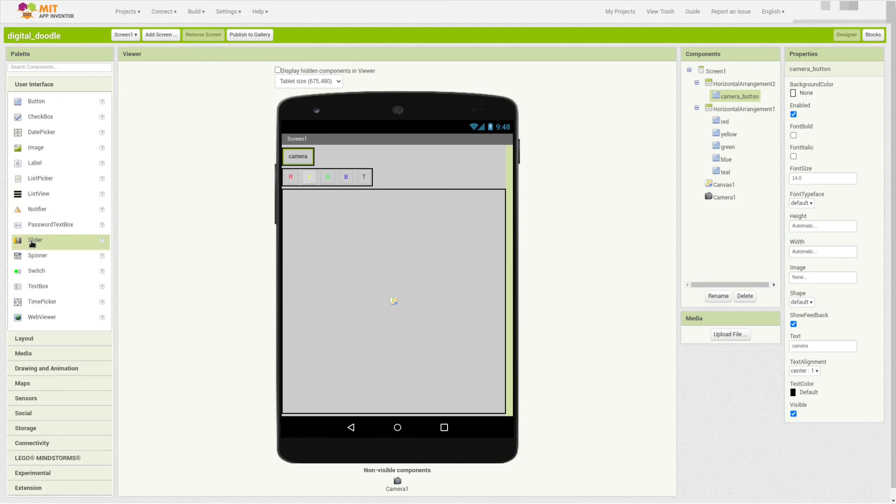
{"action": "left_click_drag", "start_coordinate": [31, 242], "coordinate": [310, 160]}
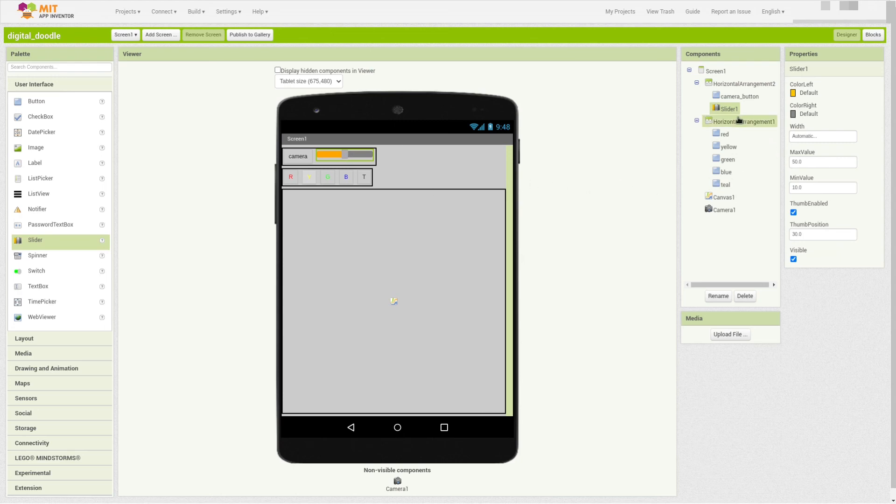
Set the width of both Slider1 and its parent HorizontalArrangement2 to Fill parent.
{"action": "left_click", "coordinate": [808, 138]}
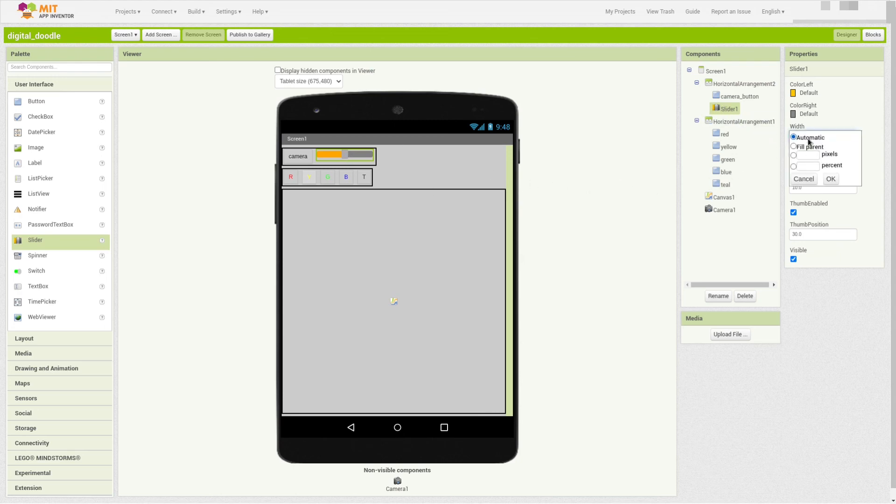
{"action": "left_click", "coordinate": [804, 147]}
{"action": "left_click", "coordinate": [829, 179]}
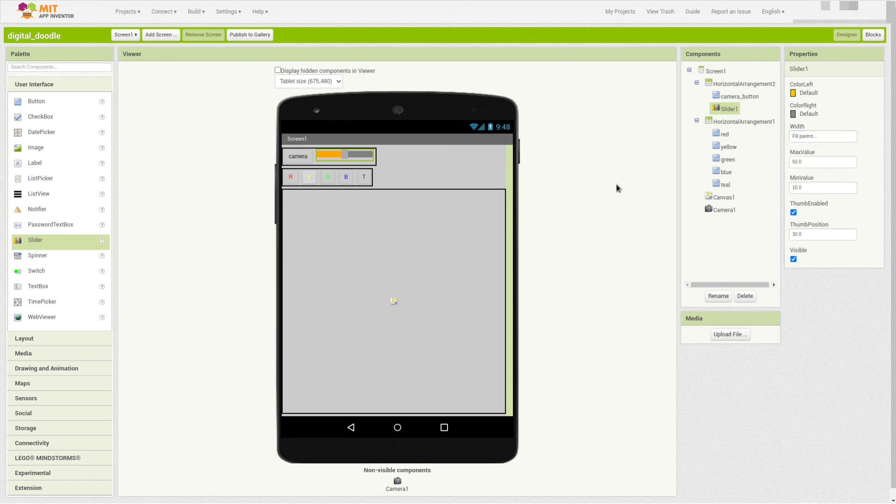
{"action": "left_click", "coordinate": [746, 86]}
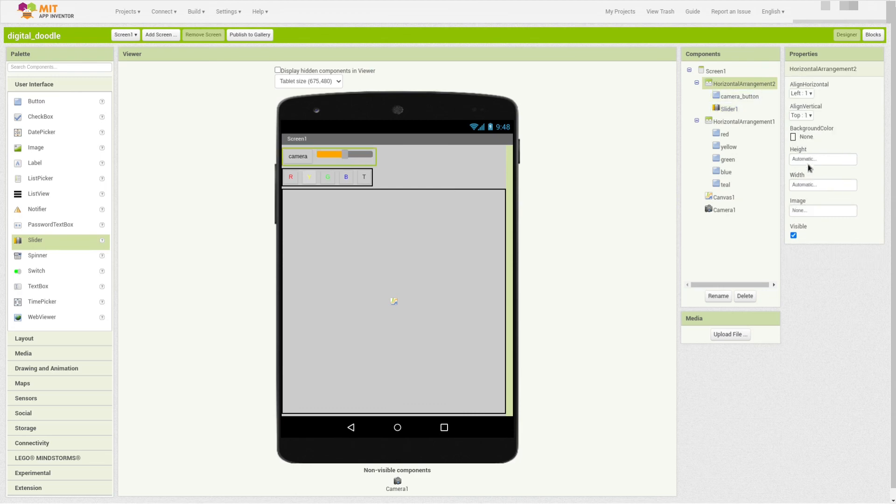
{"action": "left_click", "coordinate": [804, 187]}
{"action": "left_click", "coordinate": [801, 196]}
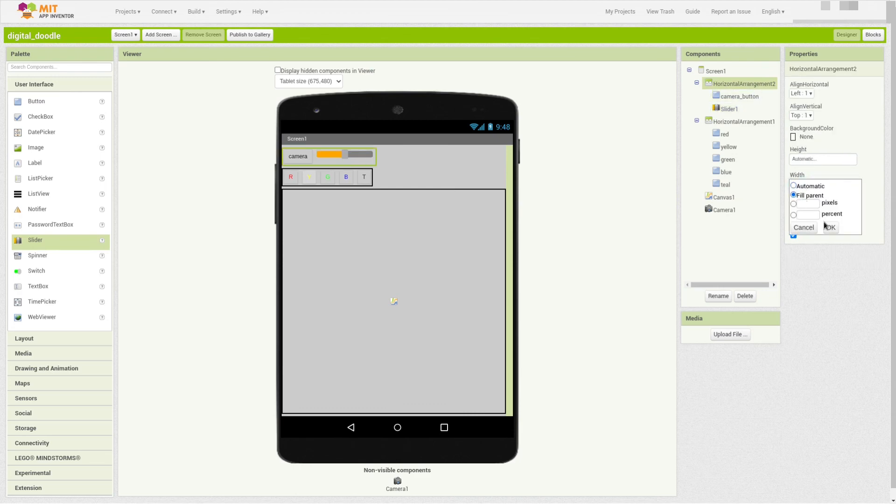
{"action": "left_click", "coordinate": [830, 227]}
Set Slider1's MaxValue to 40 and its ThumbPosition to 10.
{"action": "left_click", "coordinate": [735, 111]}
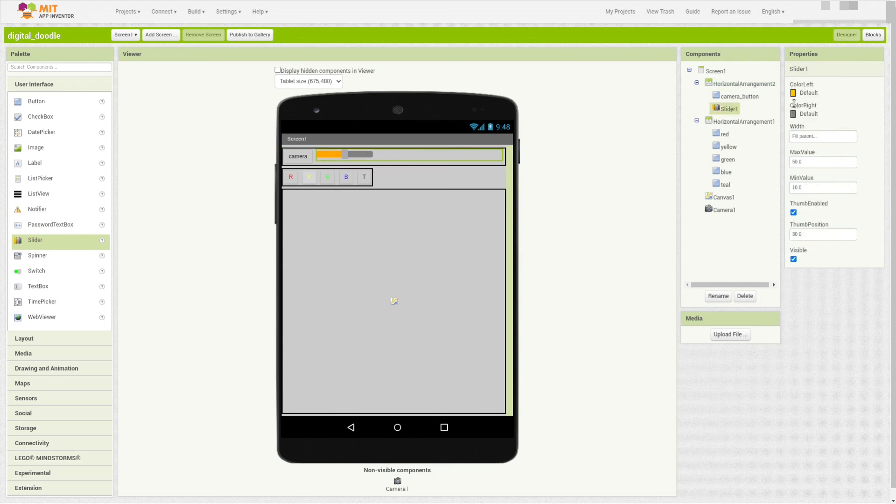
{"action": "left_click", "coordinate": [801, 162]}
{"action": "left_click", "coordinate": [808, 233]}
{"action": "left_click_drag", "start_coordinate": [815, 162], "coordinate": [777, 163]}
{"action": "type", "text": "40"}
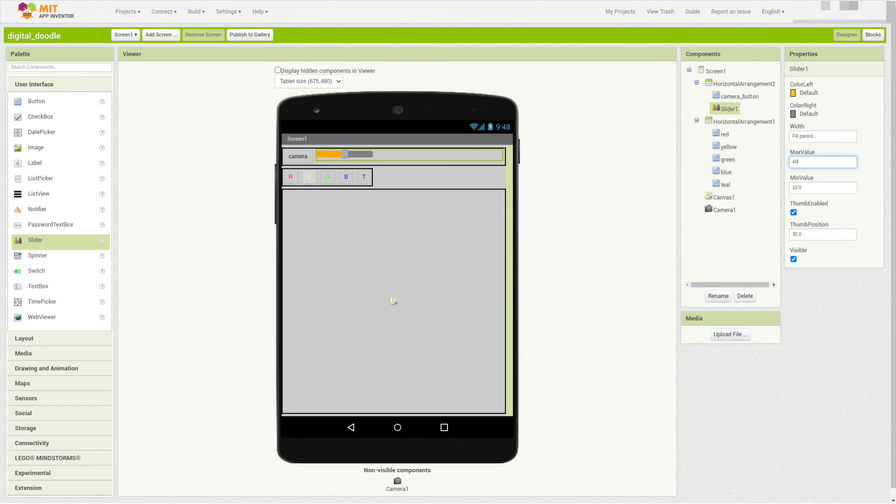
{"action": "left_click_drag", "start_coordinate": [802, 234], "coordinate": [787, 239]}
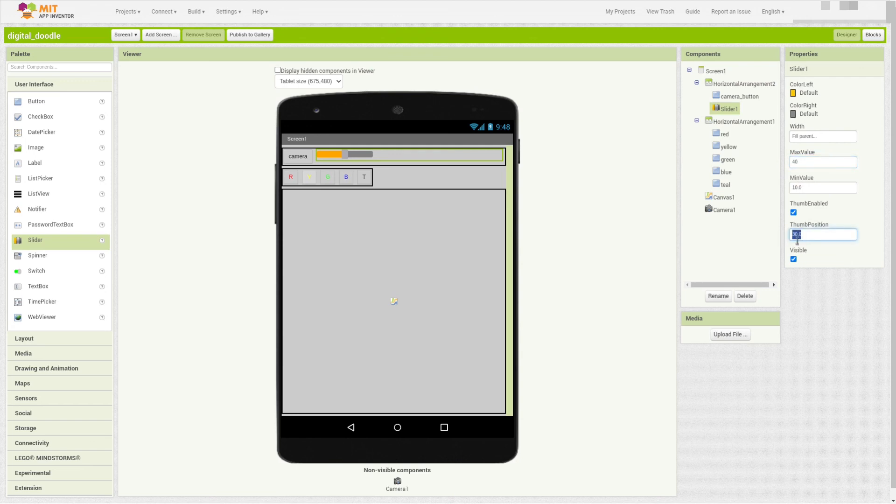
{"action": "type", "text": "10"}
{"action": "left_click_drag", "start_coordinate": [838, 266], "coordinate": [831, 268]}
{"action": "left_click", "coordinate": [605, 274]}
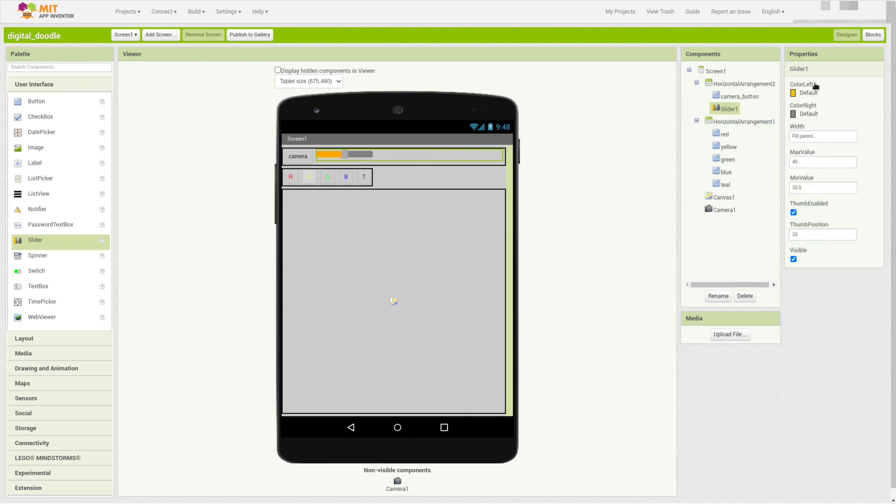
In the Blocks editor, add a when Slider1.PositionChanged event to an empty area of the workspace.
{"action": "left_click", "coordinate": [872, 34]}
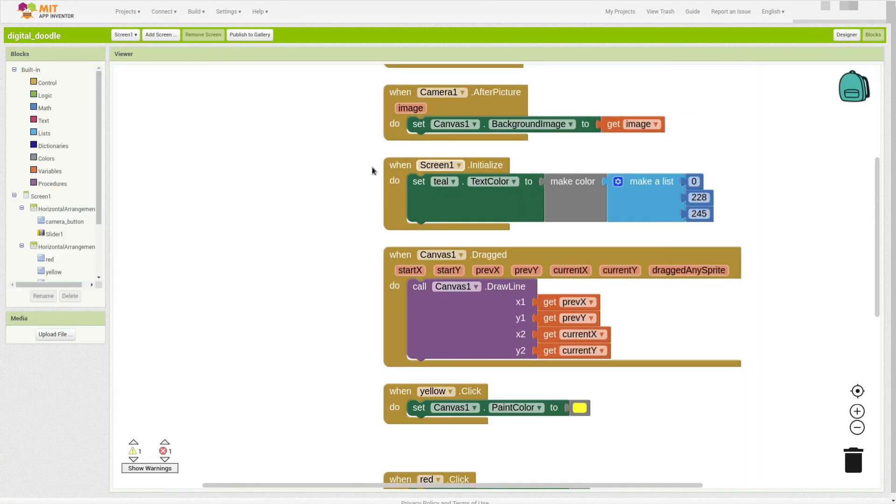
{"action": "left_click", "coordinate": [54, 234]}
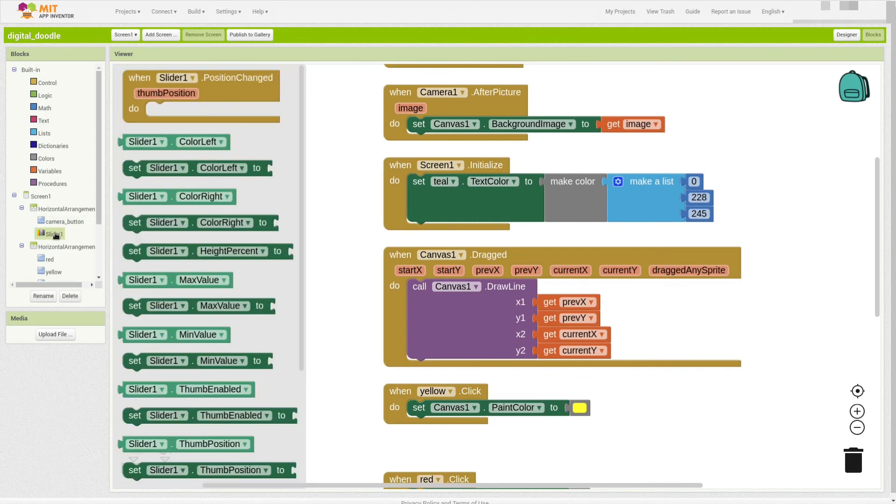
{"action": "left_click", "coordinate": [219, 77]}
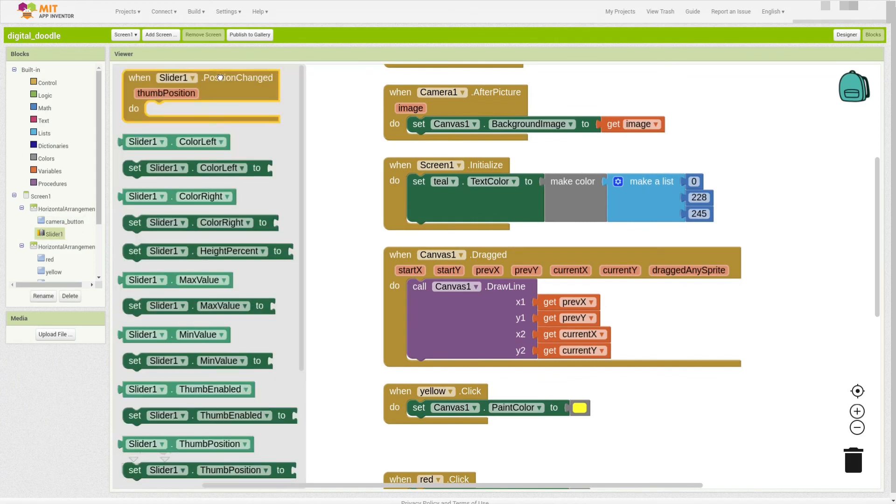
{"action": "left_click_drag", "start_coordinate": [219, 78], "coordinate": [227, 98]}
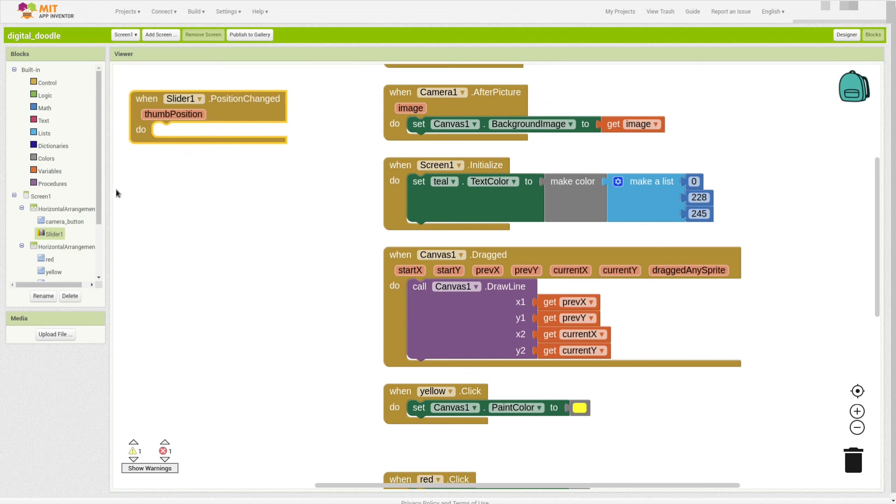
Put a set Canvas1.LineWidth block in the Slider1.PositionChanged handler and attach get thumbPosition as its value.
{"action": "left_click_drag", "start_coordinate": [97, 182], "coordinate": [92, 239]}
{"action": "left_click", "coordinate": [49, 251]}
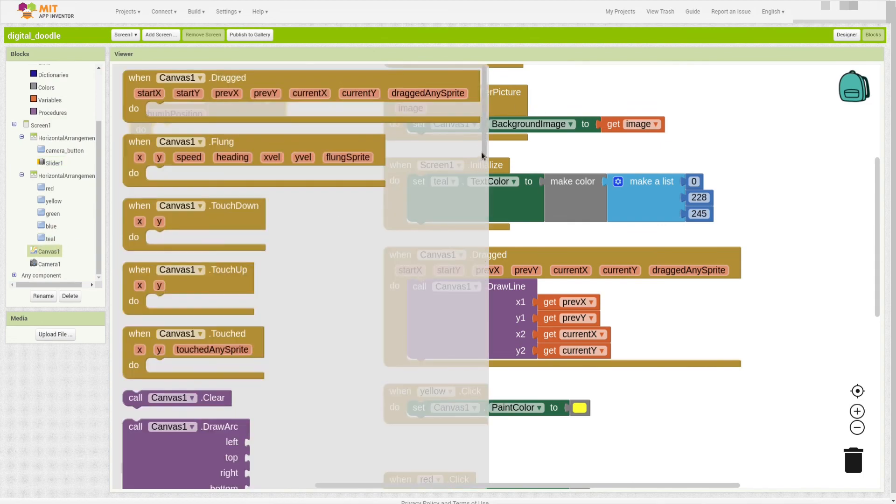
{"action": "left_click_drag", "start_coordinate": [483, 148], "coordinate": [465, 409]}
{"action": "scroll", "coordinate": [473, 347], "scroll_direction": "down", "scroll_amount": 8}
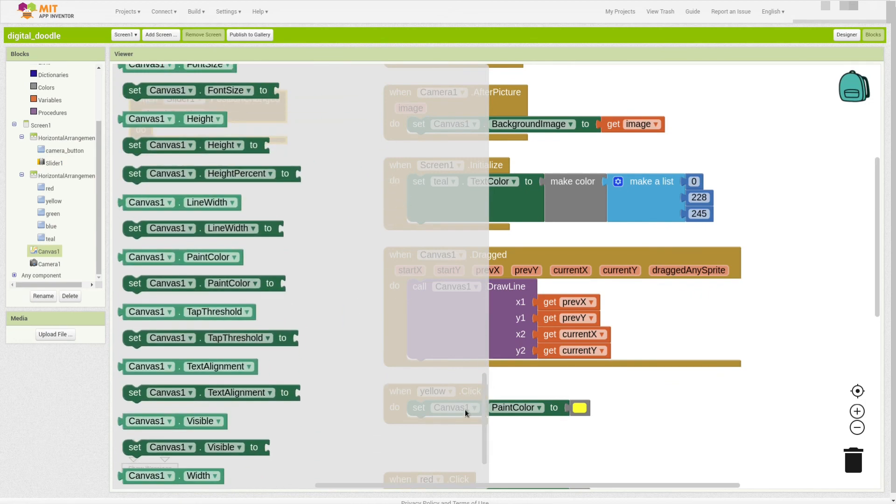
{"action": "left_click", "coordinate": [193, 233]}
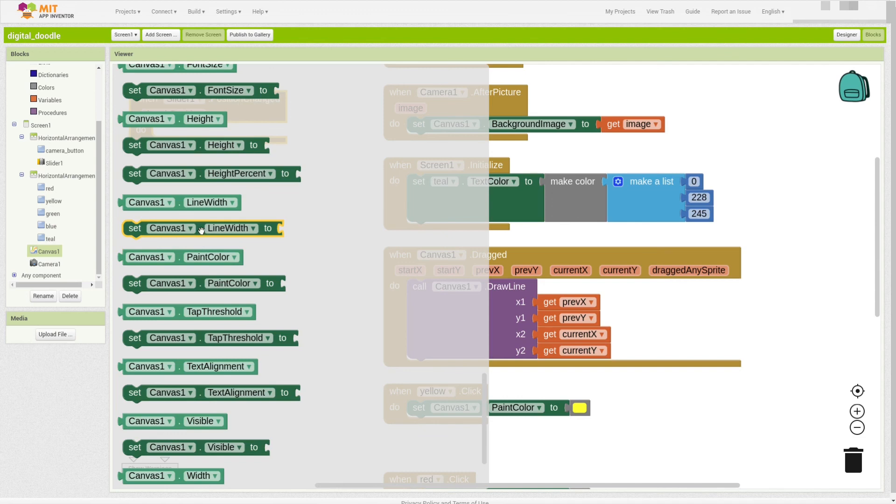
{"action": "left_click_drag", "start_coordinate": [201, 240], "coordinate": [219, 129]}
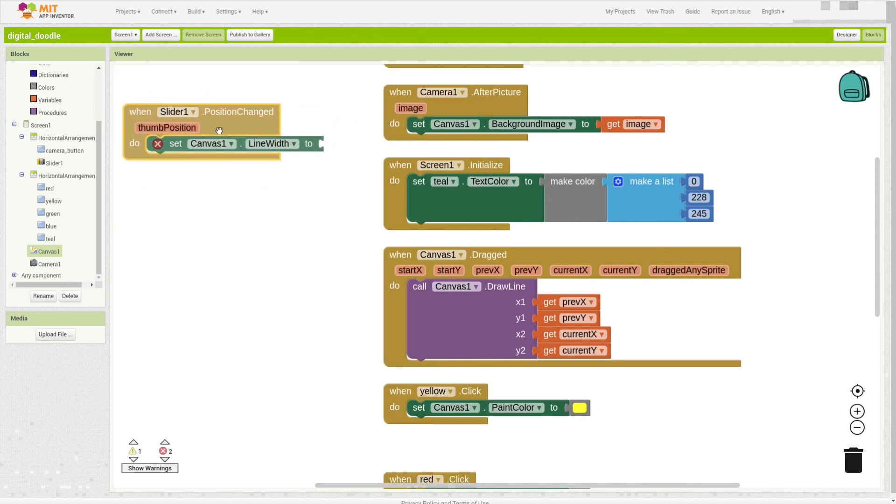
{"action": "mouse_move", "coordinate": [168, 130]}
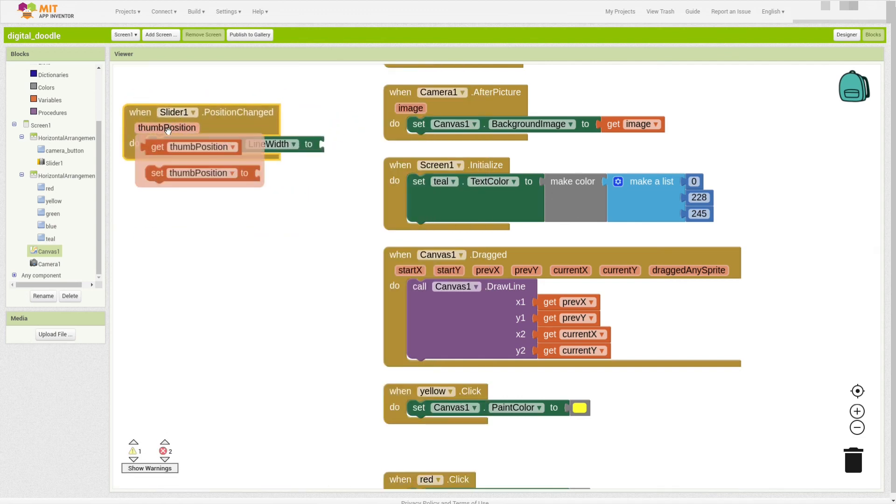
{"action": "left_click_drag", "start_coordinate": [168, 146], "coordinate": [332, 147]}
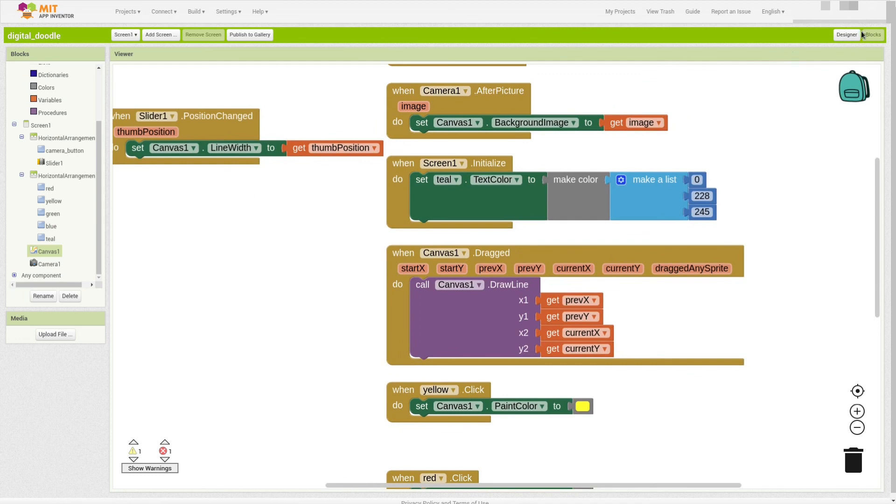
In the Designer, add an AccelerometerSensor to the screen as a non-visible component.
{"action": "left_click", "coordinate": [847, 35]}
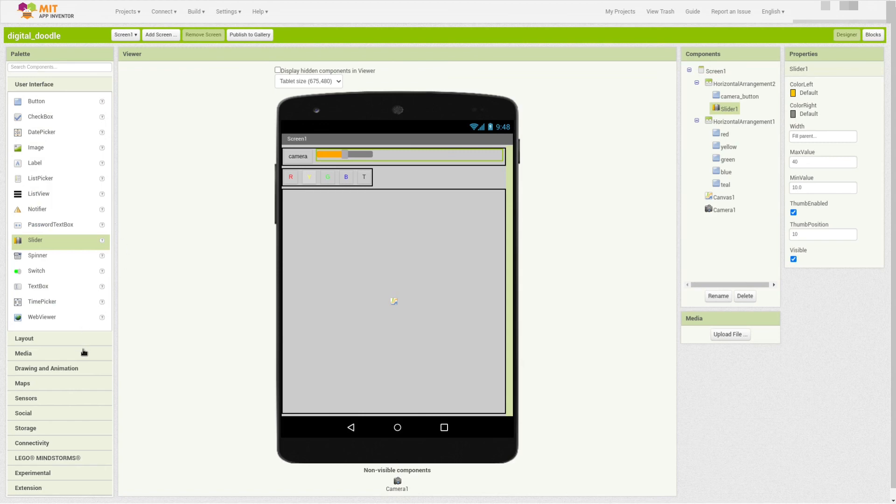
{"action": "left_click", "coordinate": [52, 398]}
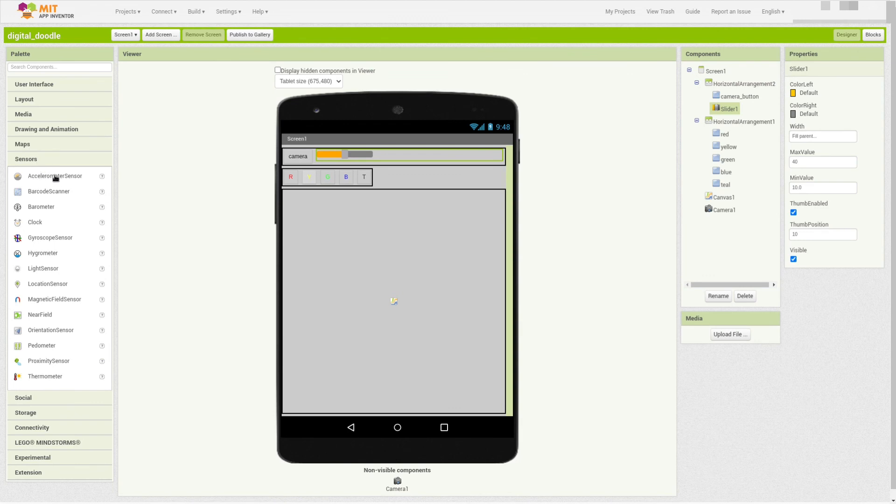
{"action": "left_click", "coordinate": [47, 179]}
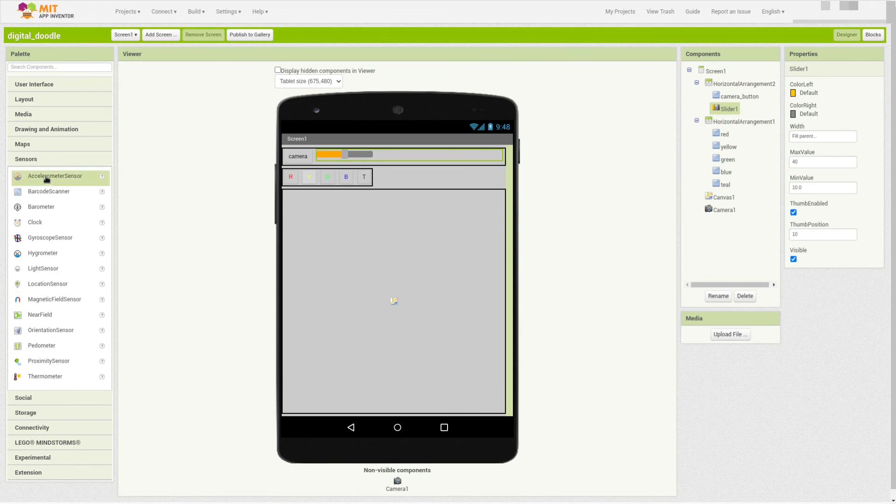
{"action": "left_click_drag", "start_coordinate": [47, 179], "coordinate": [384, 234]}
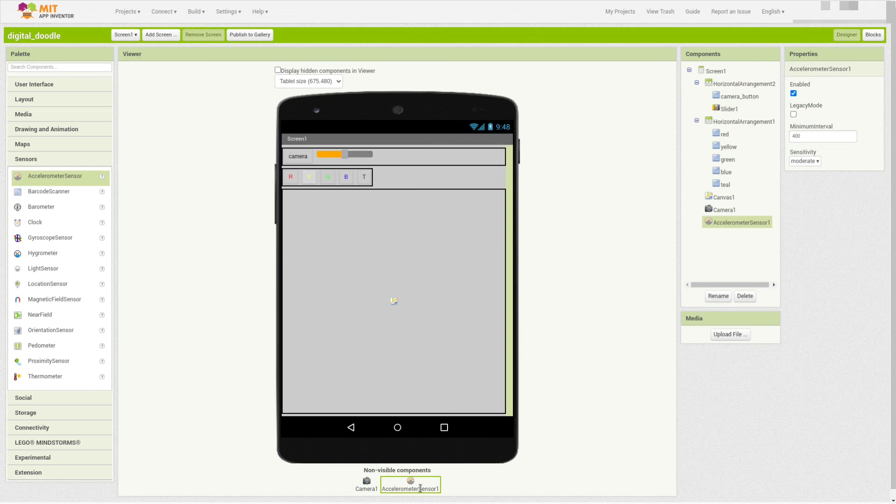
In the Blocks editor, add a when AccelerometerSensor1.Shaking event to the empty area below the Slider1.PositionChanged handler.
{"action": "left_click", "coordinate": [870, 35]}
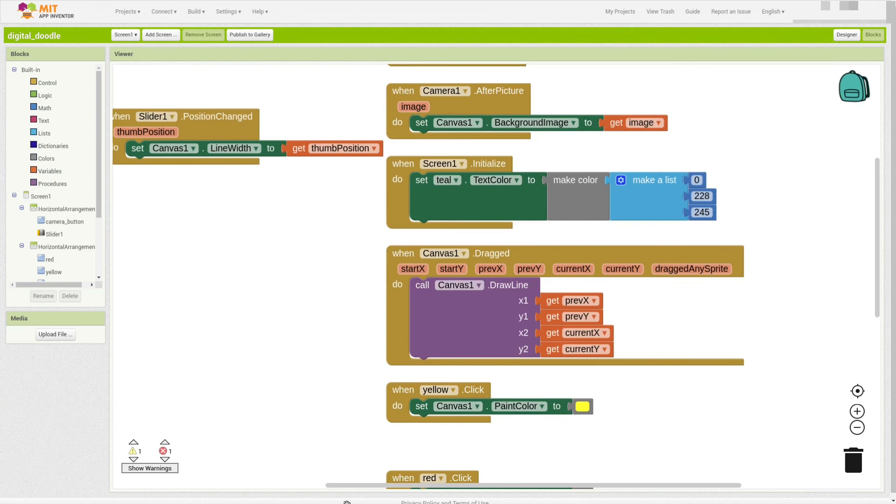
{"action": "left_click_drag", "start_coordinate": [368, 486], "coordinate": [286, 485]}
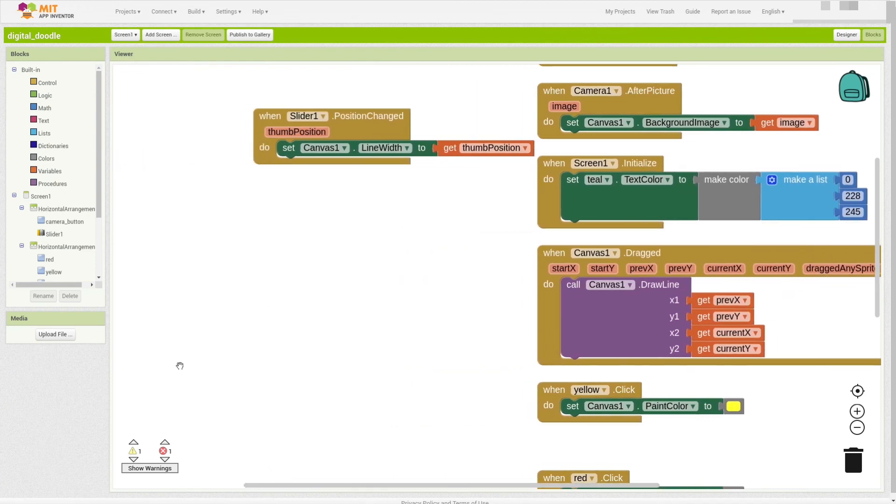
{"action": "scroll", "coordinate": [91, 241], "scroll_direction": "down", "scroll_amount": 2}
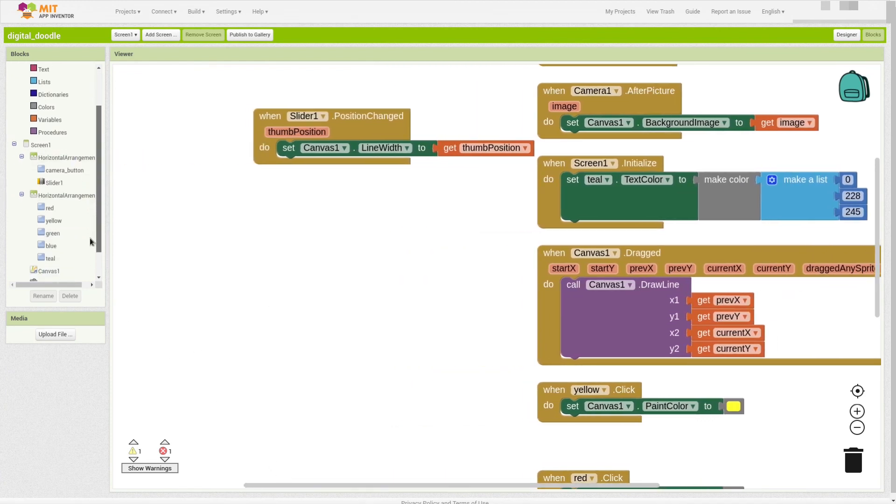
{"action": "scroll", "coordinate": [91, 243], "scroll_direction": "down", "scroll_amount": 2}
{"action": "left_click", "coordinate": [70, 265]}
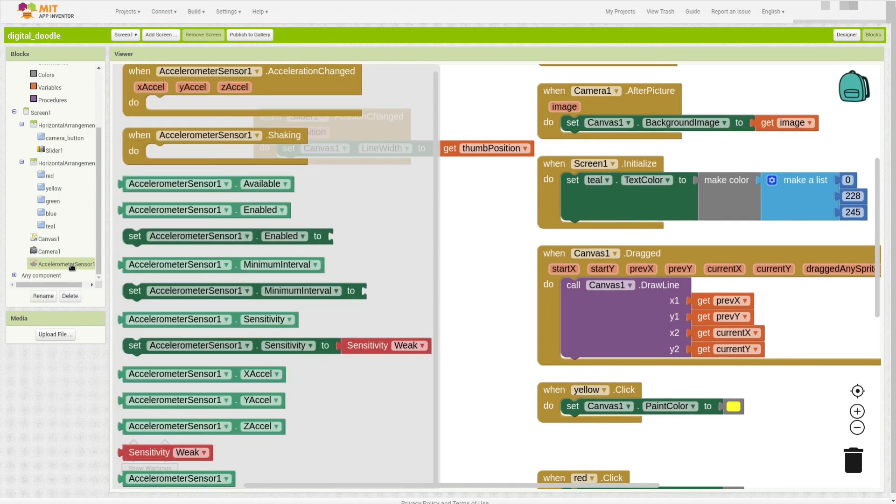
{"action": "left_click", "coordinate": [138, 140]}
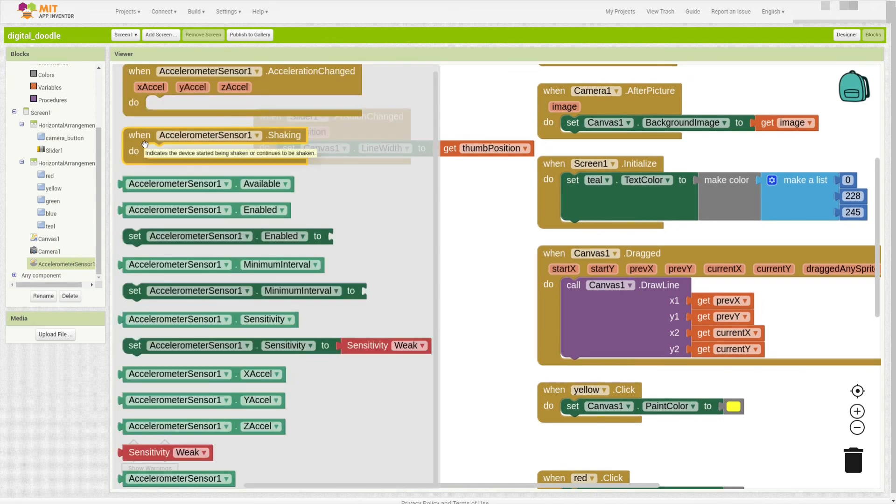
{"action": "left_click_drag", "start_coordinate": [145, 144], "coordinate": [200, 213]}
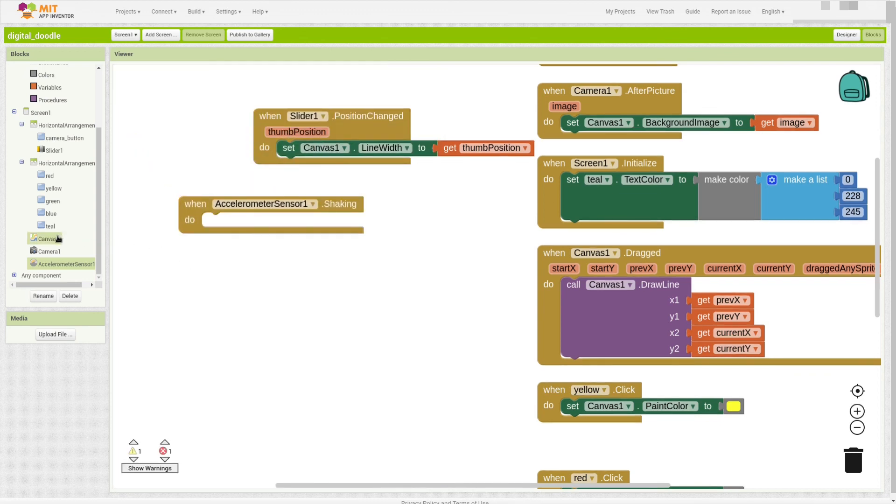
Put a call Canvas1.Clear block inside the AccelerometerSensor1.Shaking handler.
{"action": "left_click", "coordinate": [49, 239]}
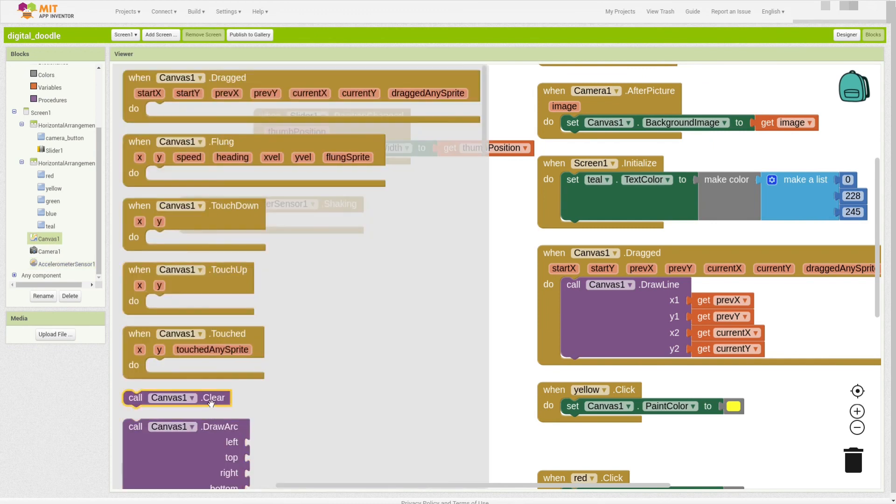
{"action": "left_click_drag", "start_coordinate": [211, 402], "coordinate": [290, 225]}
{"action": "left_click", "coordinate": [290, 262]}
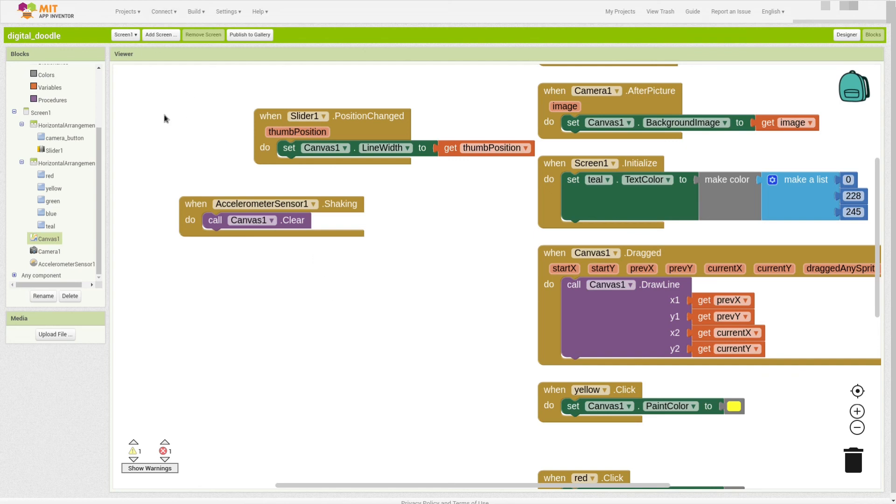
{"action": "left_click", "coordinate": [135, 17]}
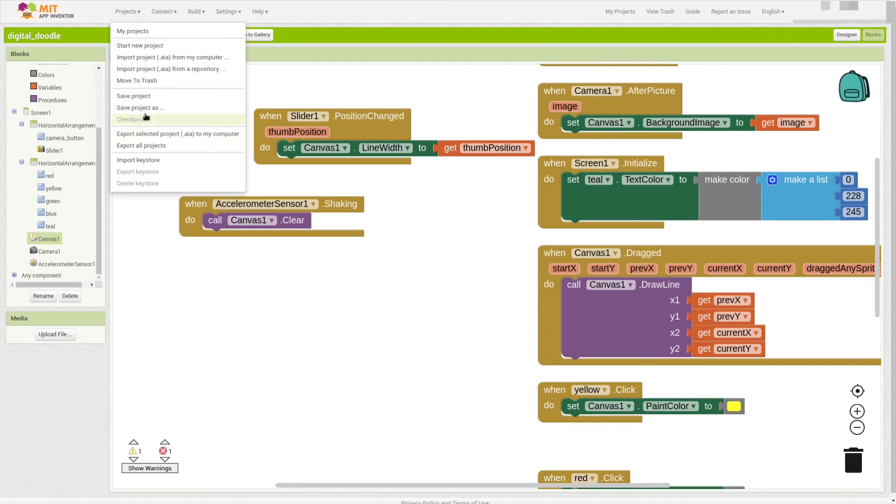
{"action": "left_click", "coordinate": [219, 290]}
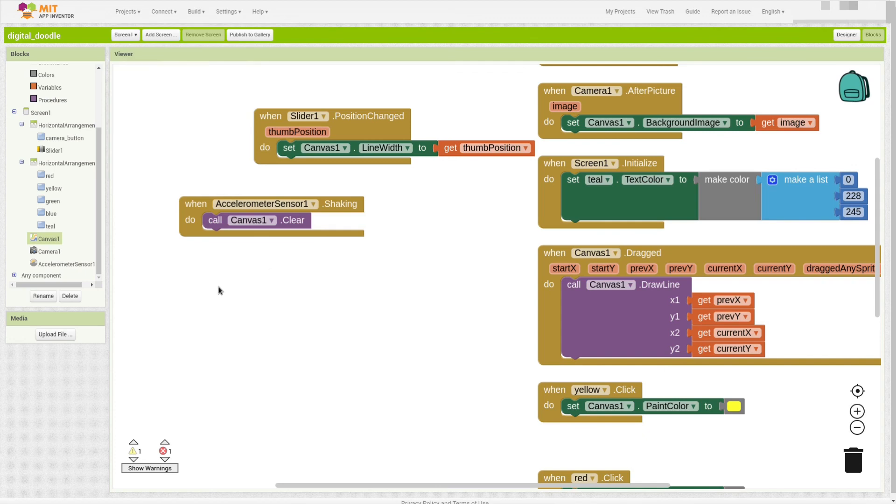